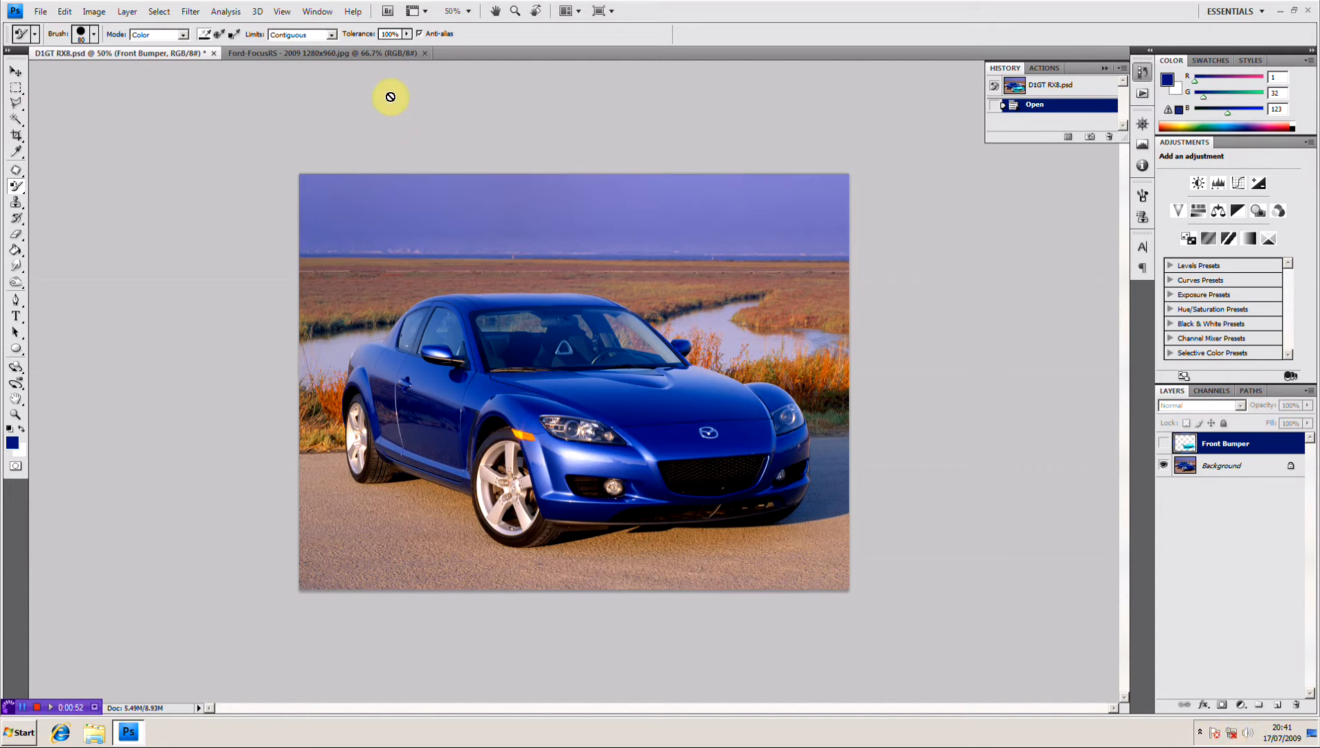
Copy the front bumper outlined with the Polygonal Lasso in the Ford-FocusRS image.
left_click(315, 53)
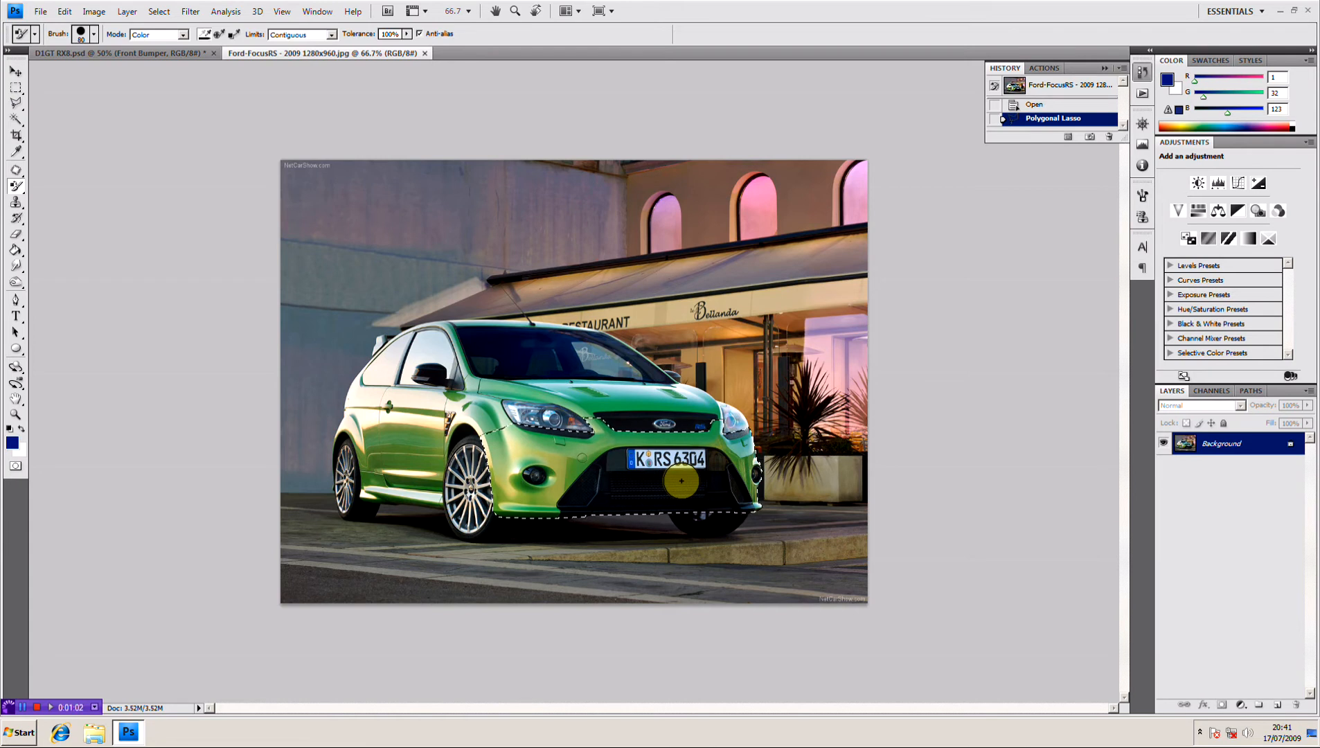
key("ctrl+1")
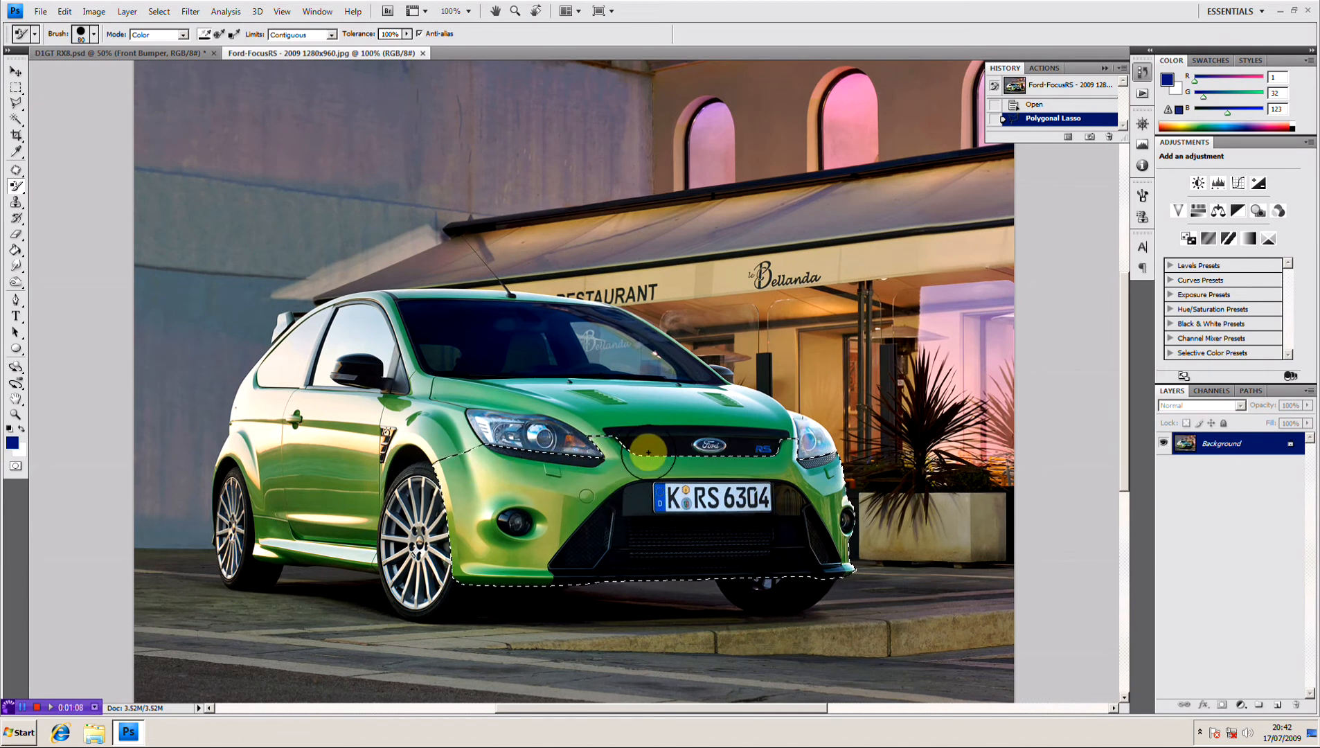
left_click(17, 104)
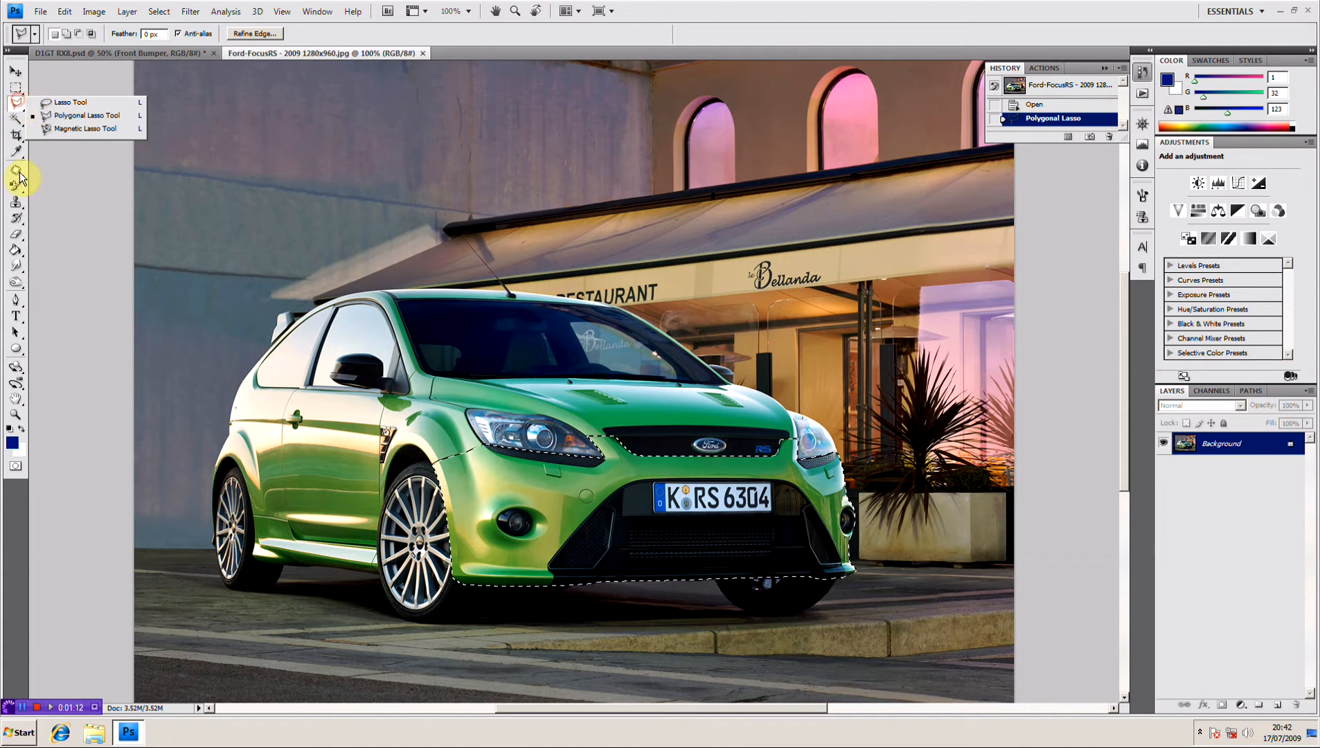
left_click(16, 299)
left_click(16, 103)
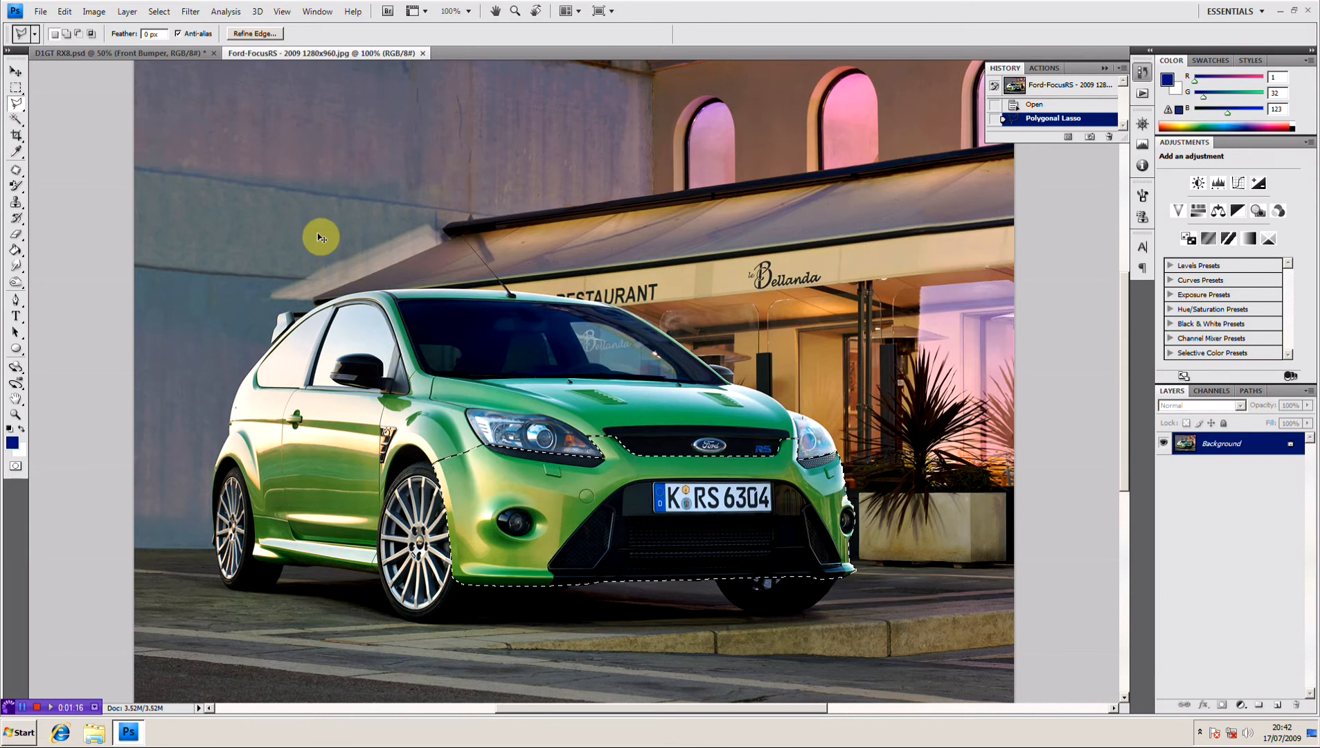
Paste the green bumper into D1GT RX8.psd and rename its layer Front Frog.
left_click(168, 53)
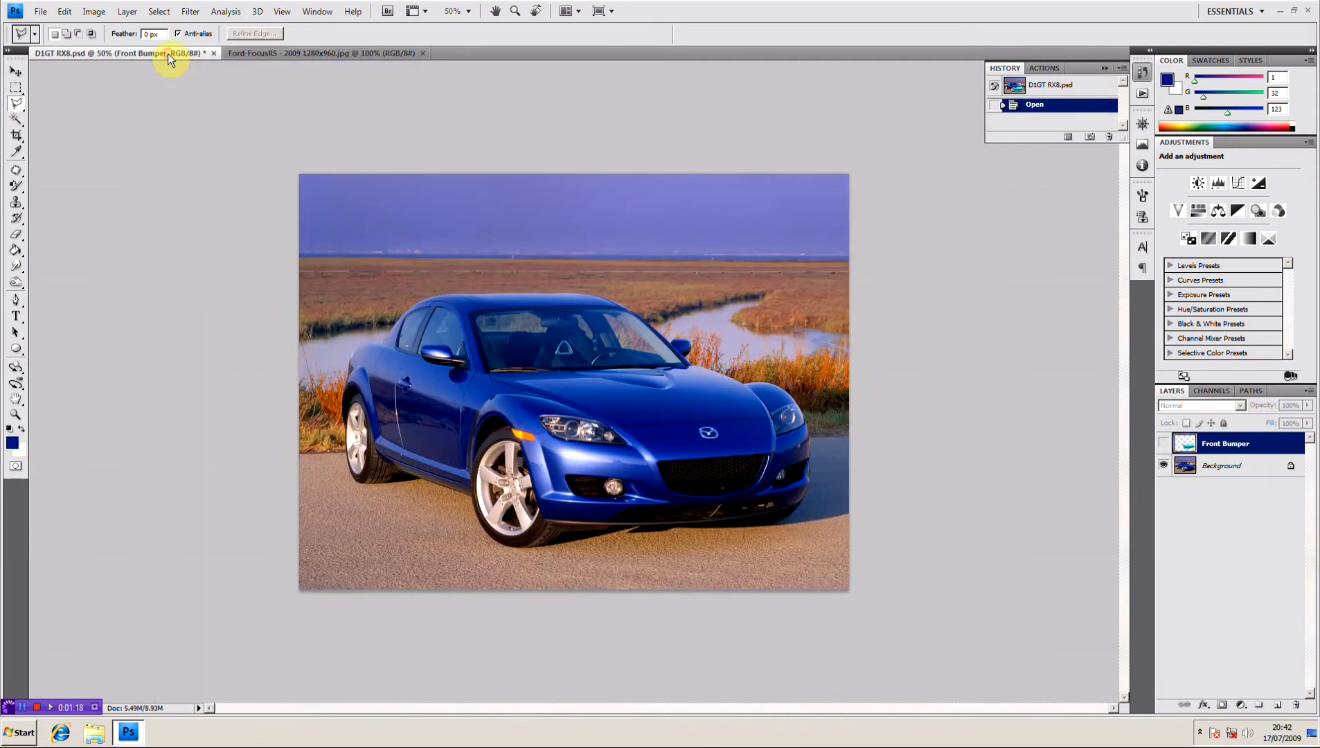
key("ctrl+v")
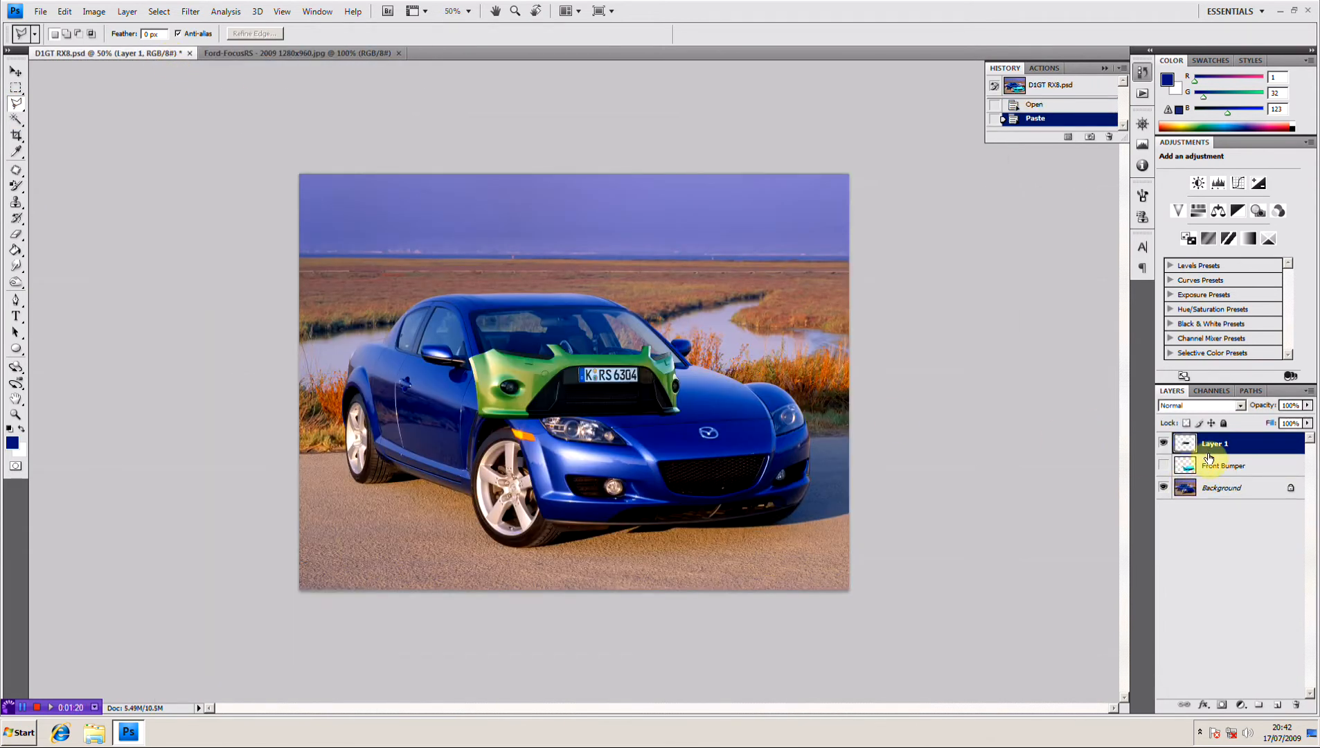
double_click(1212, 444)
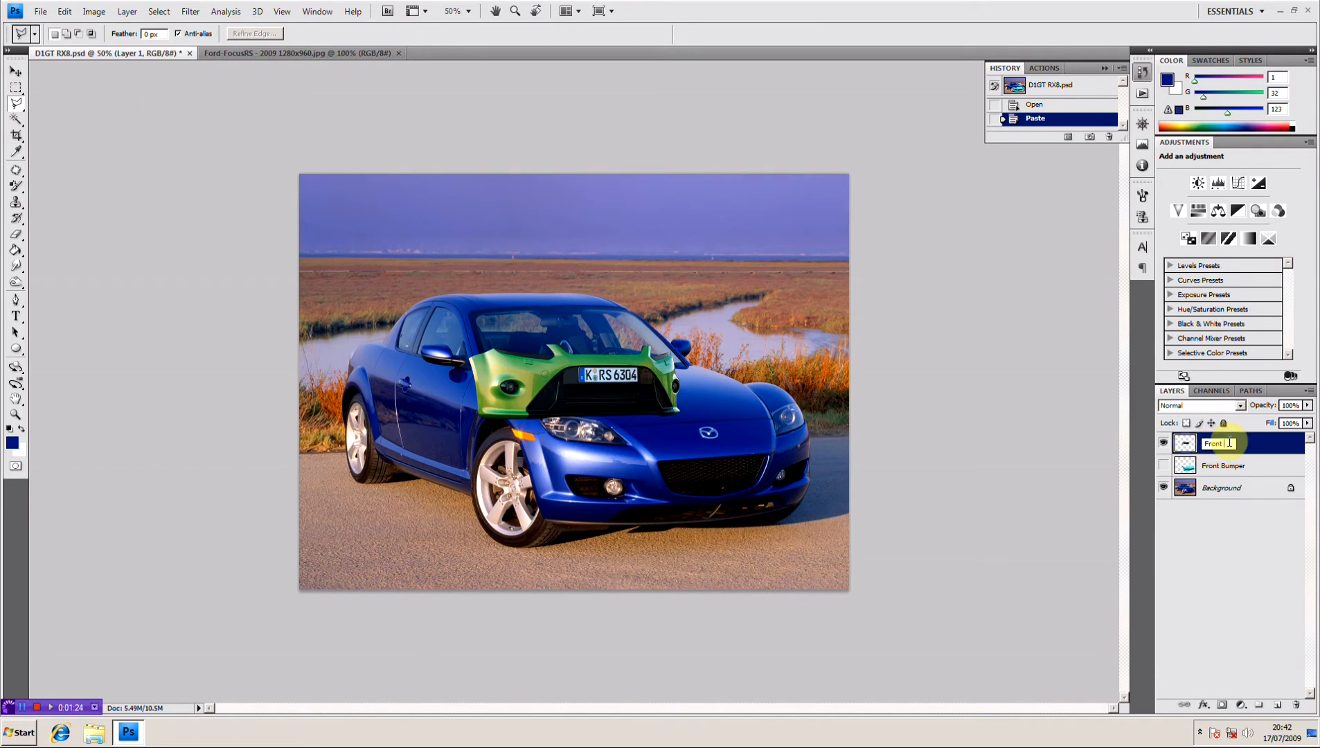
key("Return")
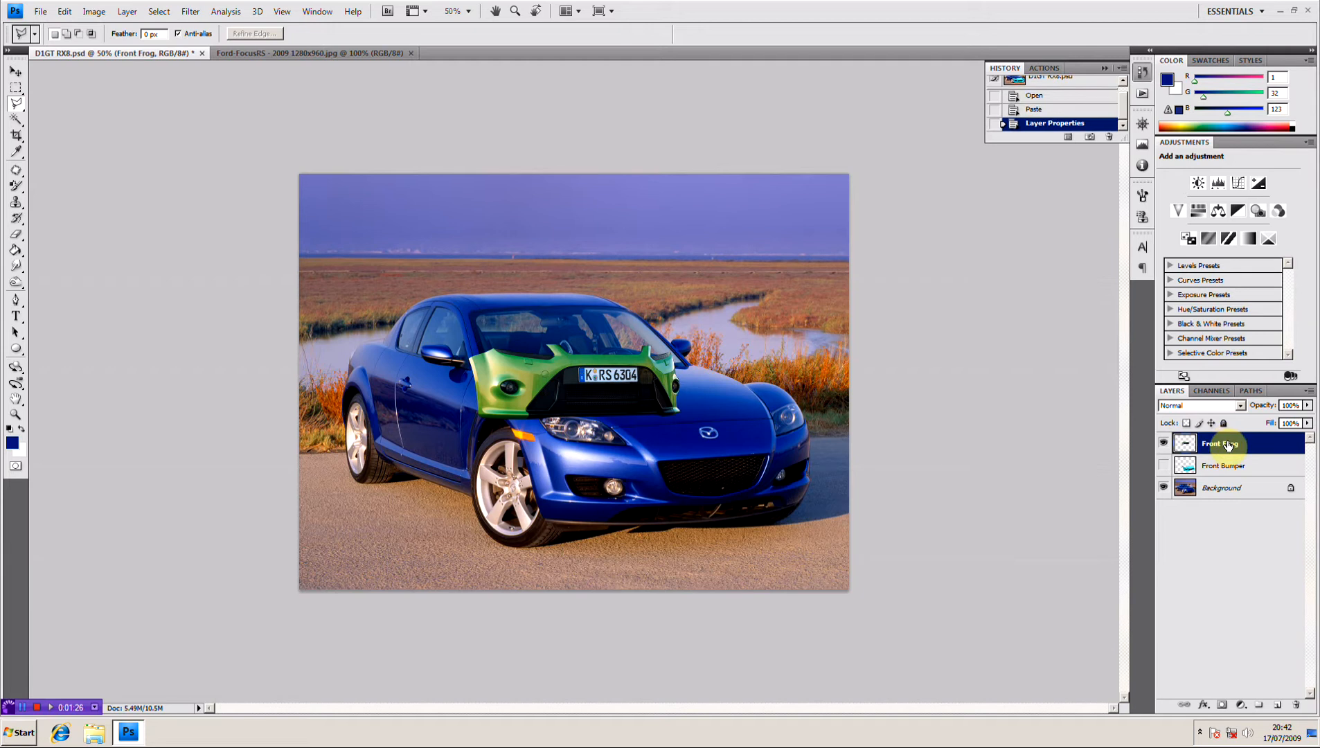
Free-transform the green bumper to about 137.5% width and 129.5% height, rotate it about -2.6°, and position it over the RX8's front.
key("ctrl+t")
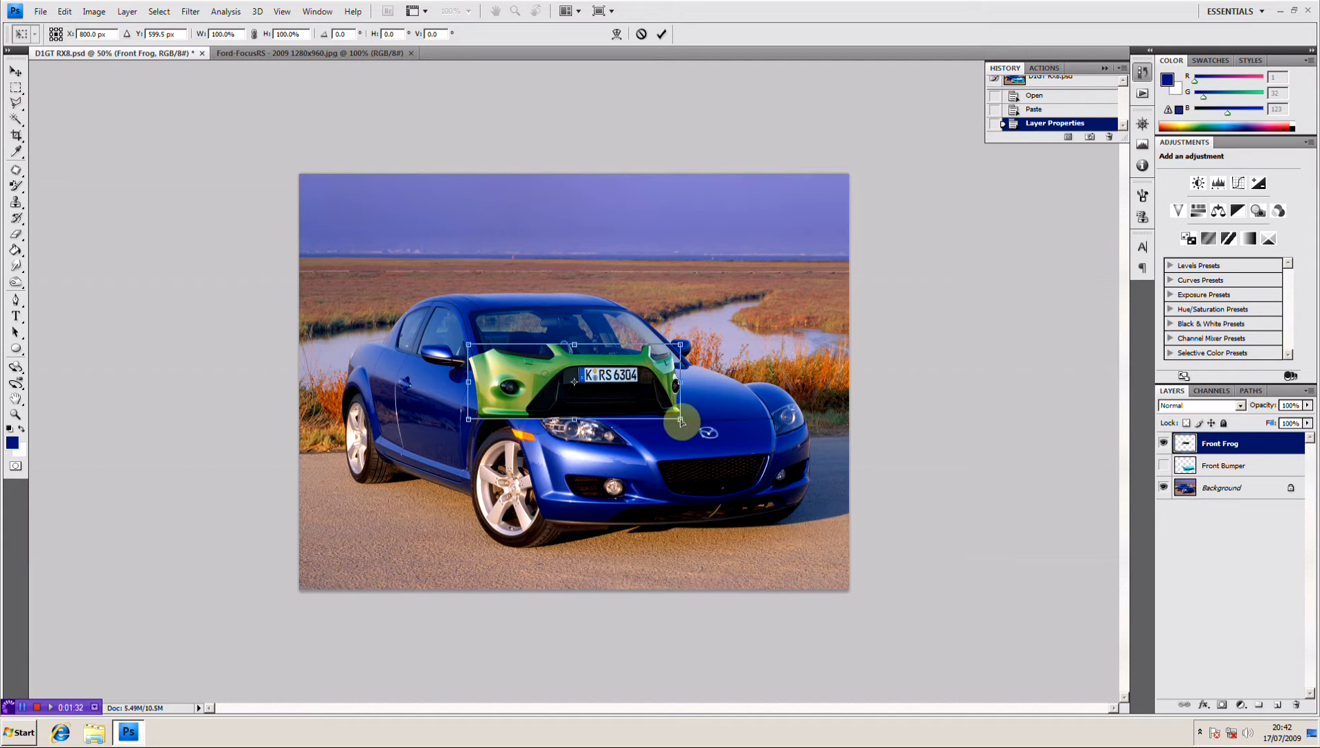
left_click_drag(682, 422, 691, 429)
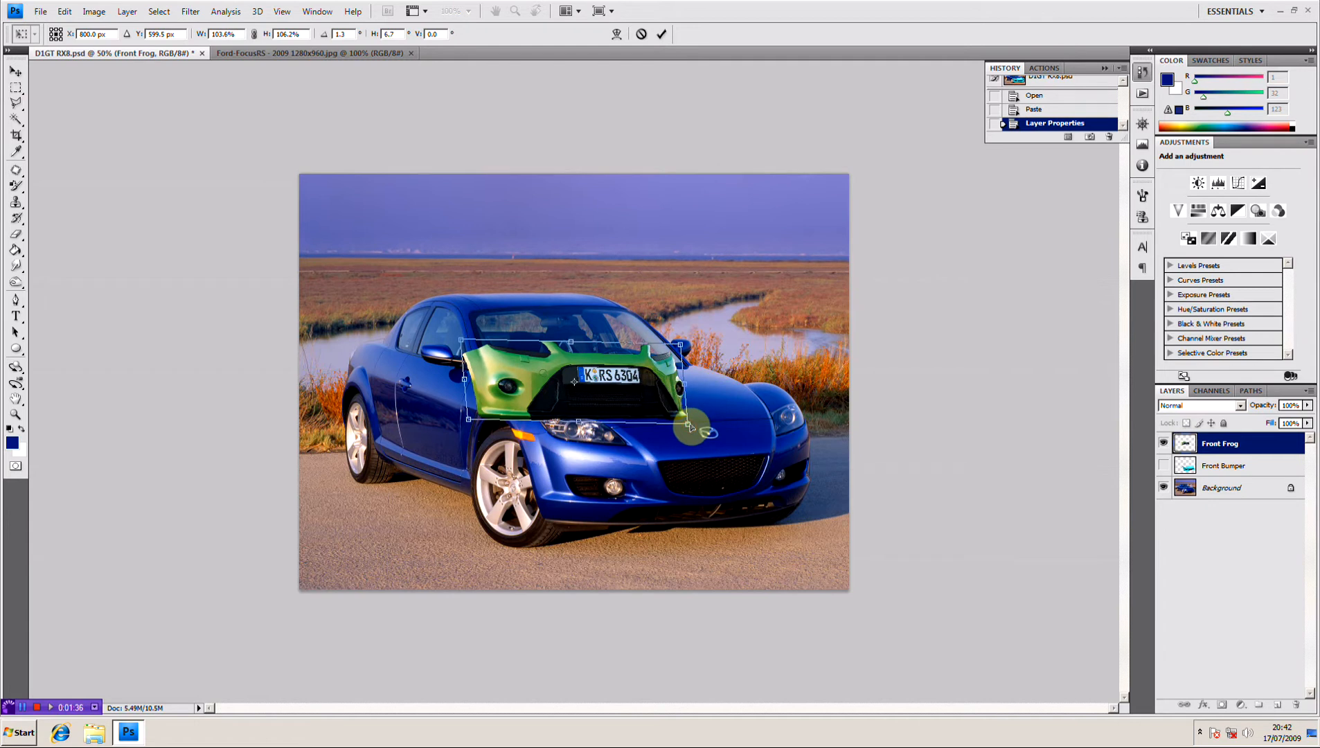
key("ctrl+z")
left_click_drag(681, 420, 727, 479)
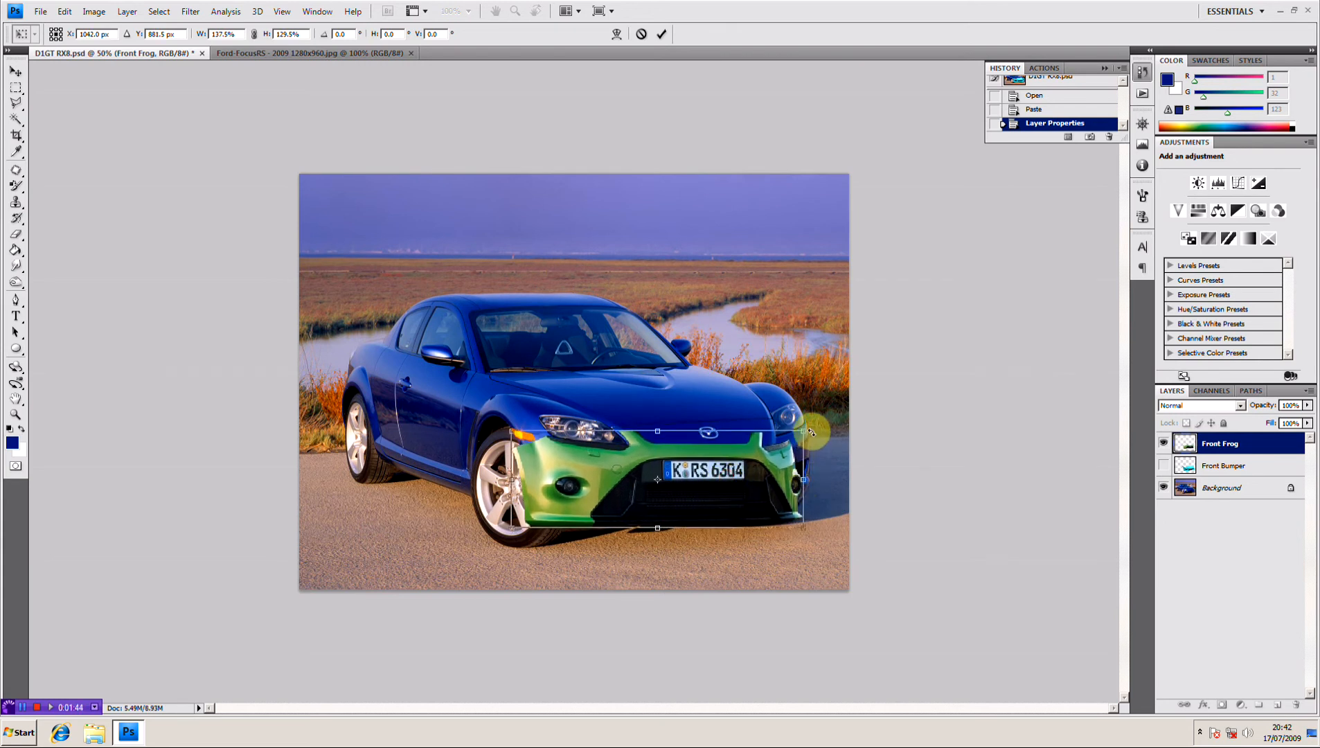
left_click_drag(811, 429, 807, 418)
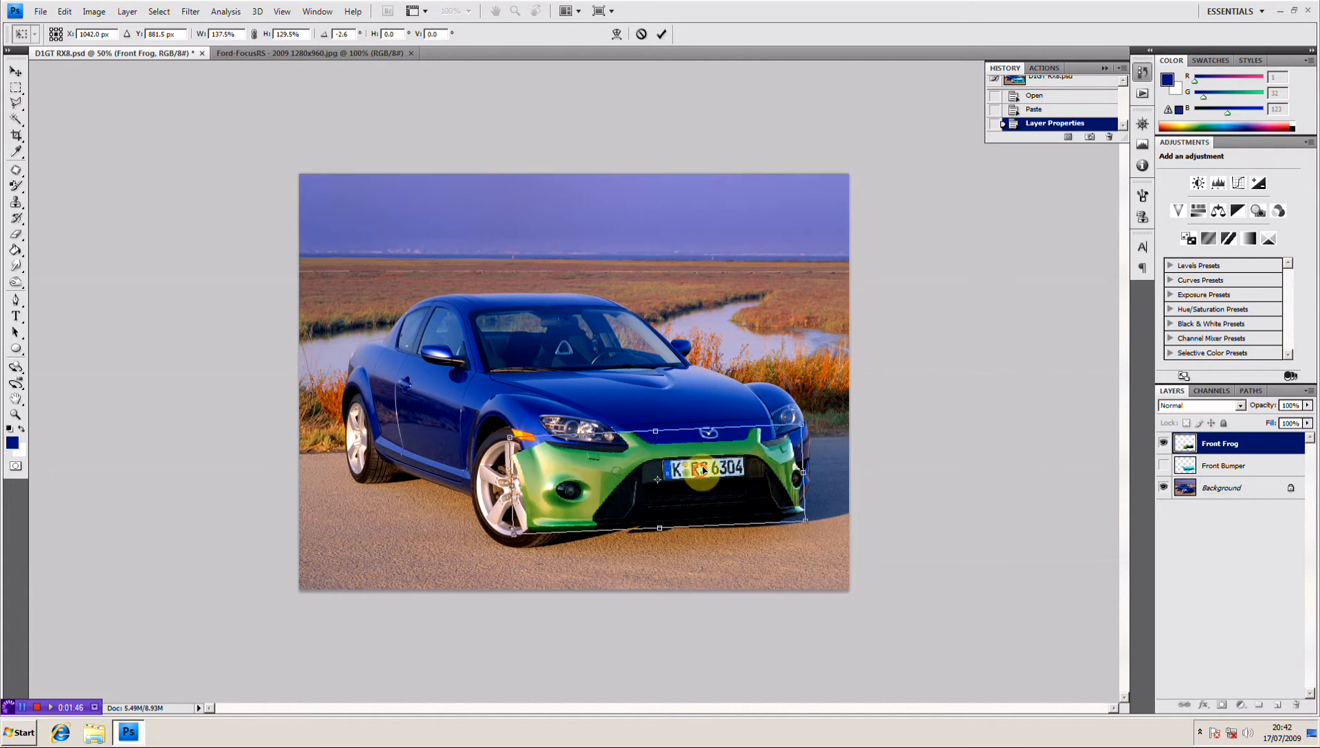
left_click_drag(700, 474, 701, 473)
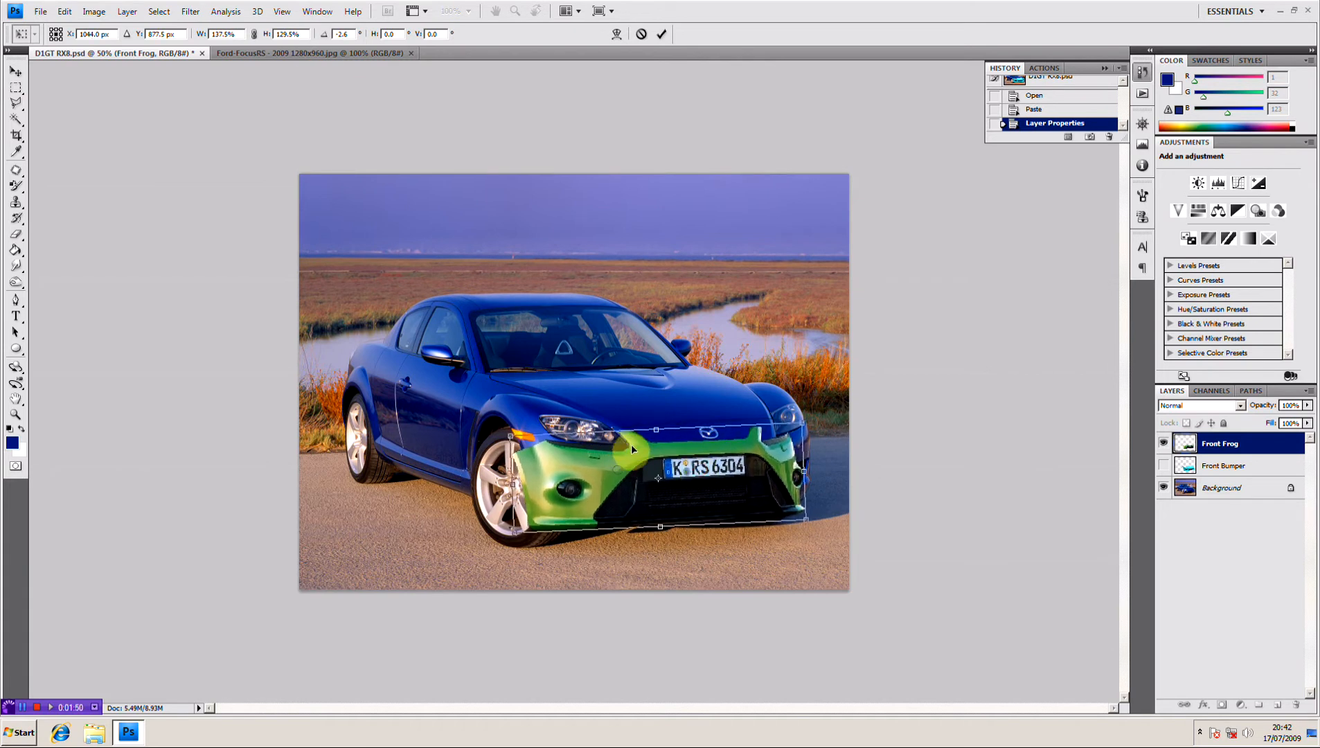
left_click_drag(654, 457, 655, 457)
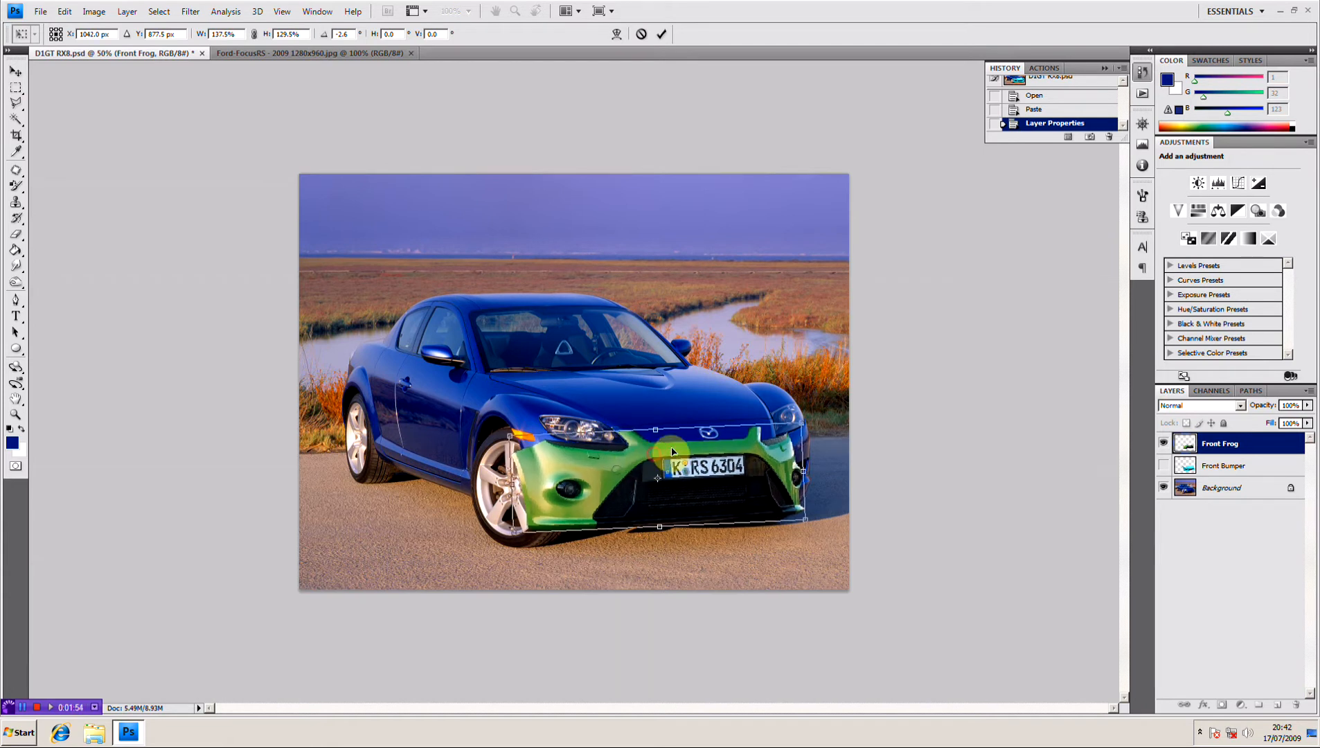
Enlarge the bumper to about 153% width and 155% height and rotate it to about -3.9° to match the RX8's nose.
left_click_drag(804, 471, 819, 470)
left_click_drag(662, 529, 661, 543)
left_click_drag(690, 465, 694, 463)
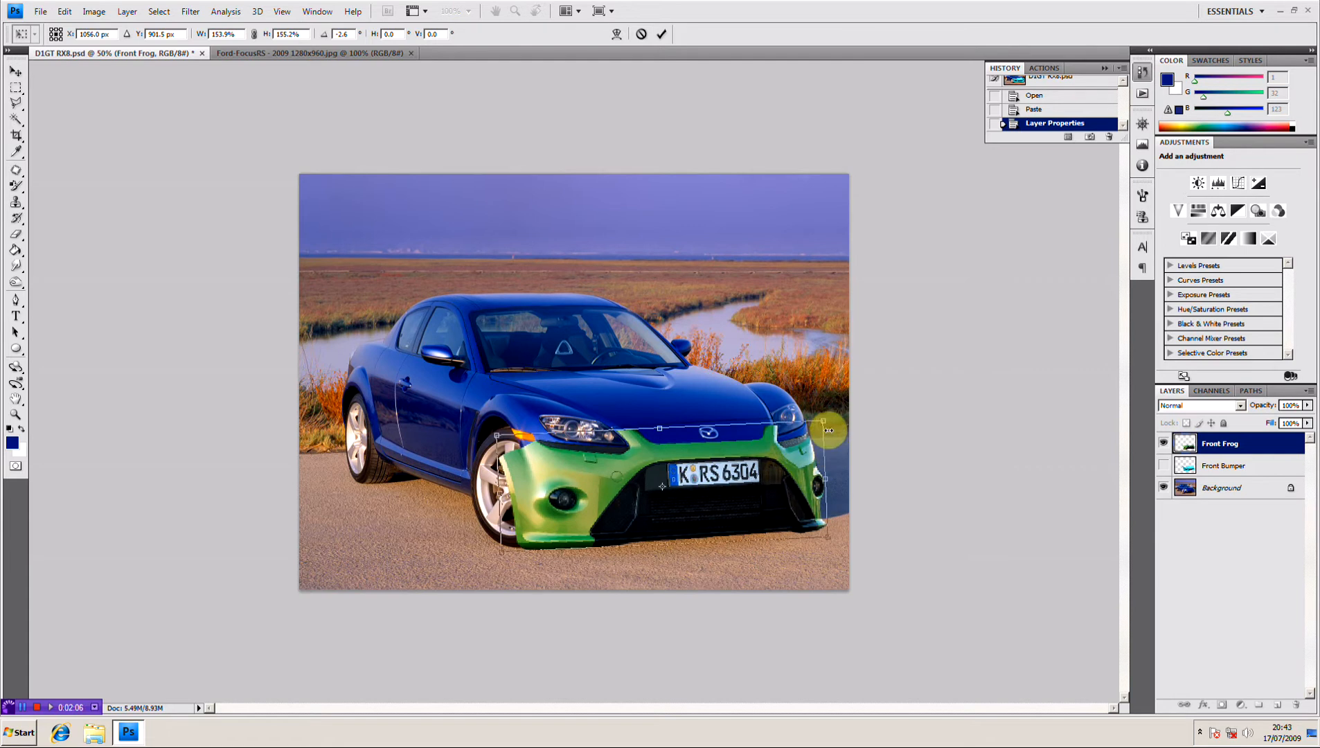
left_click_drag(831, 433, 826, 421)
Fine-tune the bumper's fit with a horizontal skew of about -2.6° and a position of about X 1046.8 px, Y 892.3 px.
key("ctrl+plus")
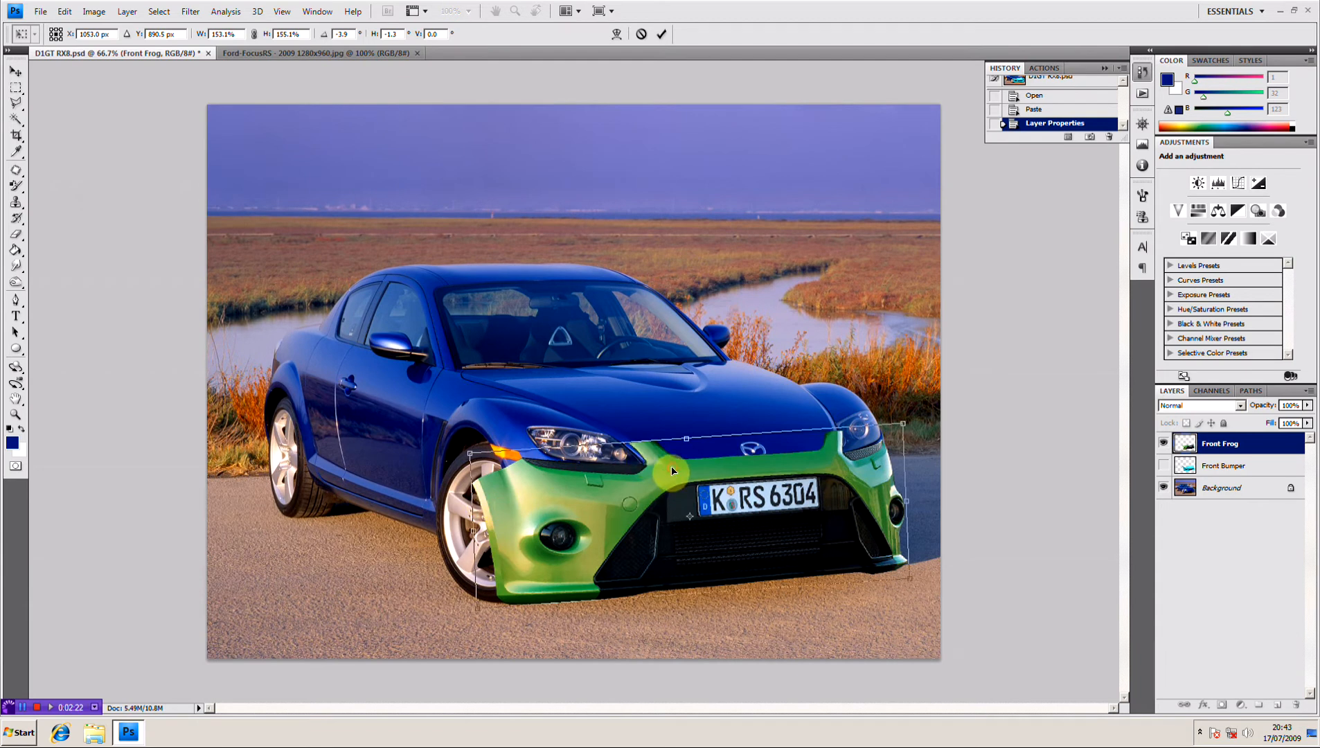
left_click_drag(672, 470, 670, 473)
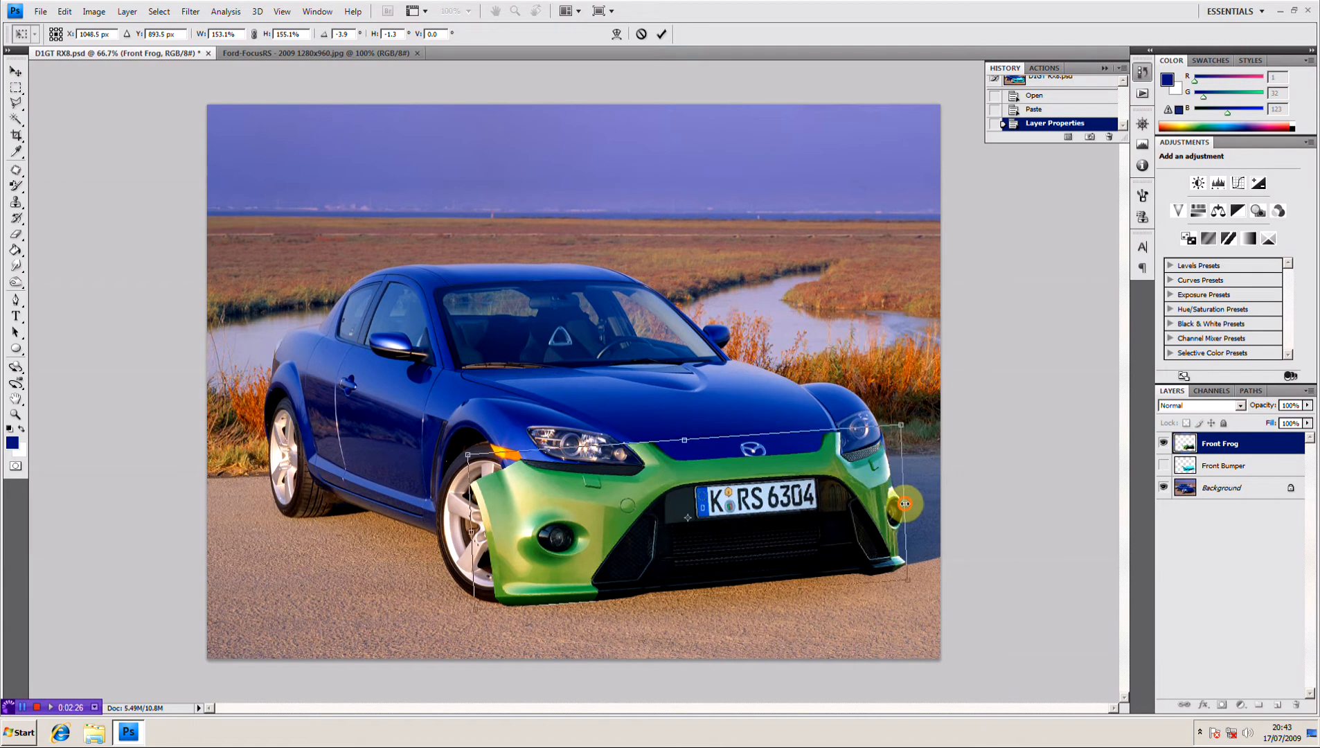
left_click_drag(905, 503, 906, 501)
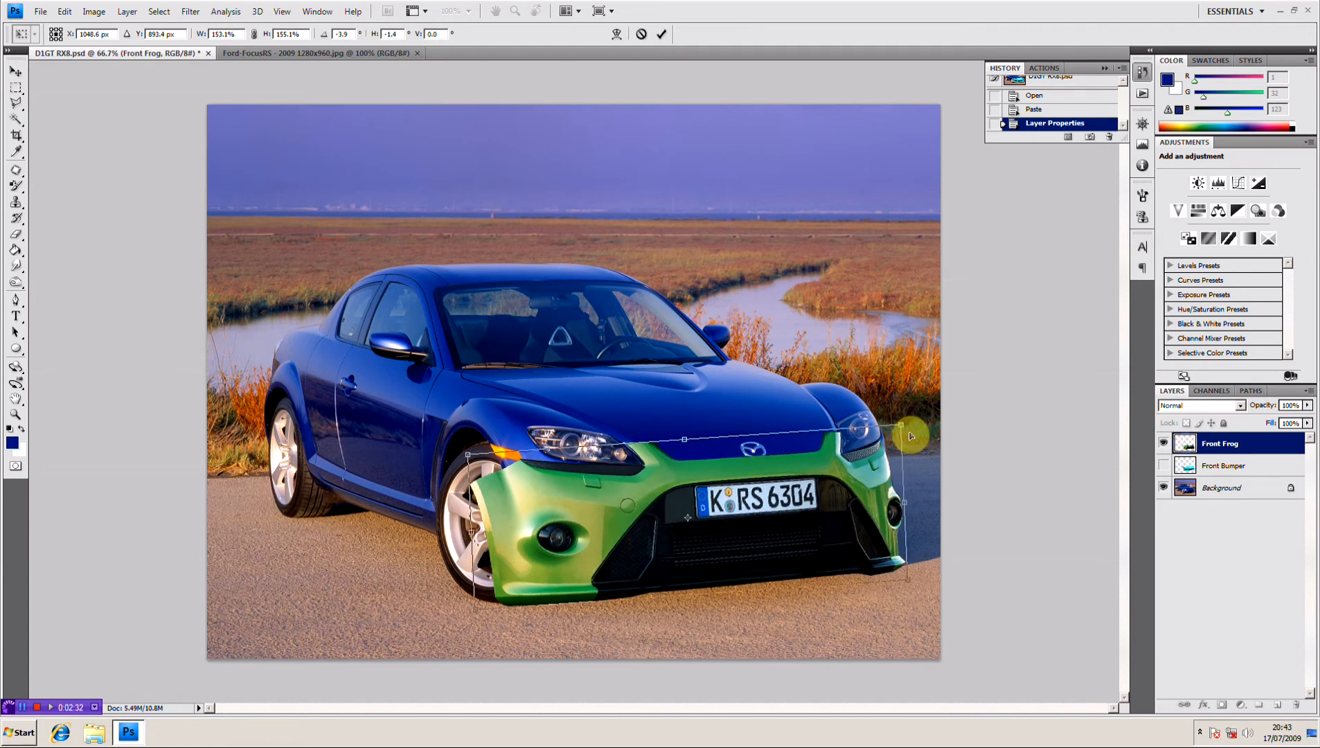
left_click(909, 434)
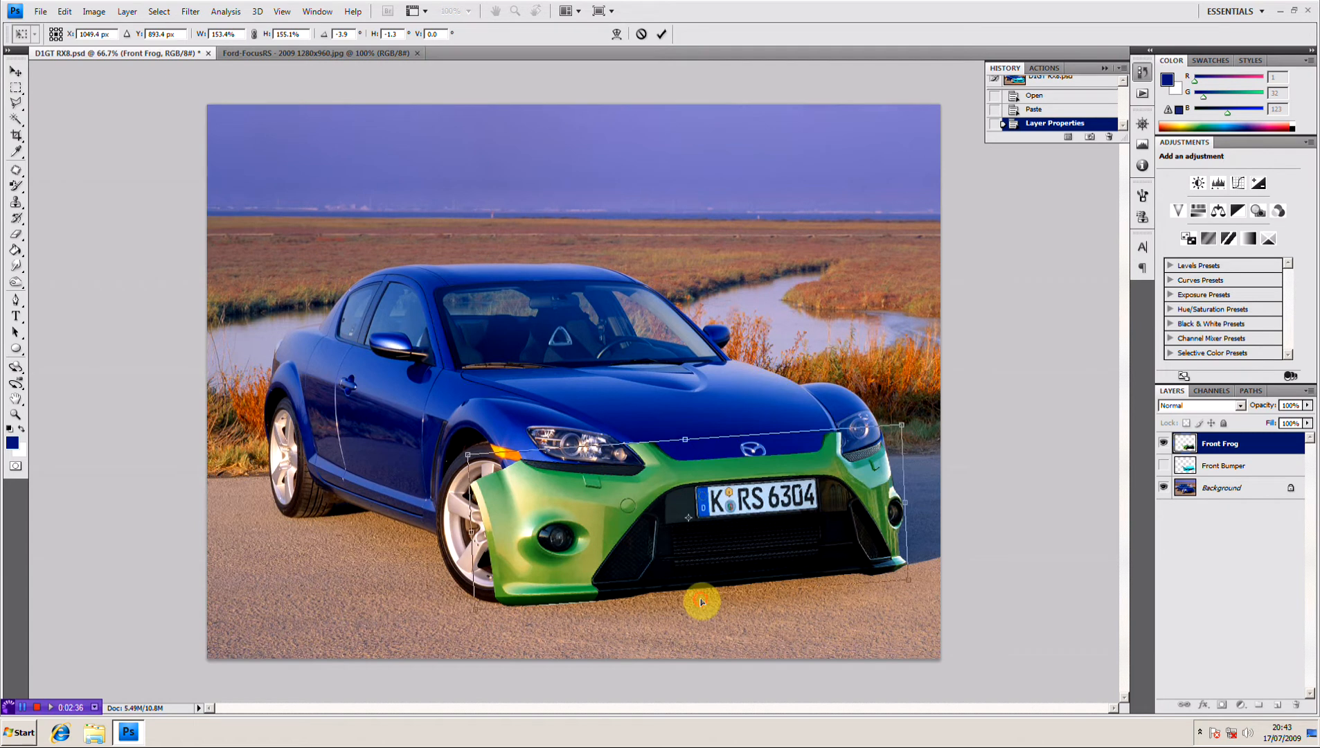
left_click_drag(698, 602, 698, 601)
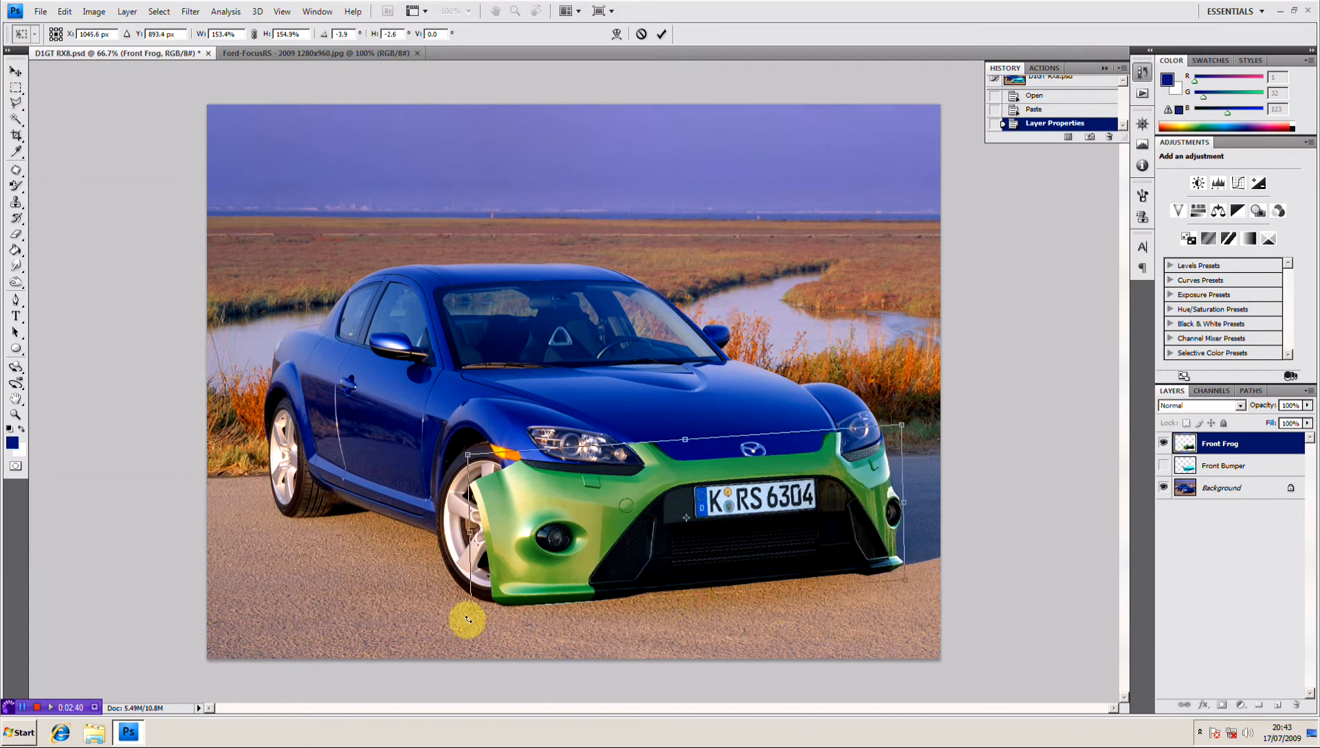
left_click_drag(466, 612, 468, 612)
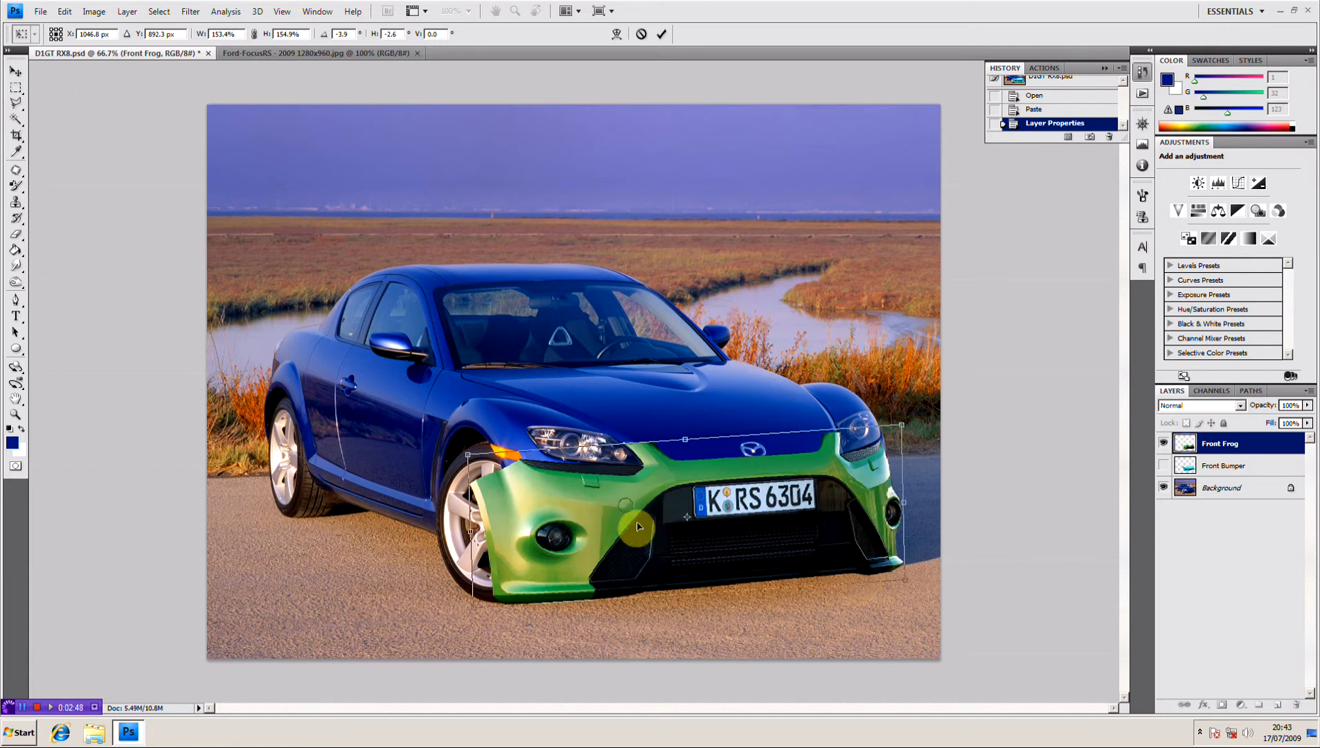
Warp the bumper, pulling its upper corner and outer edge beside the far headlight slightly outward and upward.
right_click(728, 490)
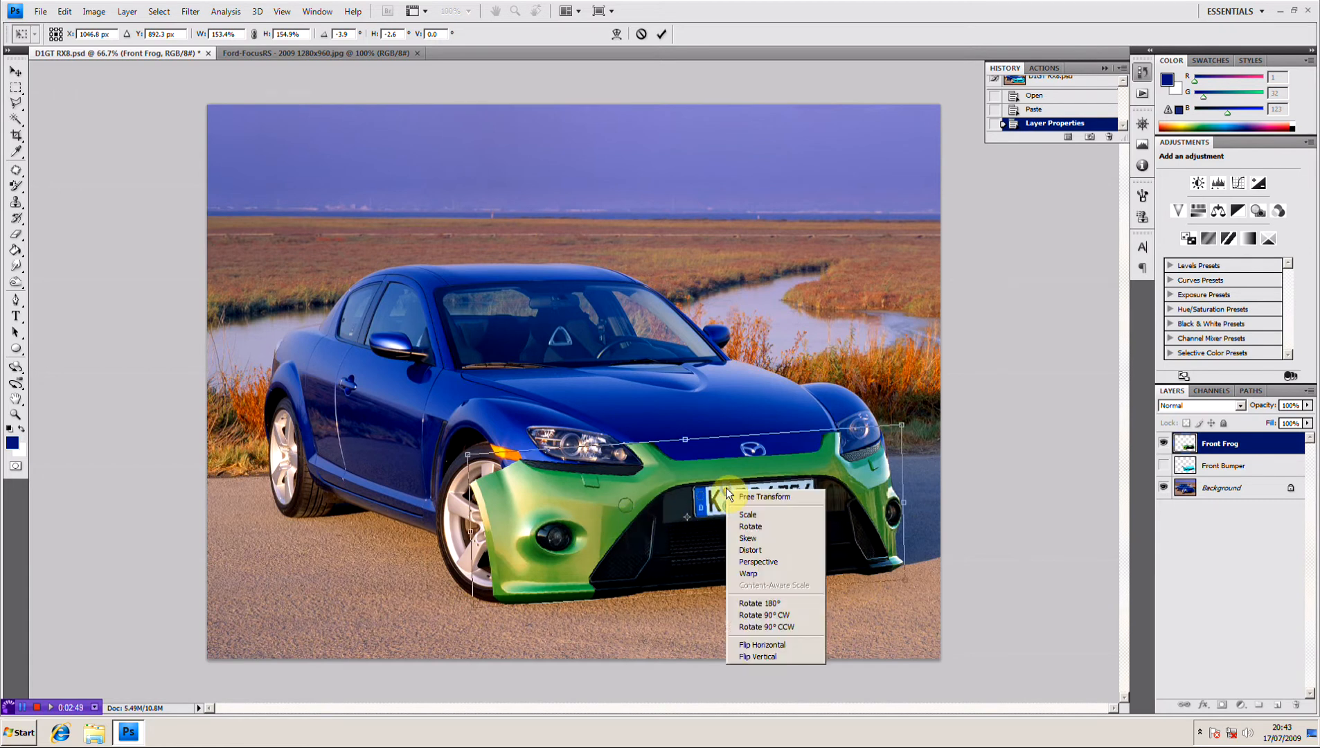
left_click(760, 565)
right_click(755, 509)
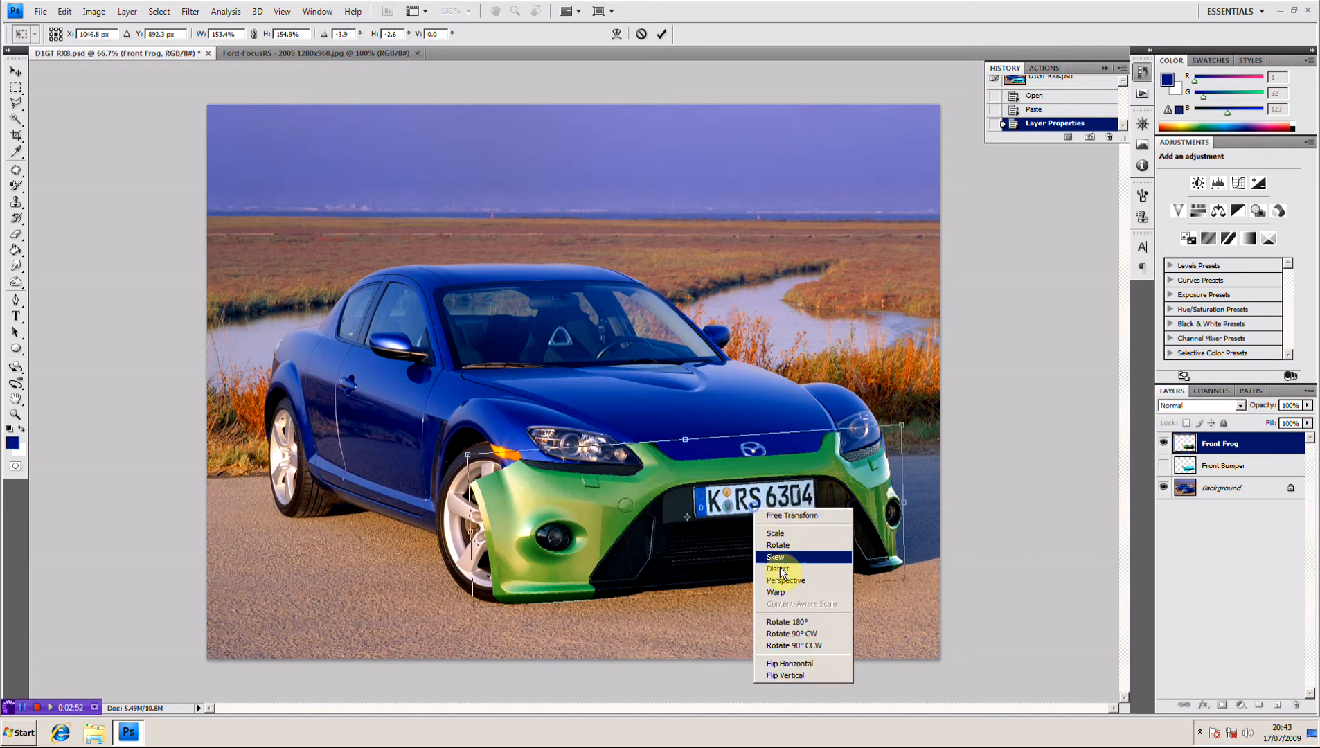
left_click(788, 590)
key("ctrl+plus")
key("ctrl+plus")
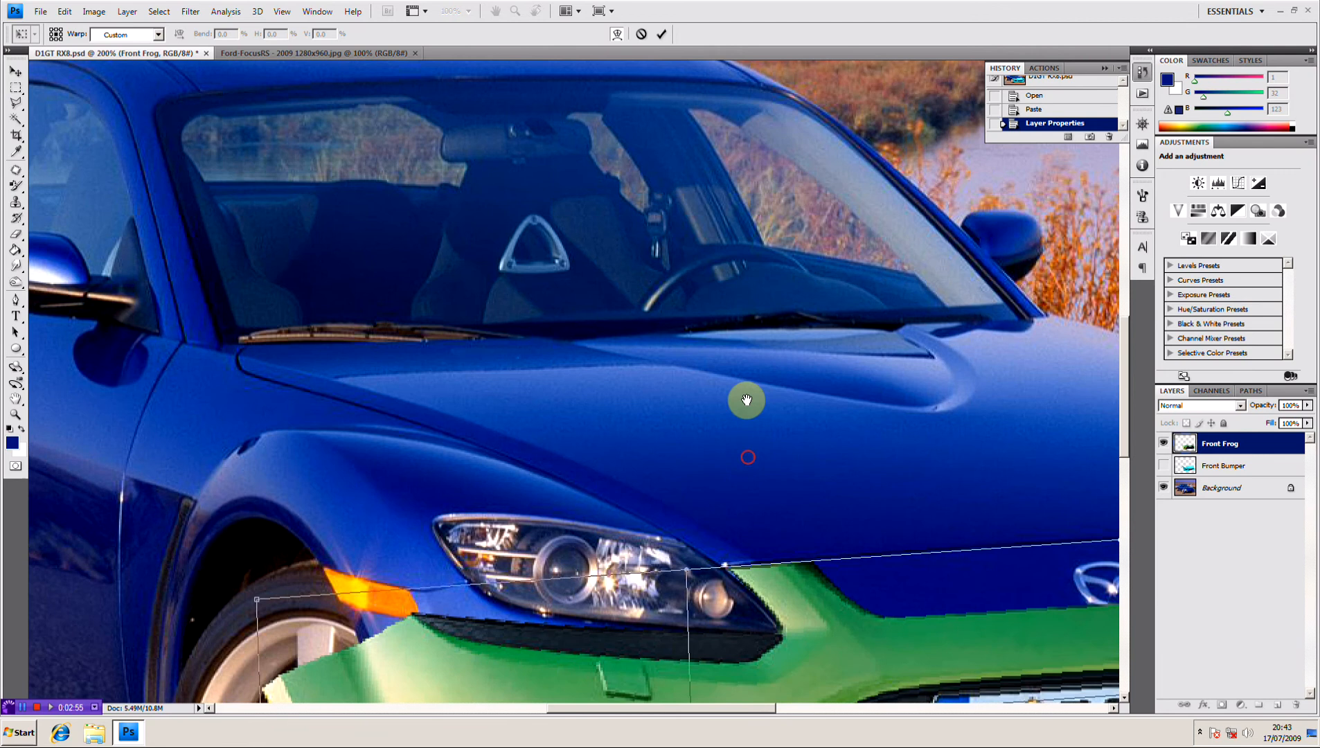
left_click_drag(747, 401, 734, 358)
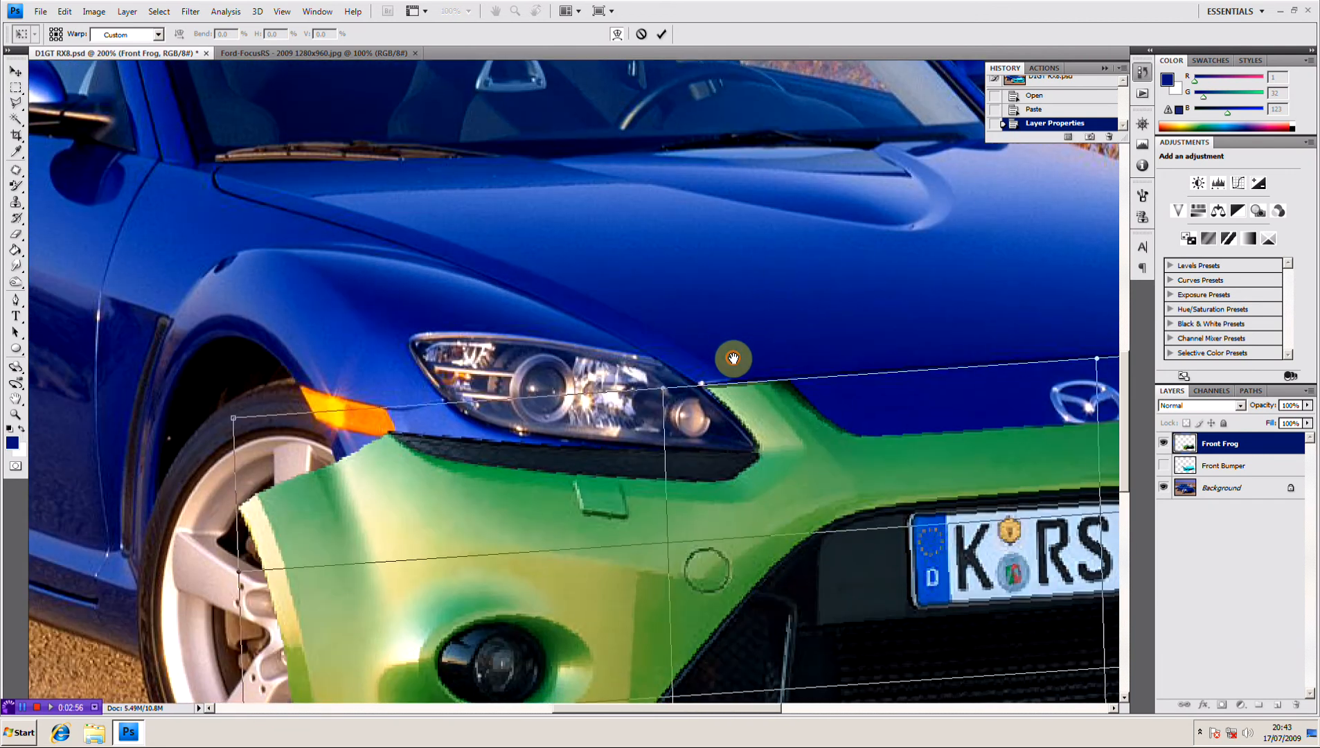
left_click_drag(860, 298, 374, 272)
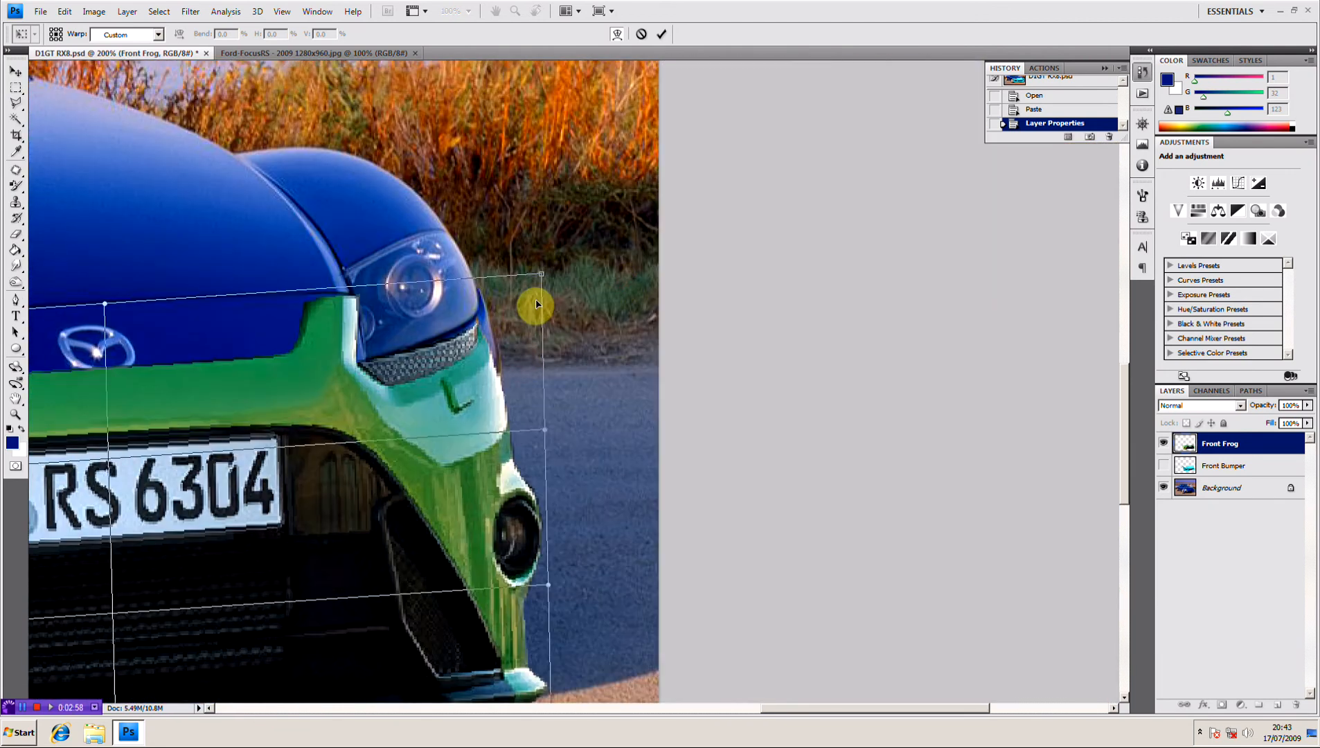
left_click_drag(542, 274, 550, 268)
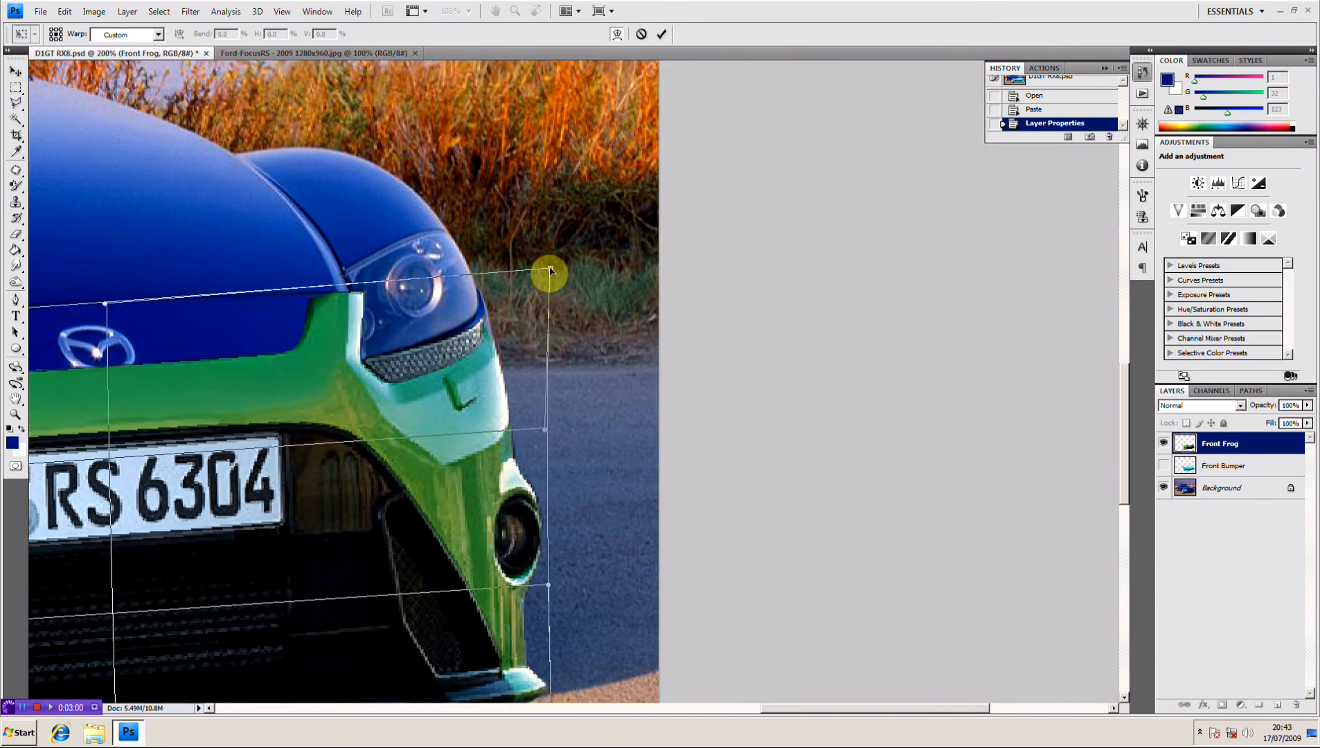
left_click_drag(547, 433, 550, 417)
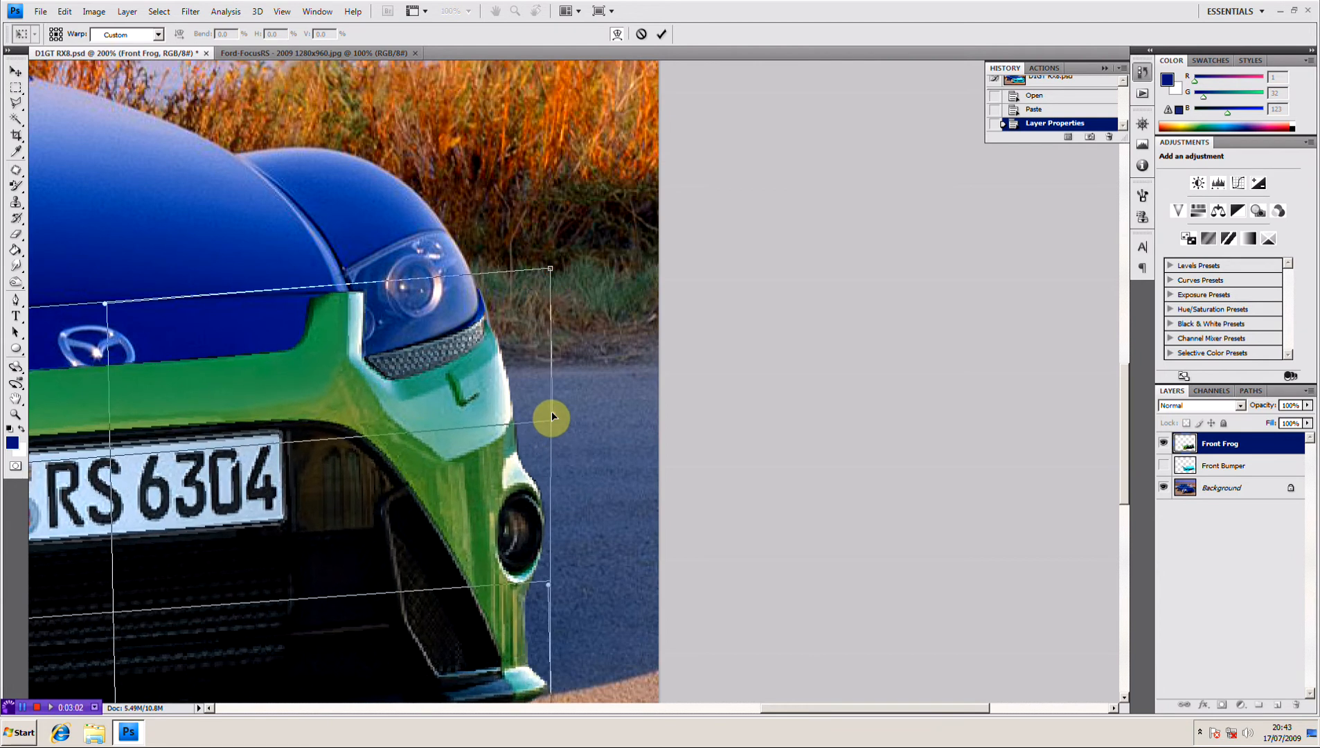
Refine the warp around the far headlight so the bumper's top edge and outer side follow the RX8's bodywork.
left_click_drag(516, 289, 551, 268)
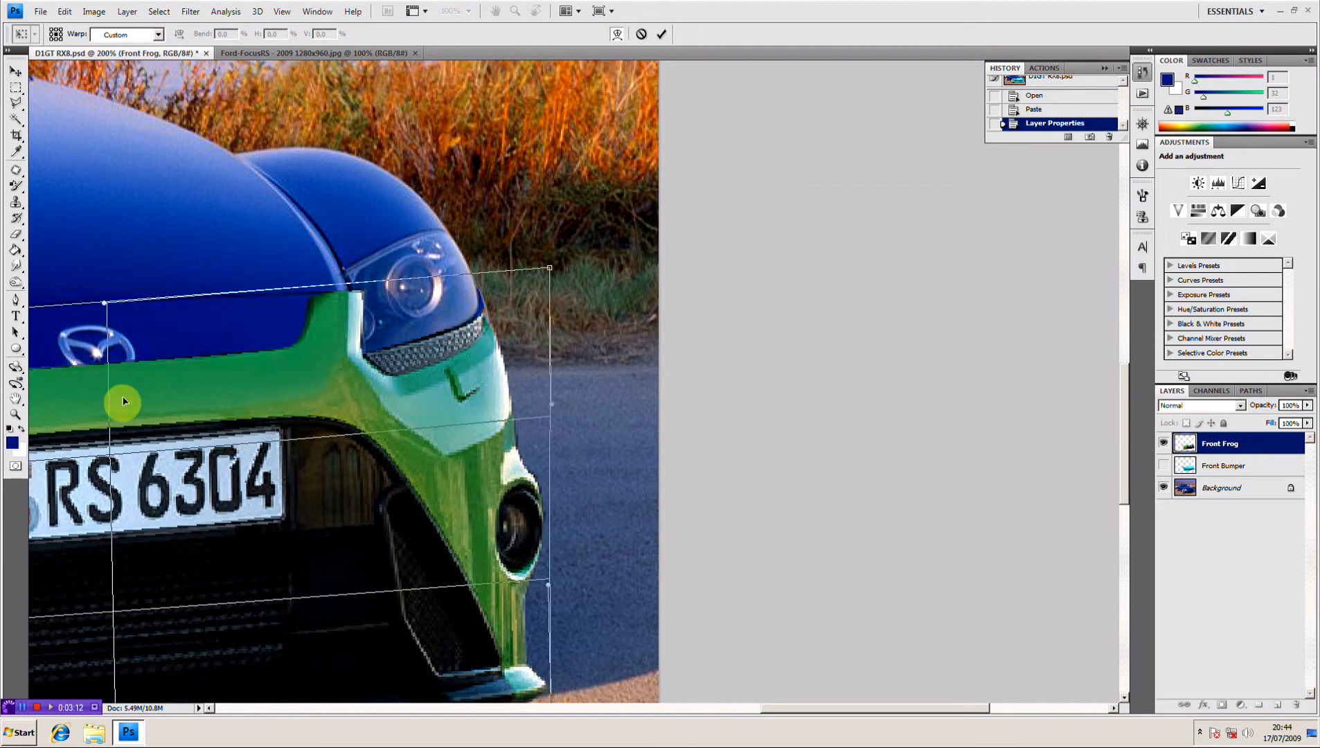
left_click_drag(240, 362, 243, 368)
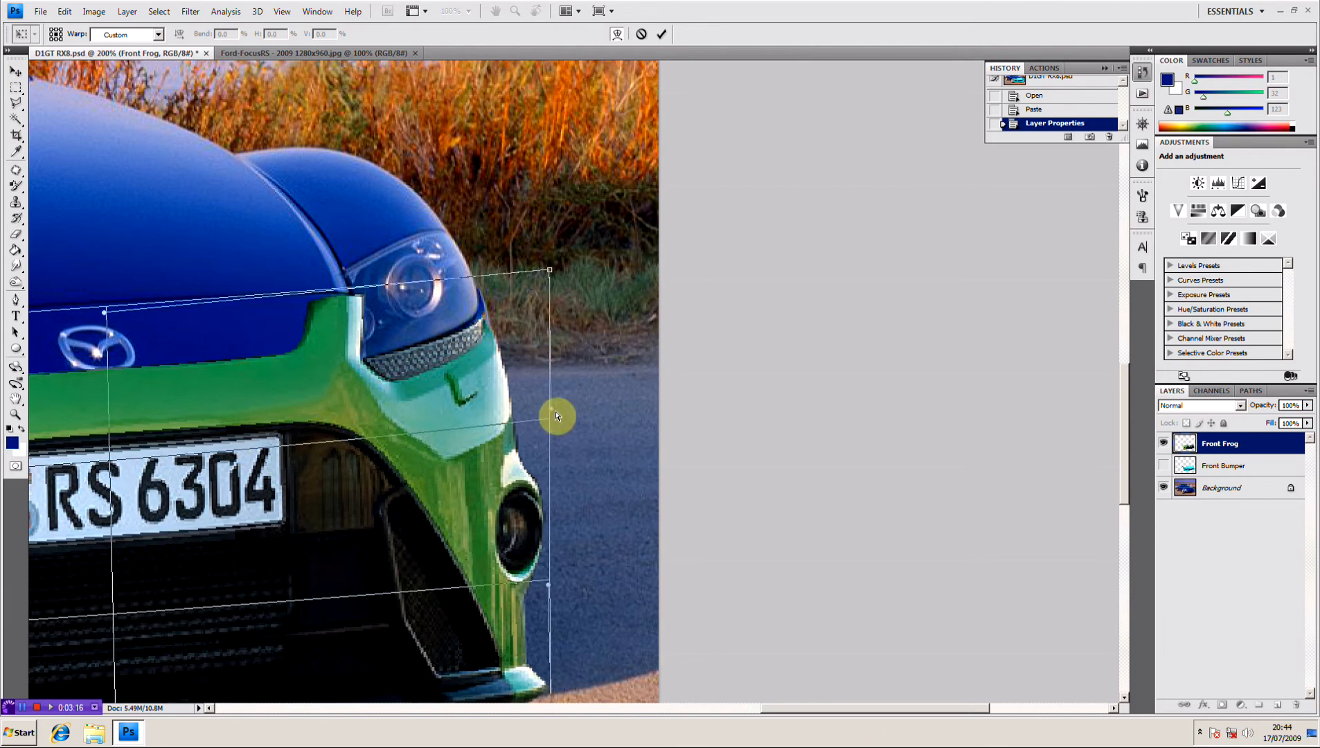
left_click_drag(556, 410, 553, 389)
left_click_drag(548, 274, 548, 271)
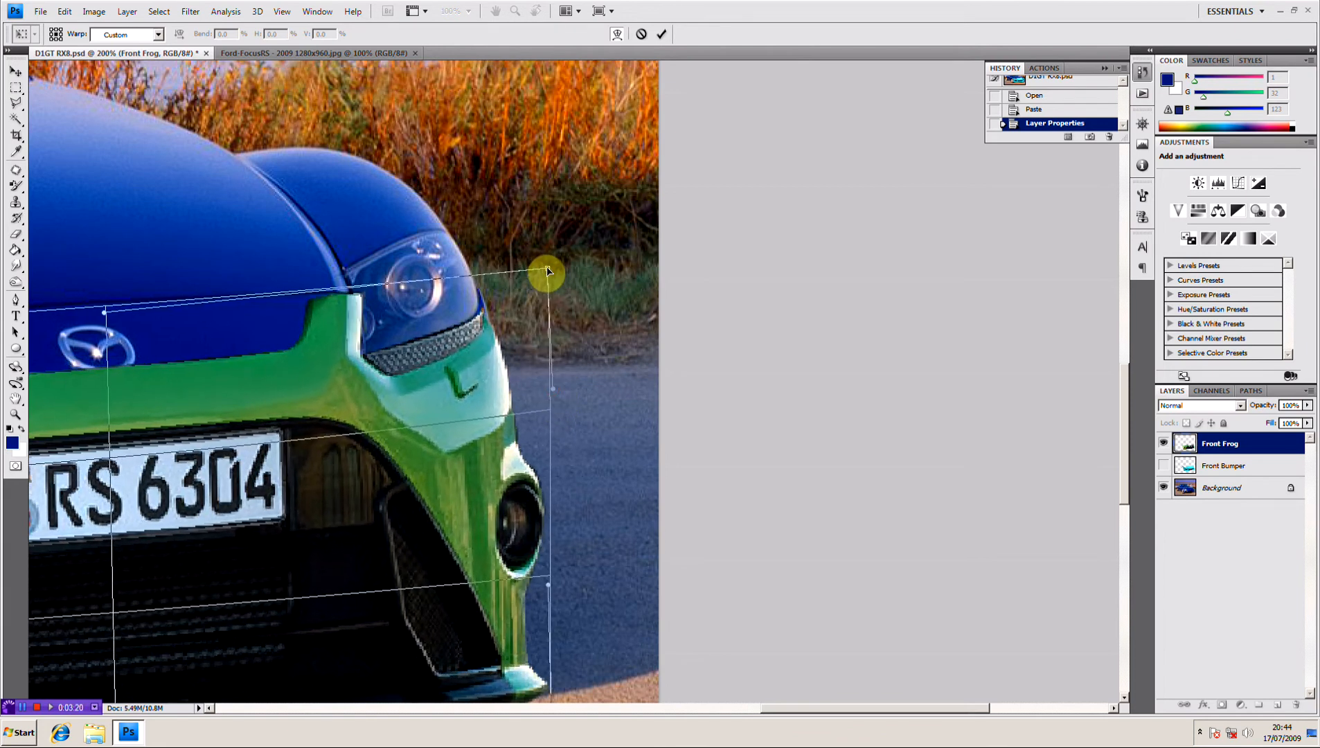
Warp the bumper's top edge beneath the near headlight, raising its outer part to follow the headlight and indicator.
left_click_drag(265, 210, 333, 197)
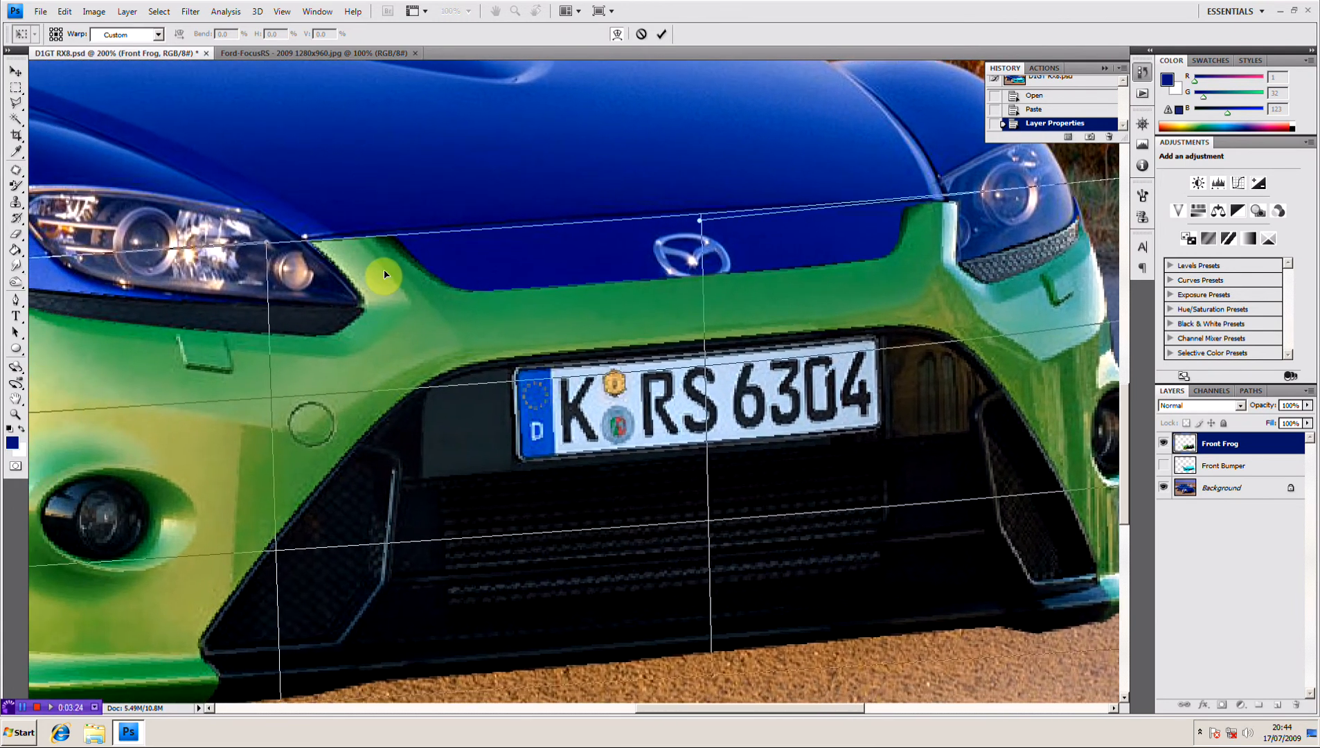
left_click_drag(376, 265, 384, 275)
left_click_drag(104, 187, 200, 174)
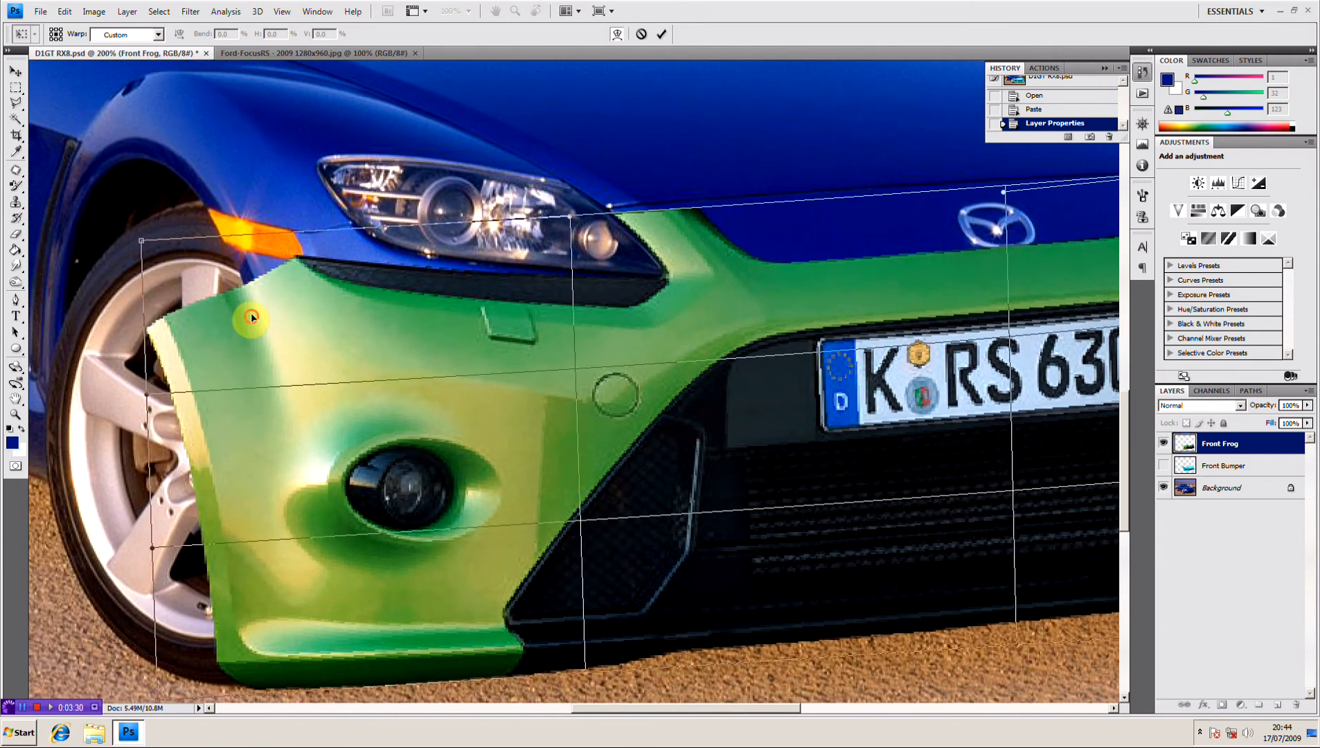
left_click_drag(251, 317, 253, 304)
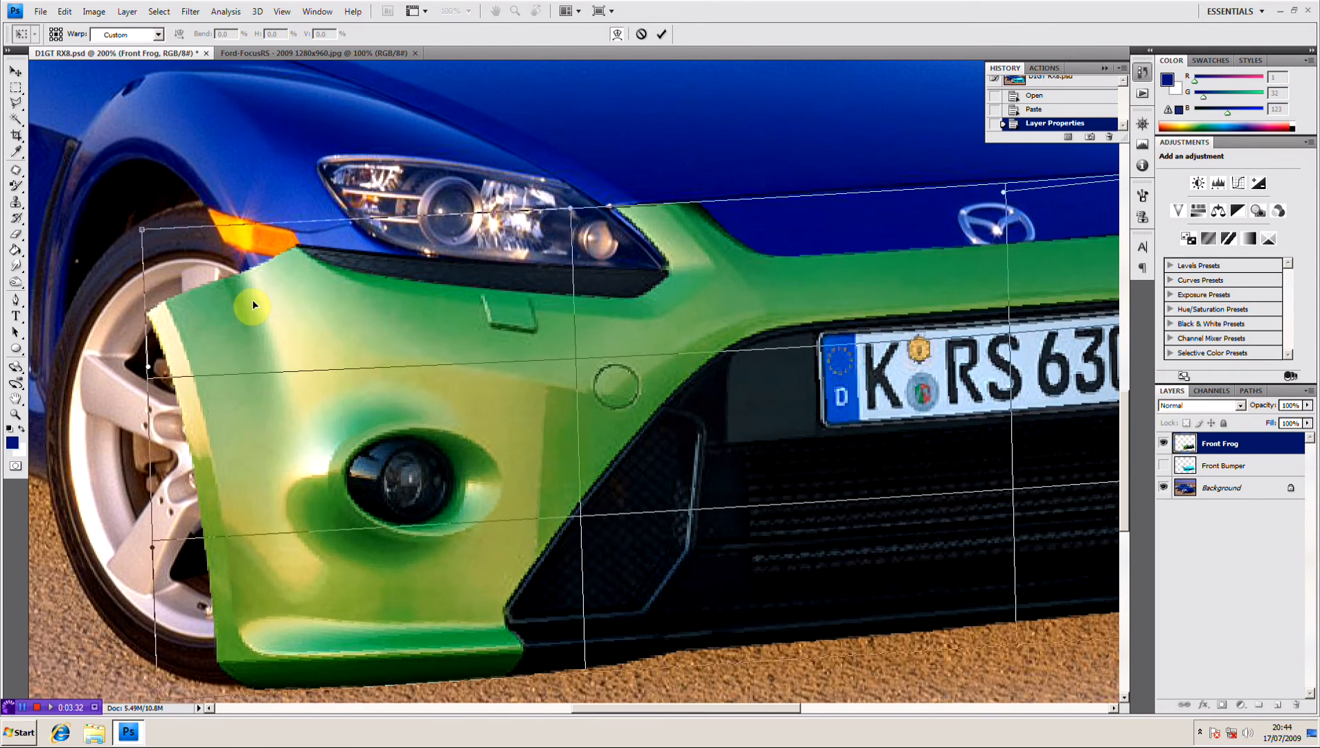
left_click_drag(669, 247, 669, 251)
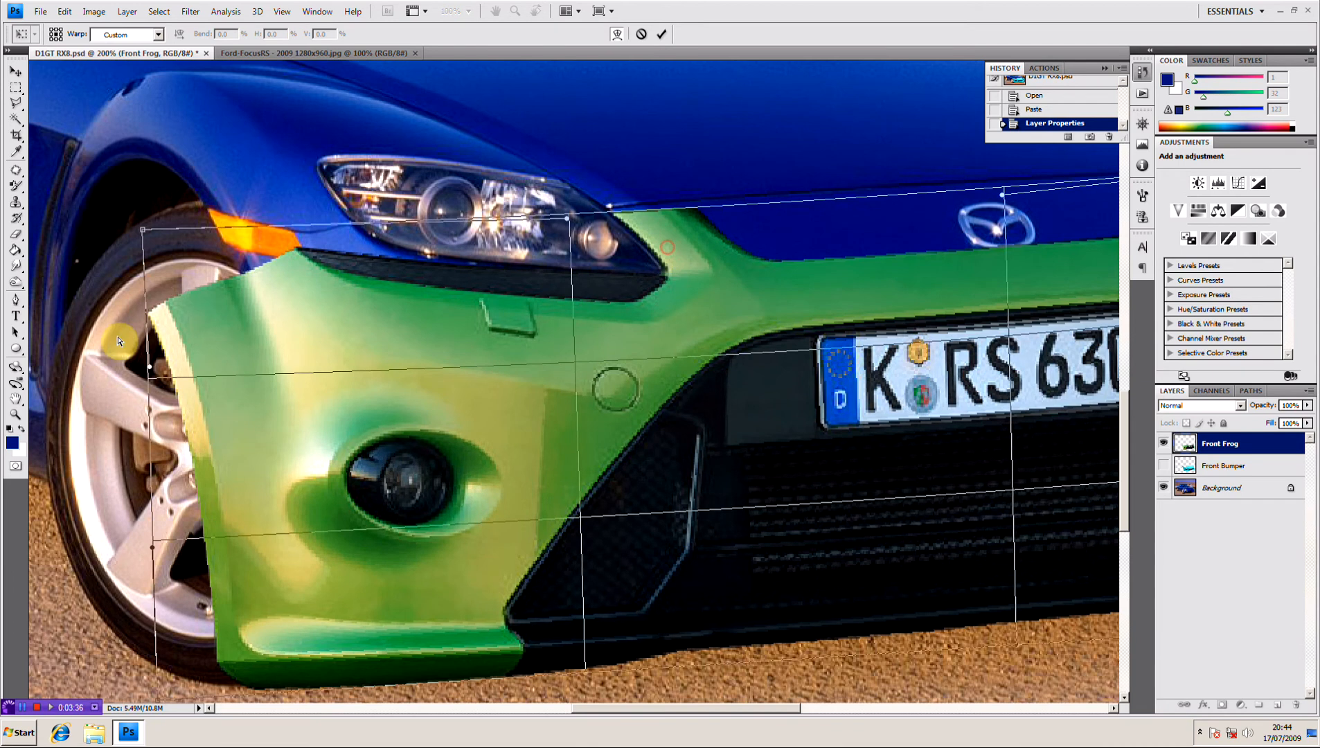
Pull the warp's outer corners and handles beside the near front wheel inward so the bumper's side sits closer to the wheel arch.
left_click_drag(142, 229, 164, 212)
left_click(147, 366)
left_click_drag(149, 367, 196, 354)
left_click_drag(153, 551, 197, 542)
left_click_drag(157, 704, 193, 676)
left_click_drag(201, 541, 239, 535)
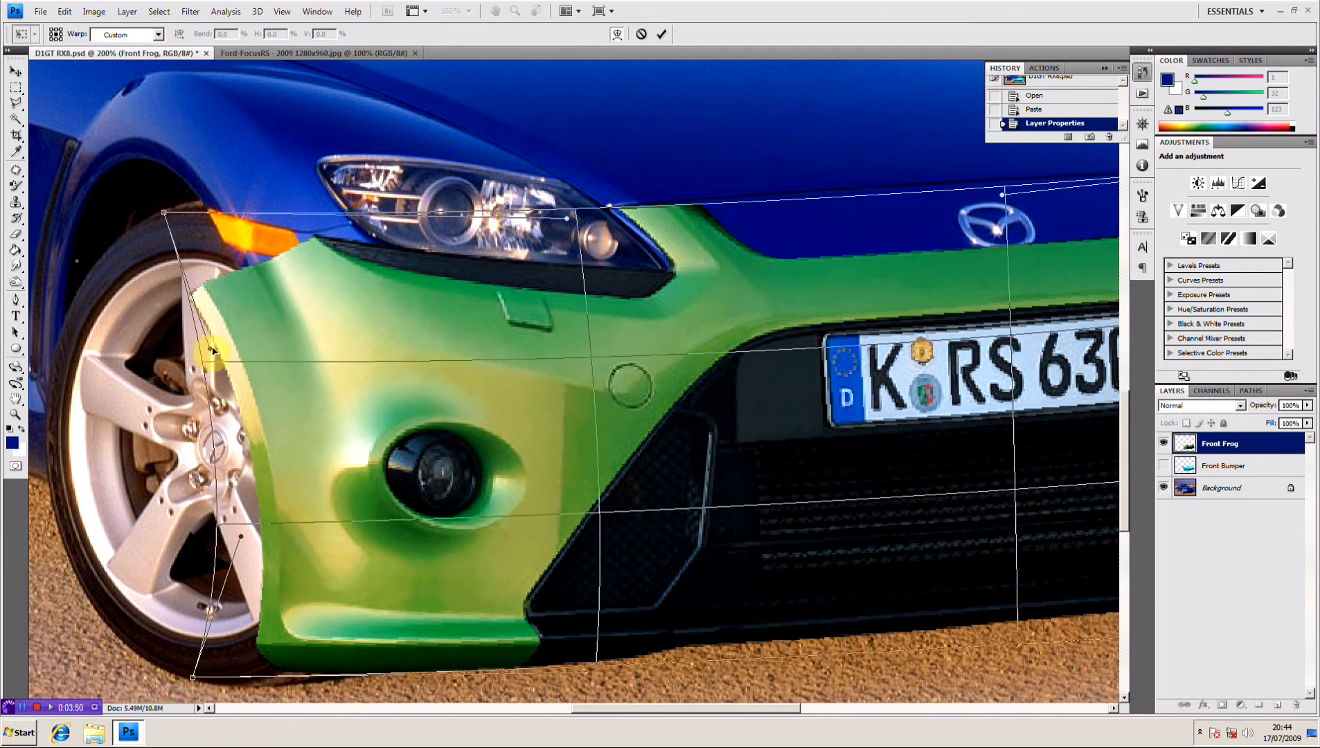
left_click_drag(163, 212, 195, 206)
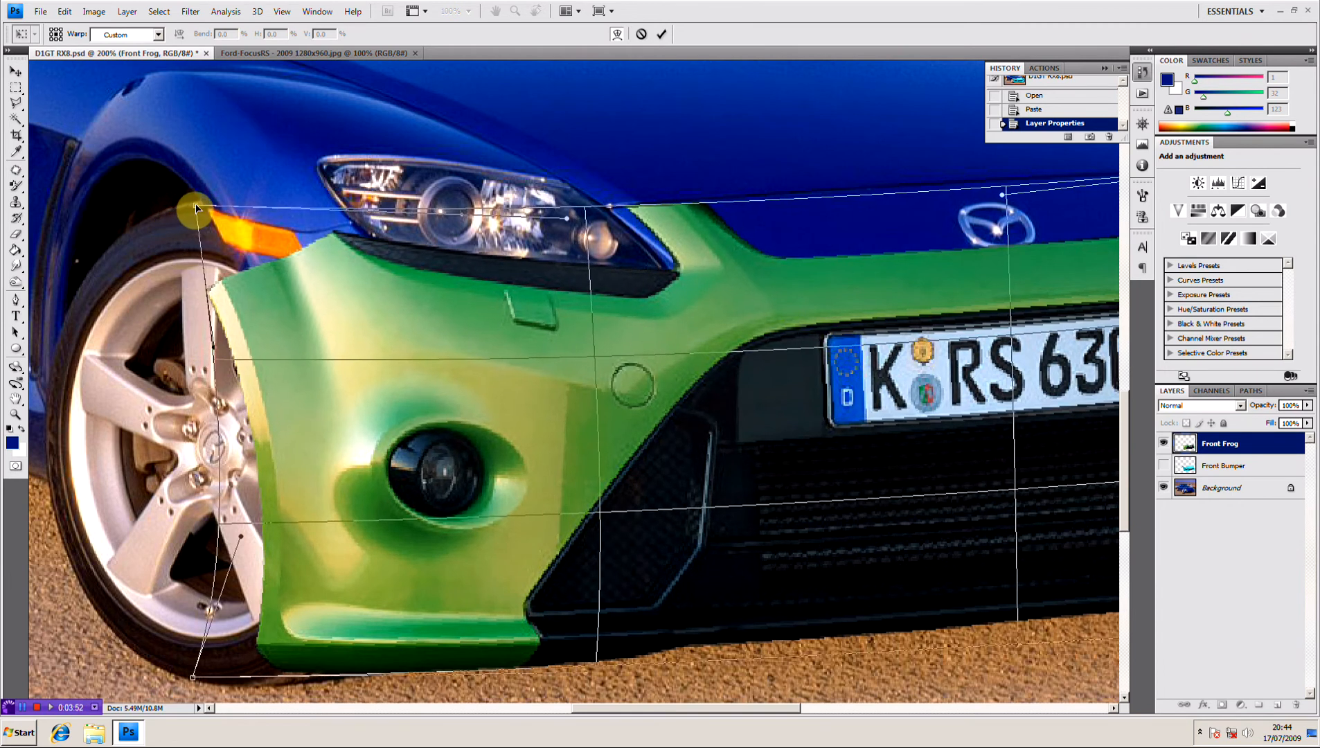
Refine the warp at the near headlight's inner corner and along the bumper's top edge towards the Mazda badge.
left_click_drag(652, 299, 649, 302)
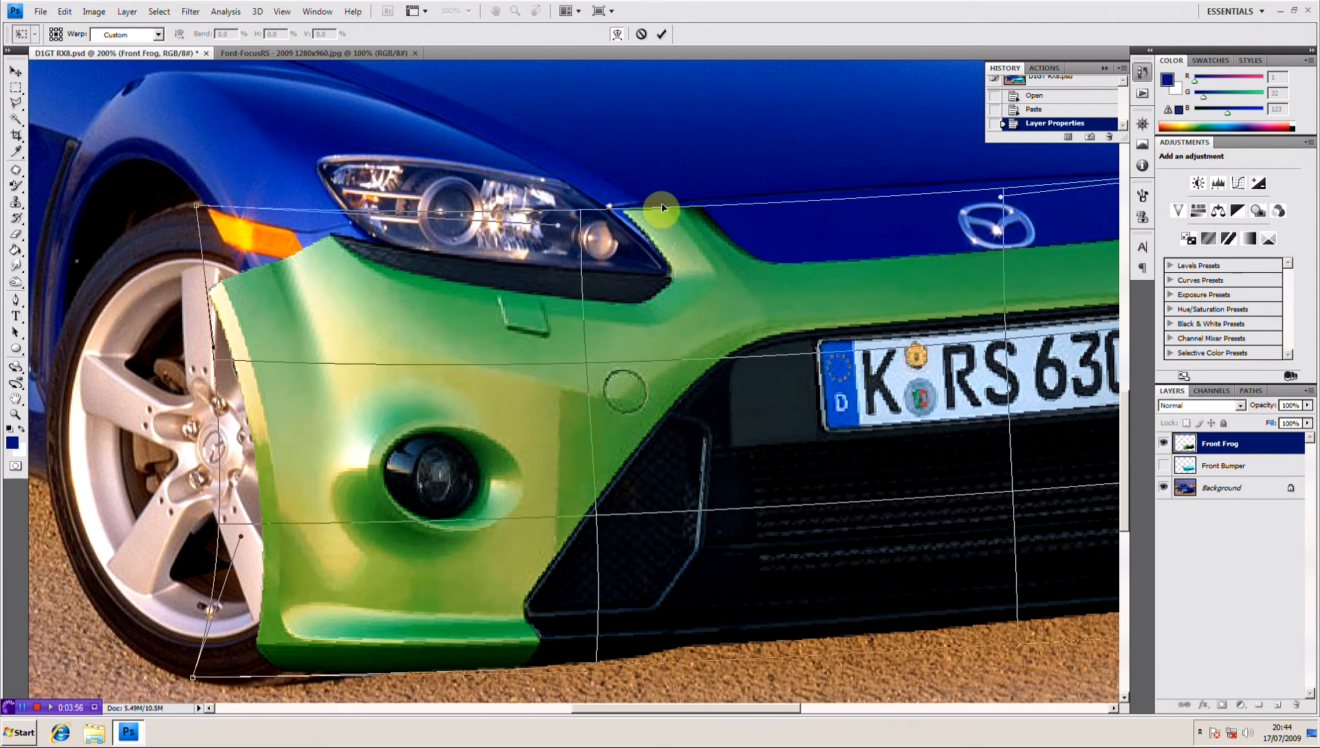
left_click_drag(997, 200, 996, 193)
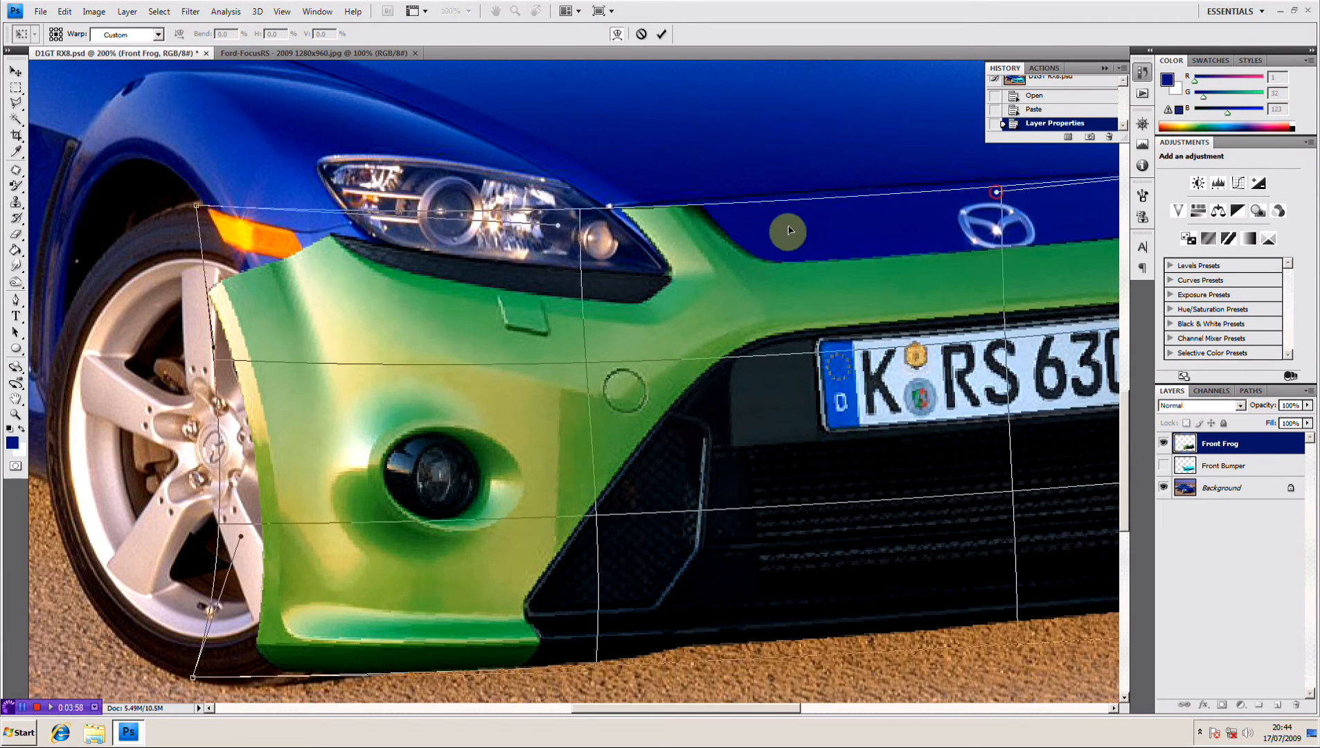
left_click_drag(551, 223, 532, 227)
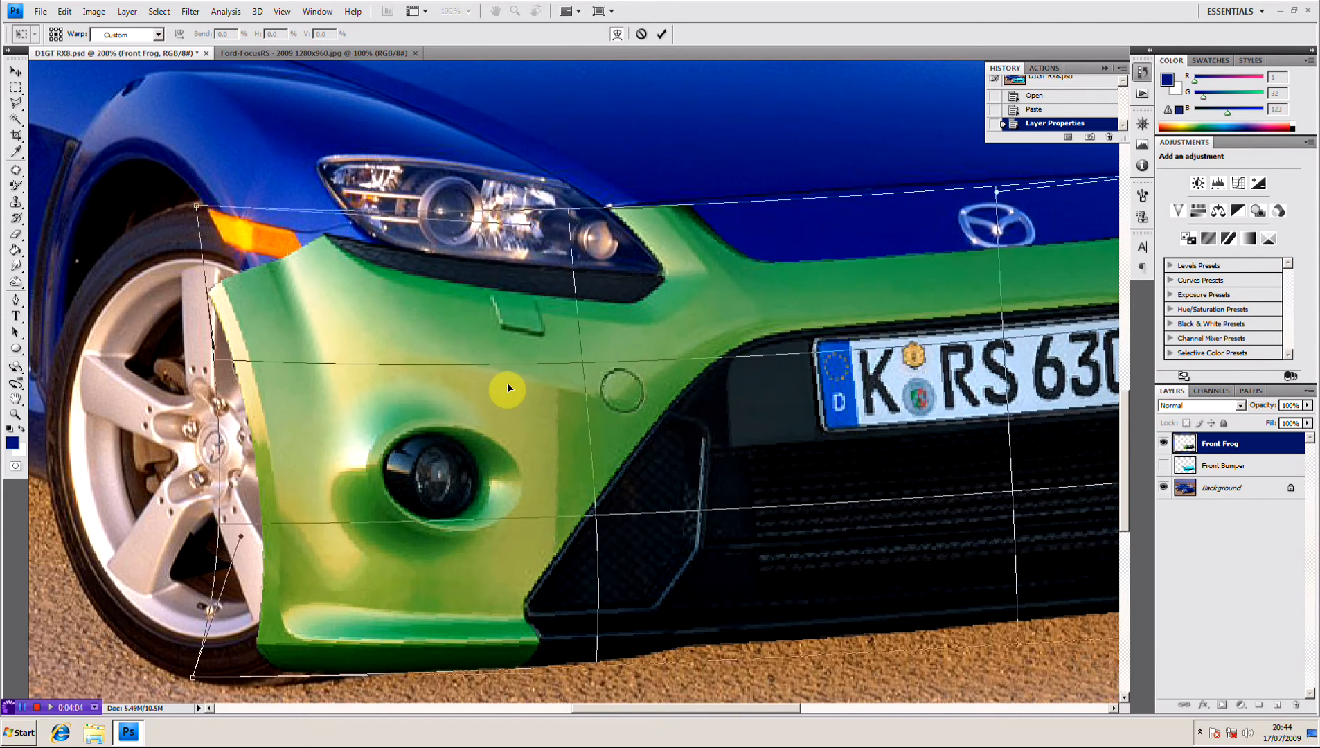
Bend the upper part of the bumper's wheel-side edge inward to follow the curve of the near wheel arch.
key("ctrl+minus")
key("ctrl+minus")
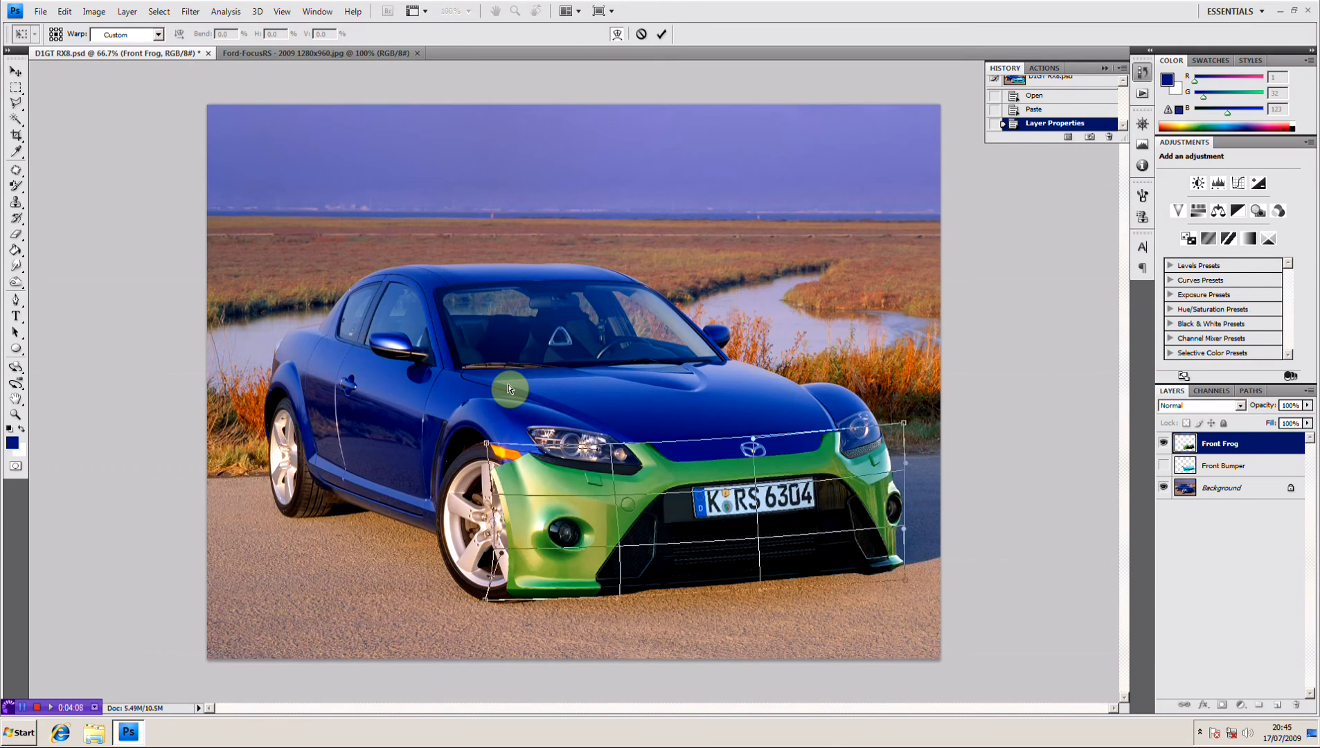
key("ctrl+plus")
key("ctrl+plus")
key("ctrl+plus")
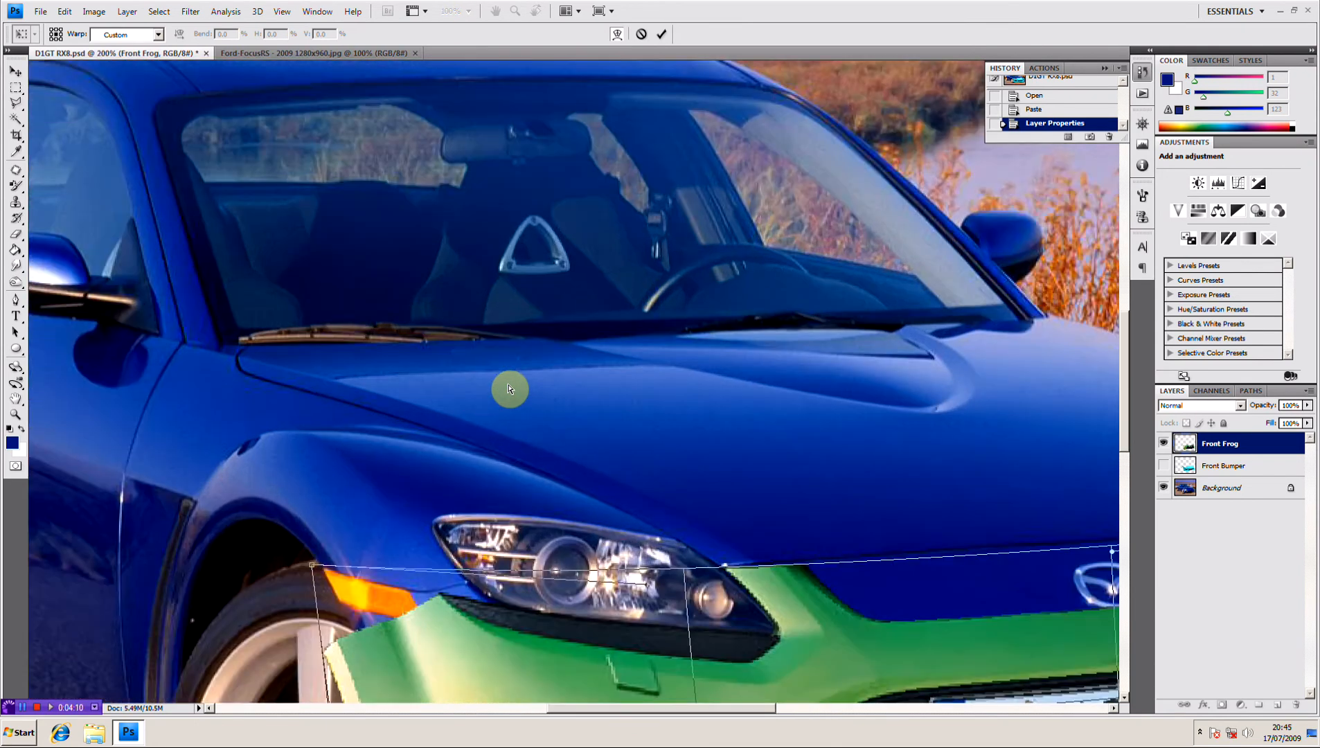
scroll(551, 340, "down", 3)
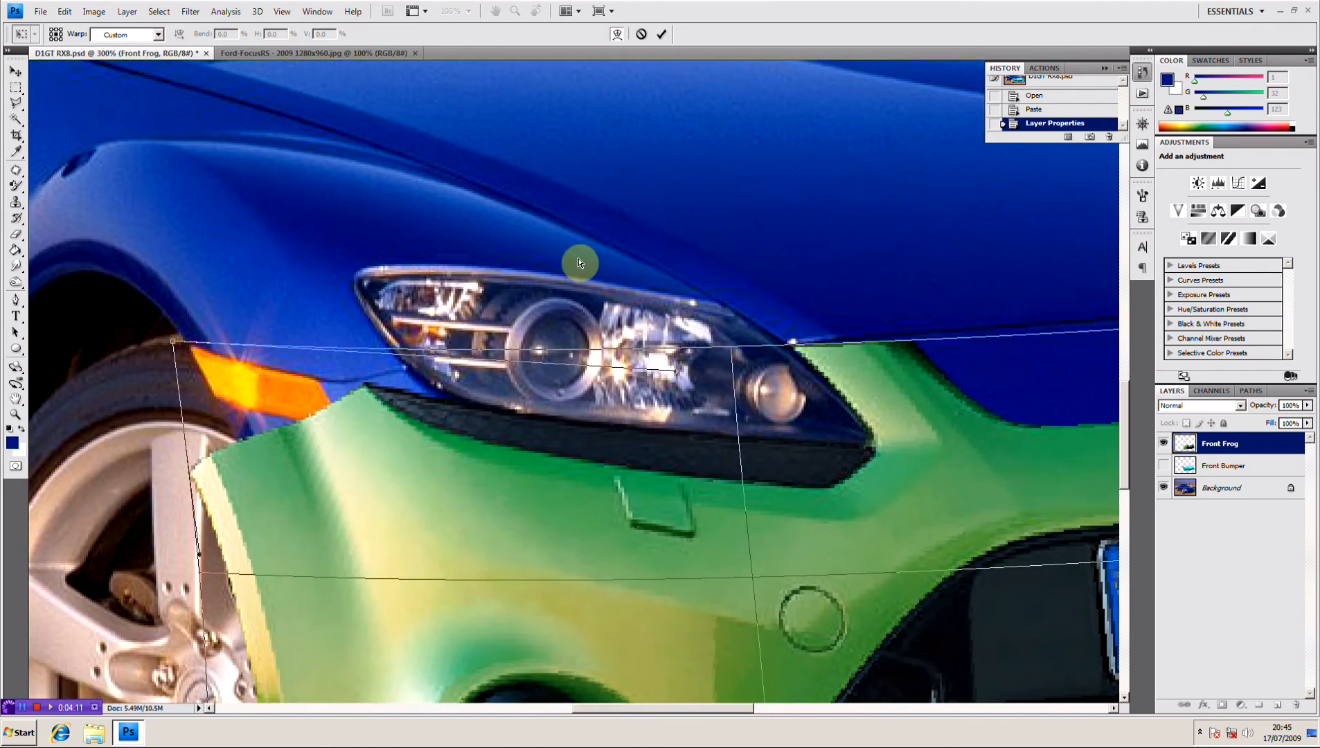
scroll(504, 208, "down", 2)
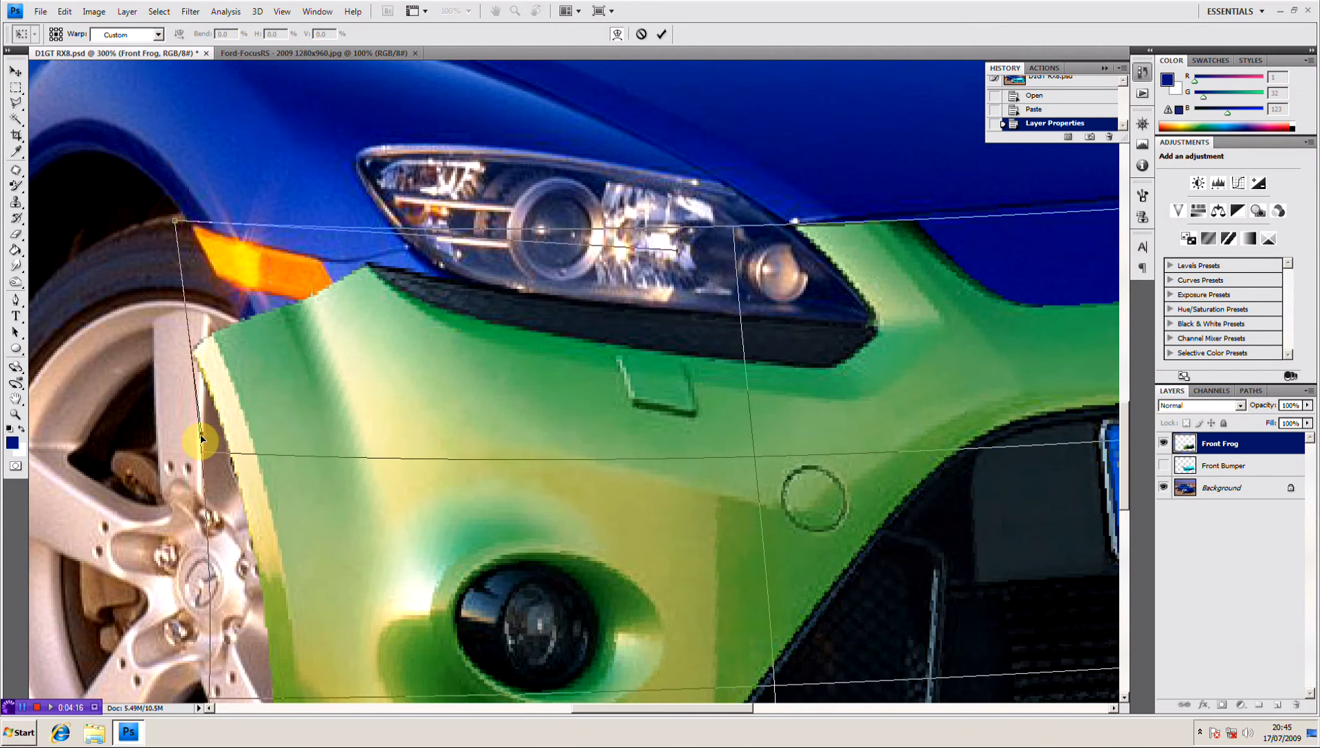
left_click_drag(201, 438, 248, 432)
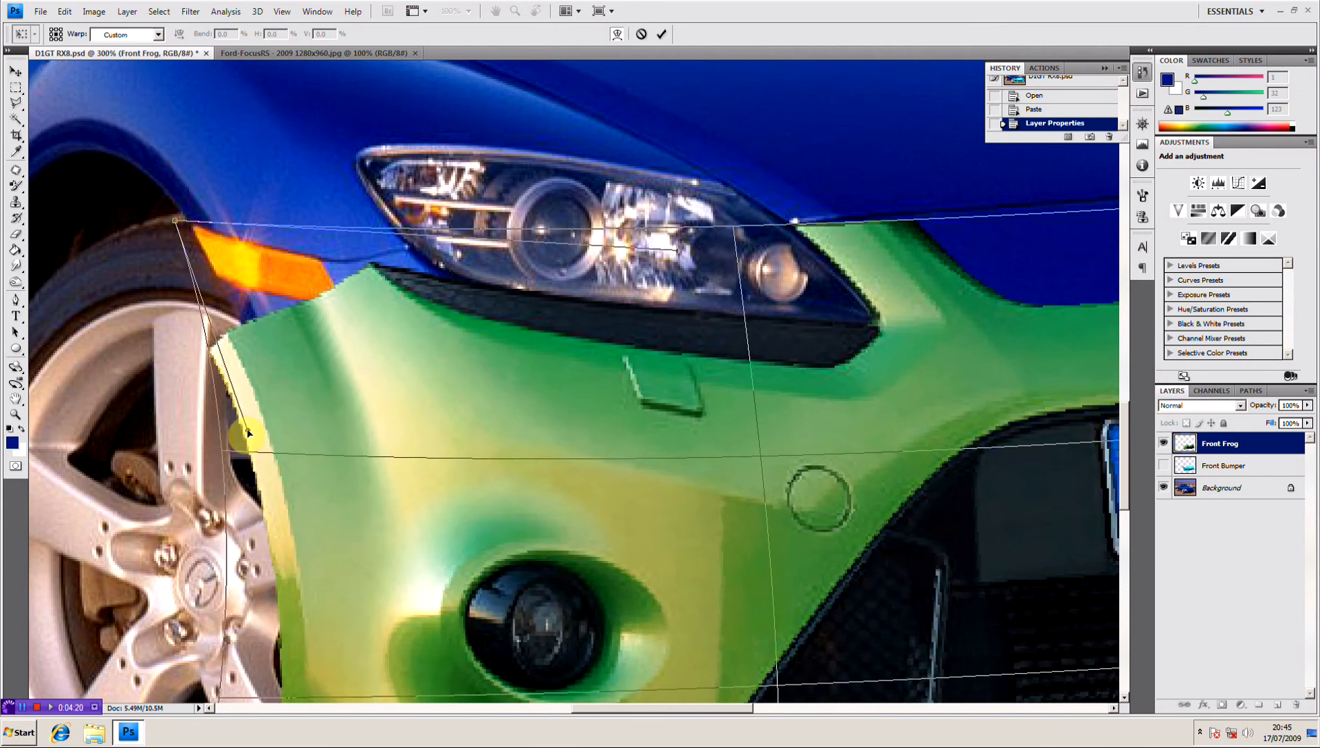
Curve the lower part of the bumper's wheel-side edge inward beside the fog light to clear more of the wheel.
scroll(322, 430, "down", 5)
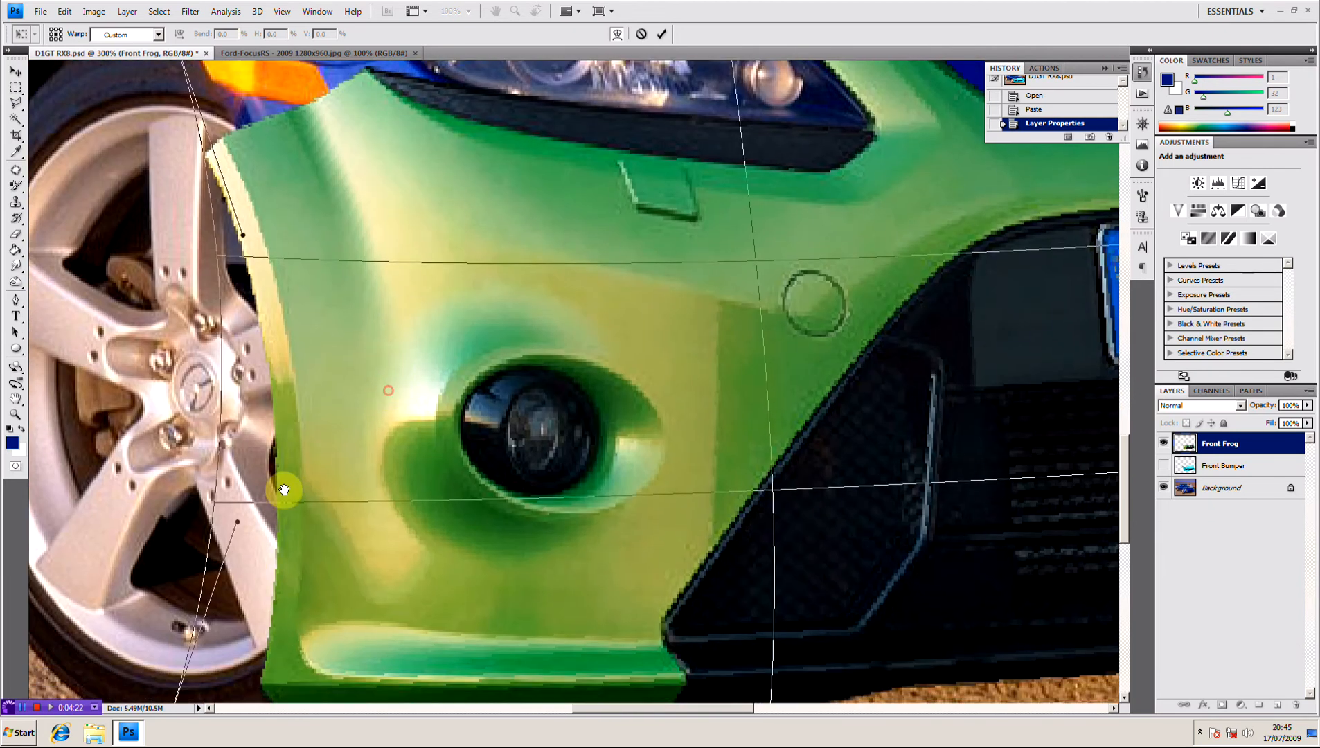
scroll(324, 437, "down", 3)
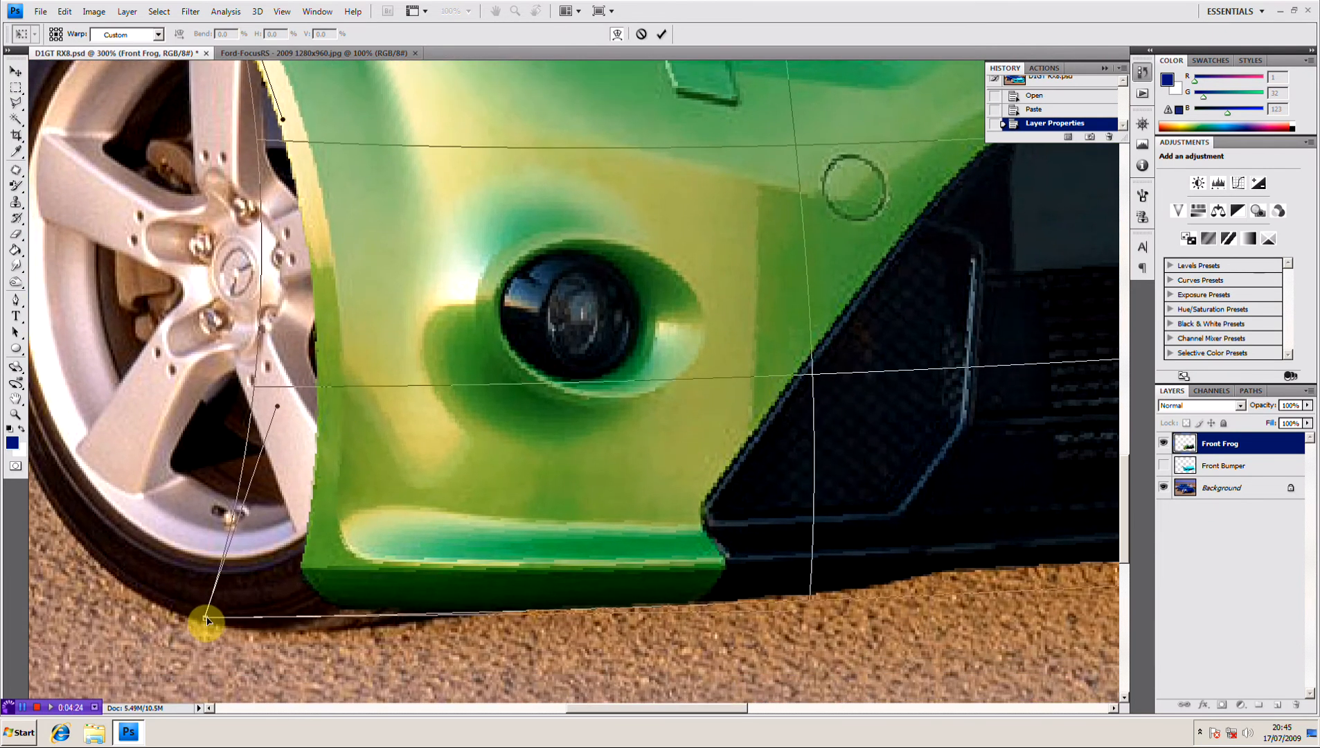
left_click_drag(278, 404, 315, 403)
left_click_drag(352, 180, 366, 183)
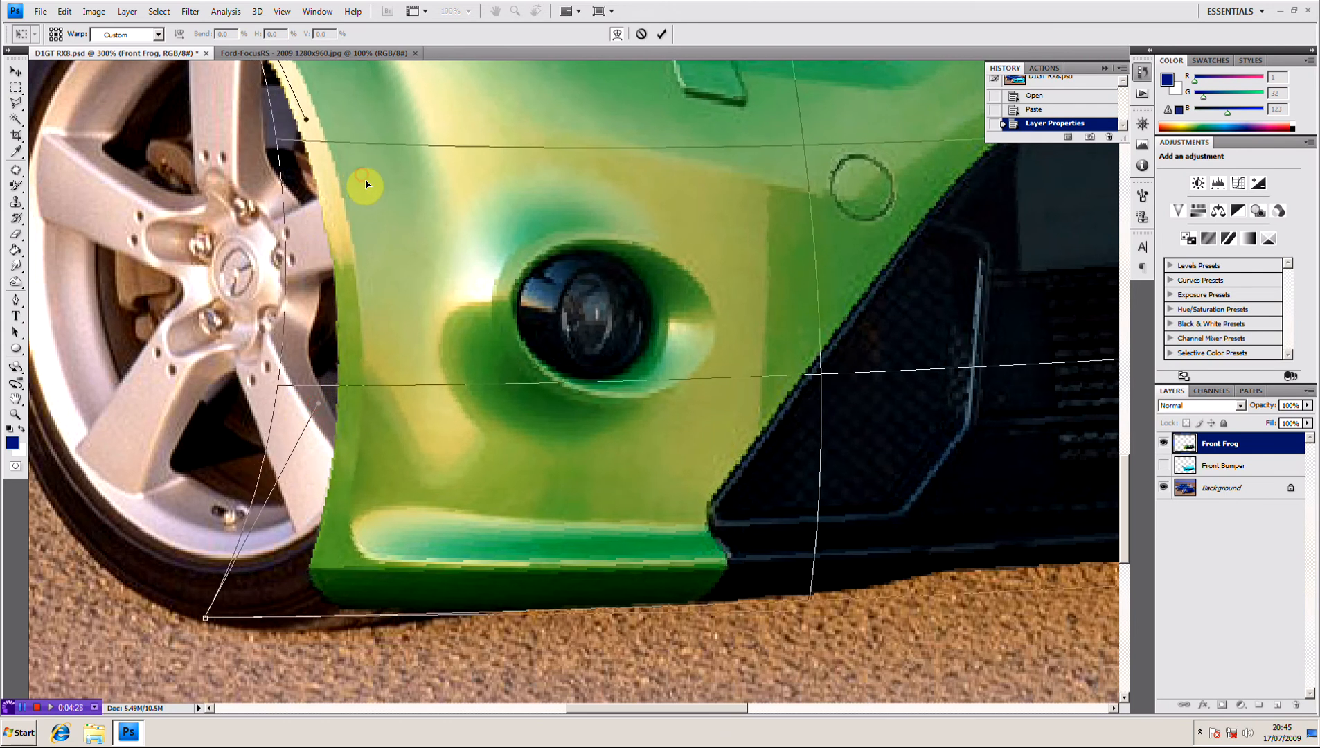
Nudge the bumper's upper corner and side edge slightly inward beside the near wheel, and apply the warp.
key("ctrl+minus")
key("ctrl+minus")
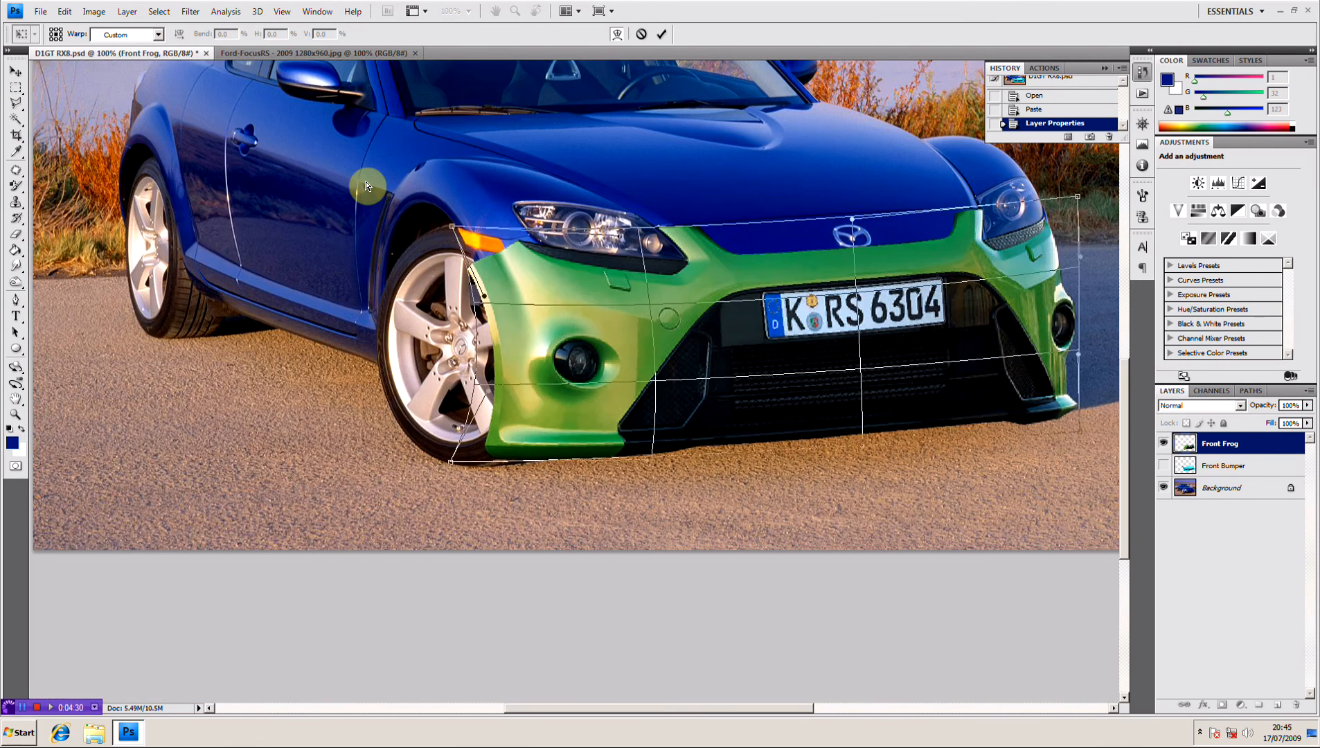
left_click_drag(507, 266, 507, 265)
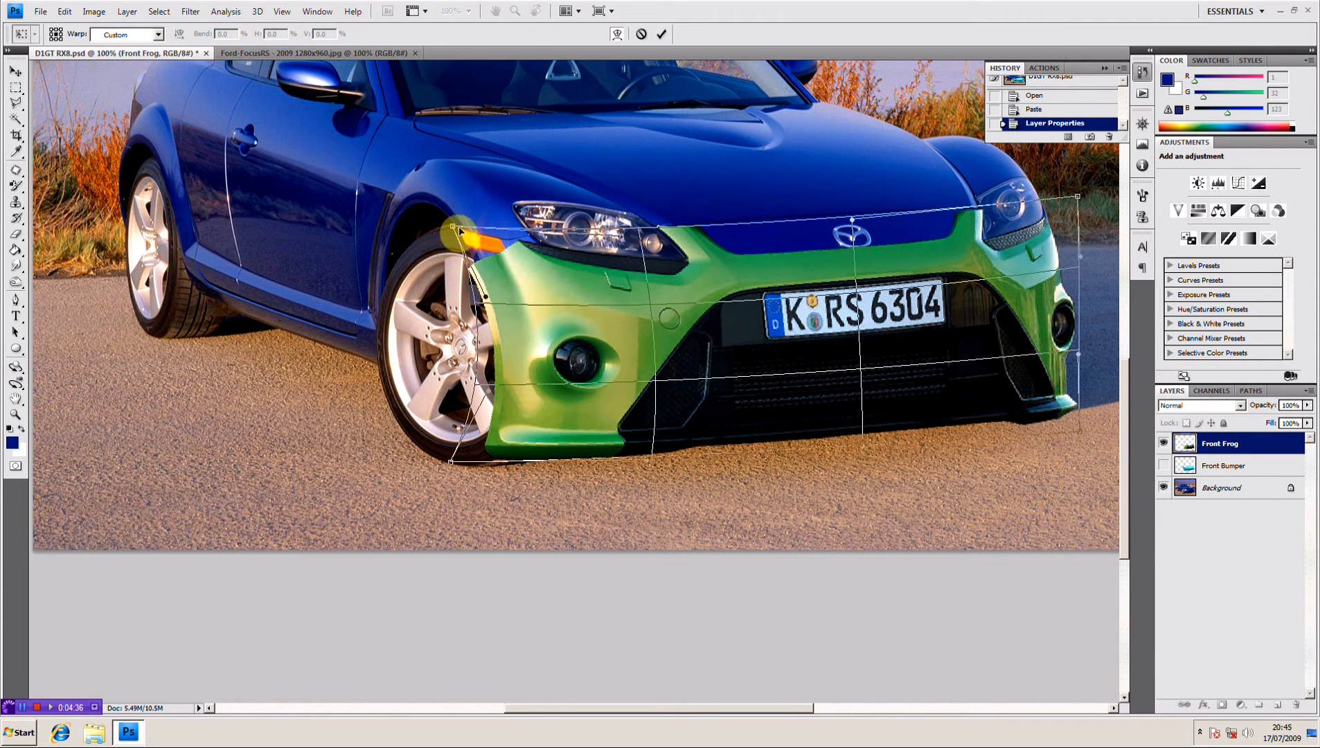
left_click_drag(454, 227, 465, 227)
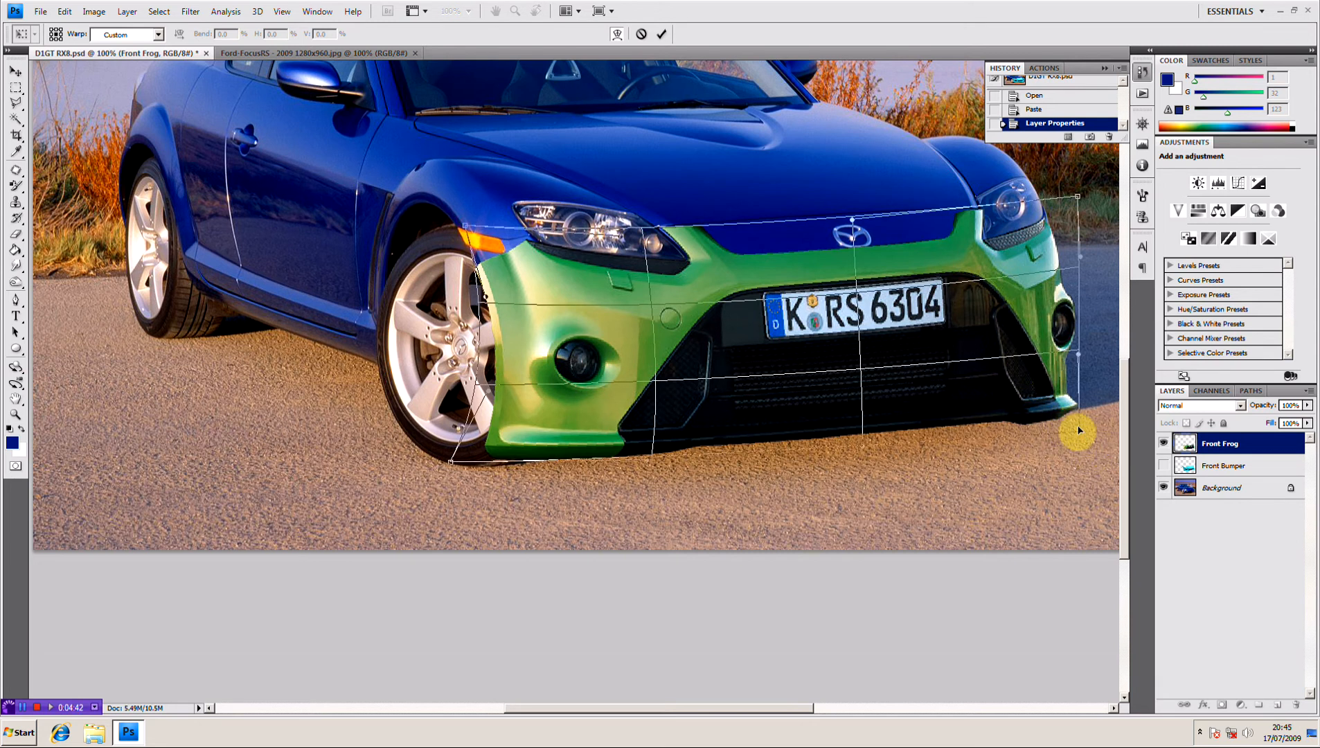
left_click(687, 233)
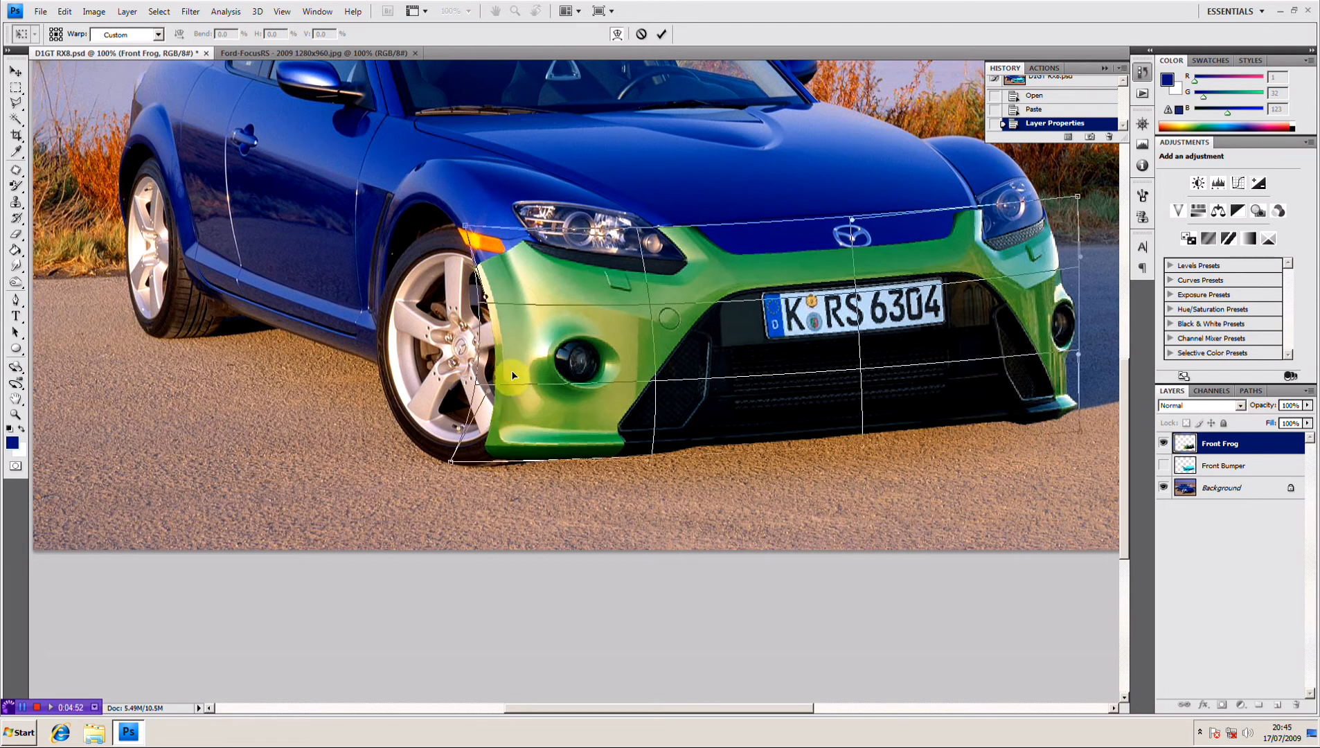
left_click_drag(511, 342, 514, 340)
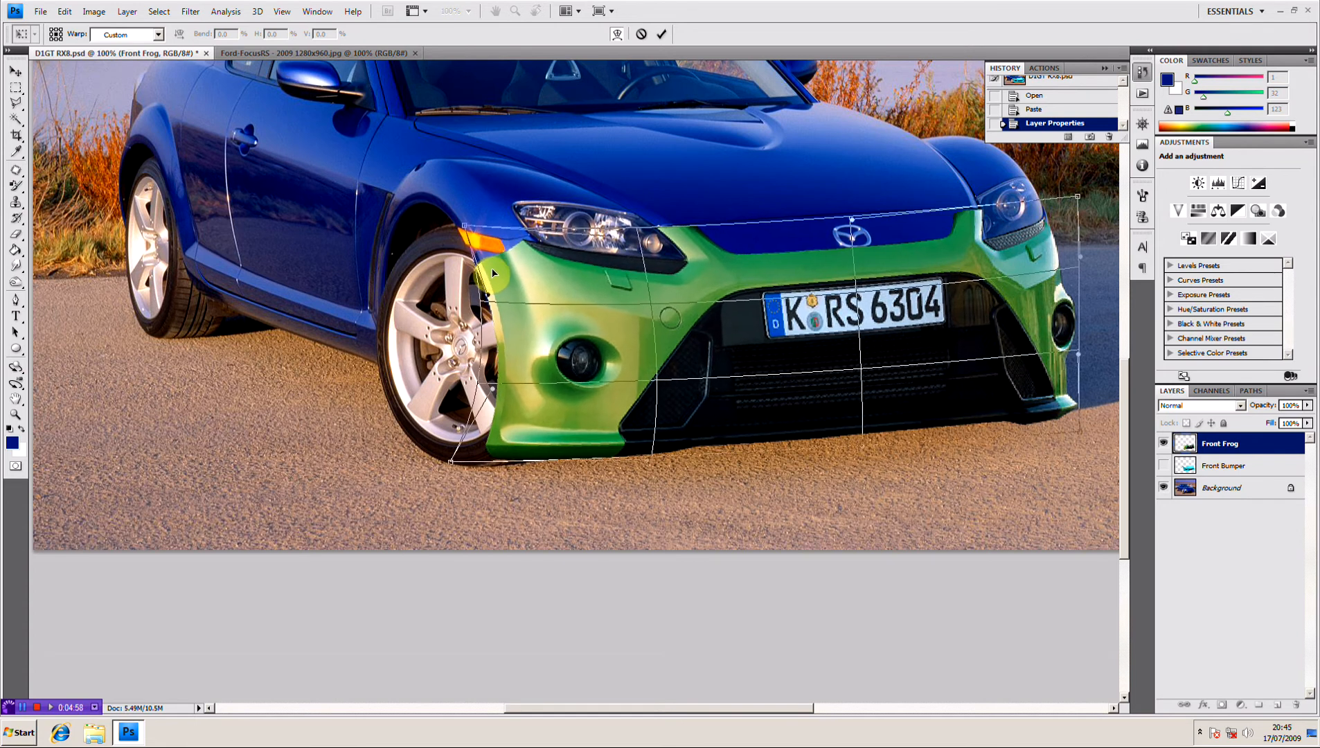
left_click_drag(493, 273, 495, 273)
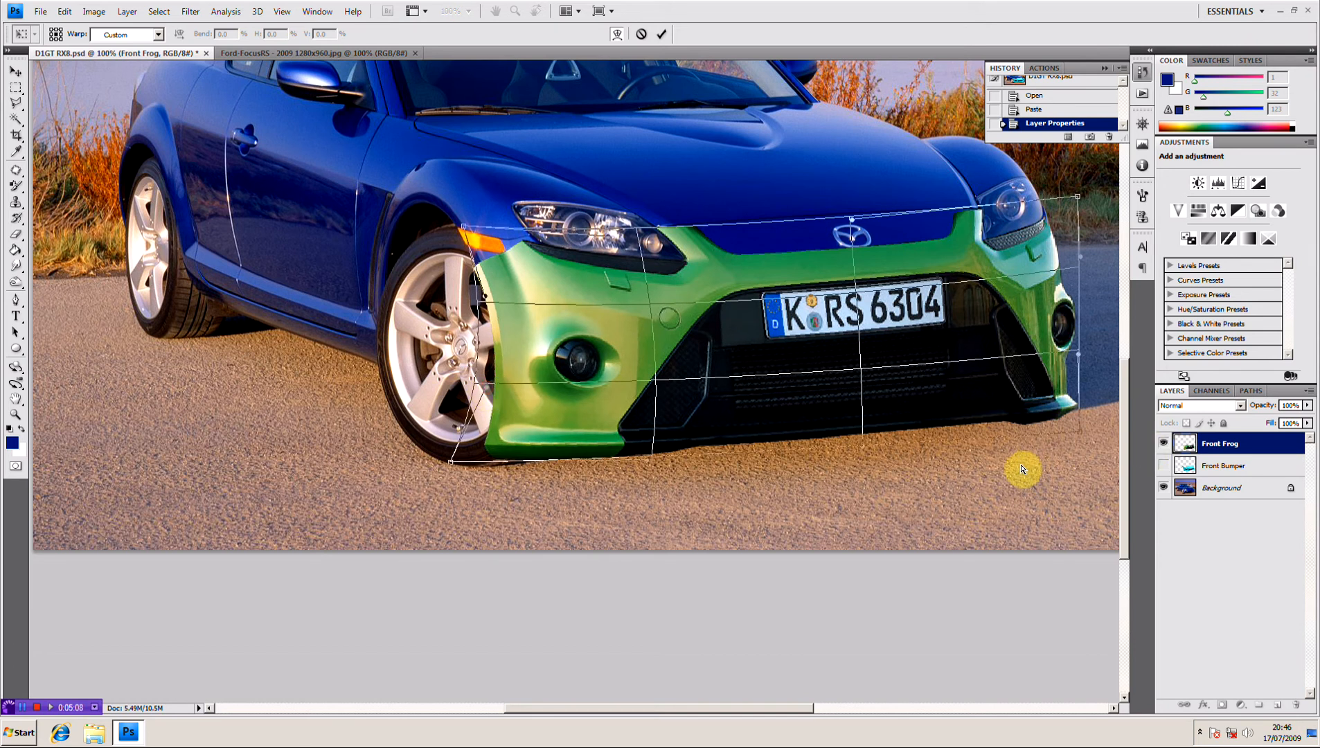
key("ctrl+minus")
key("Return")
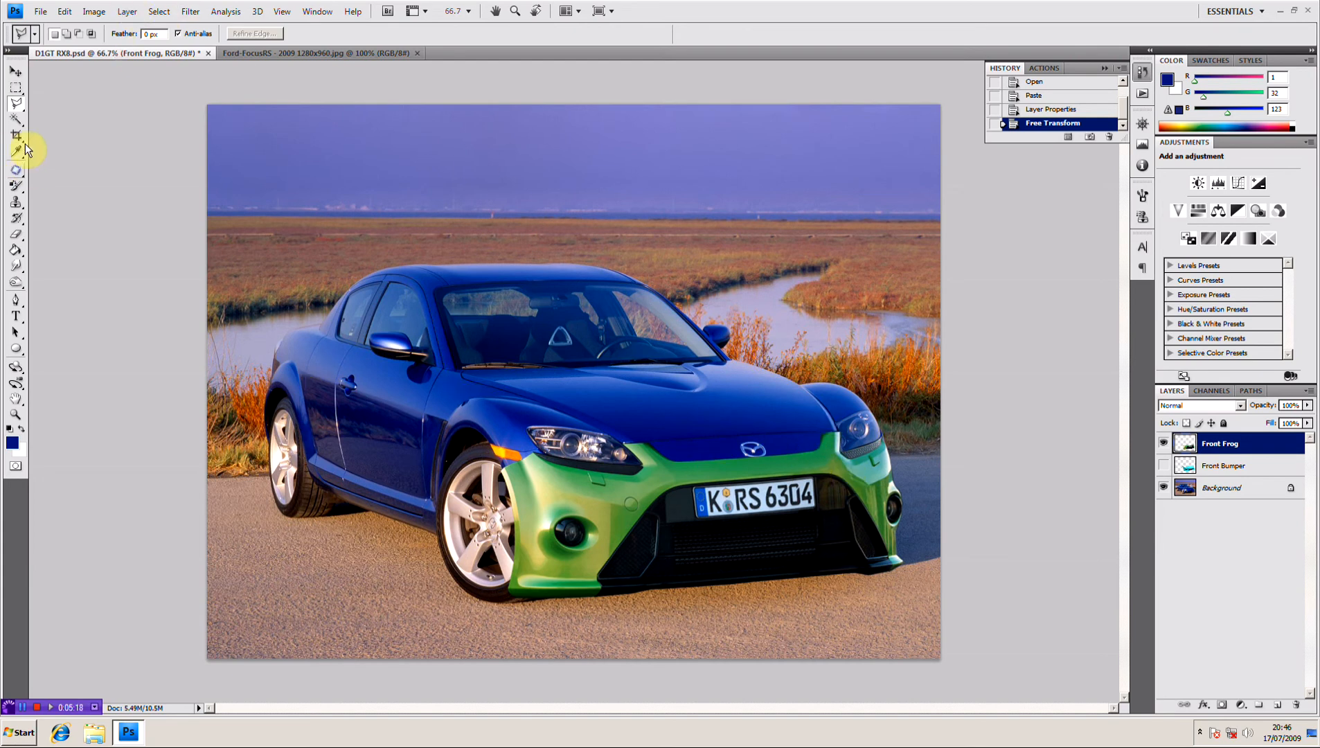
Select a rectangular area around the far headlight and that side of the bumper, and open it in the Liquify filter.
left_click(16, 88)
mouse_move(911, 370)
left_mouse_down()
mouse_move(787, 542)
mouse_move(734, 542)
left_mouse_up()
left_click(190, 11)
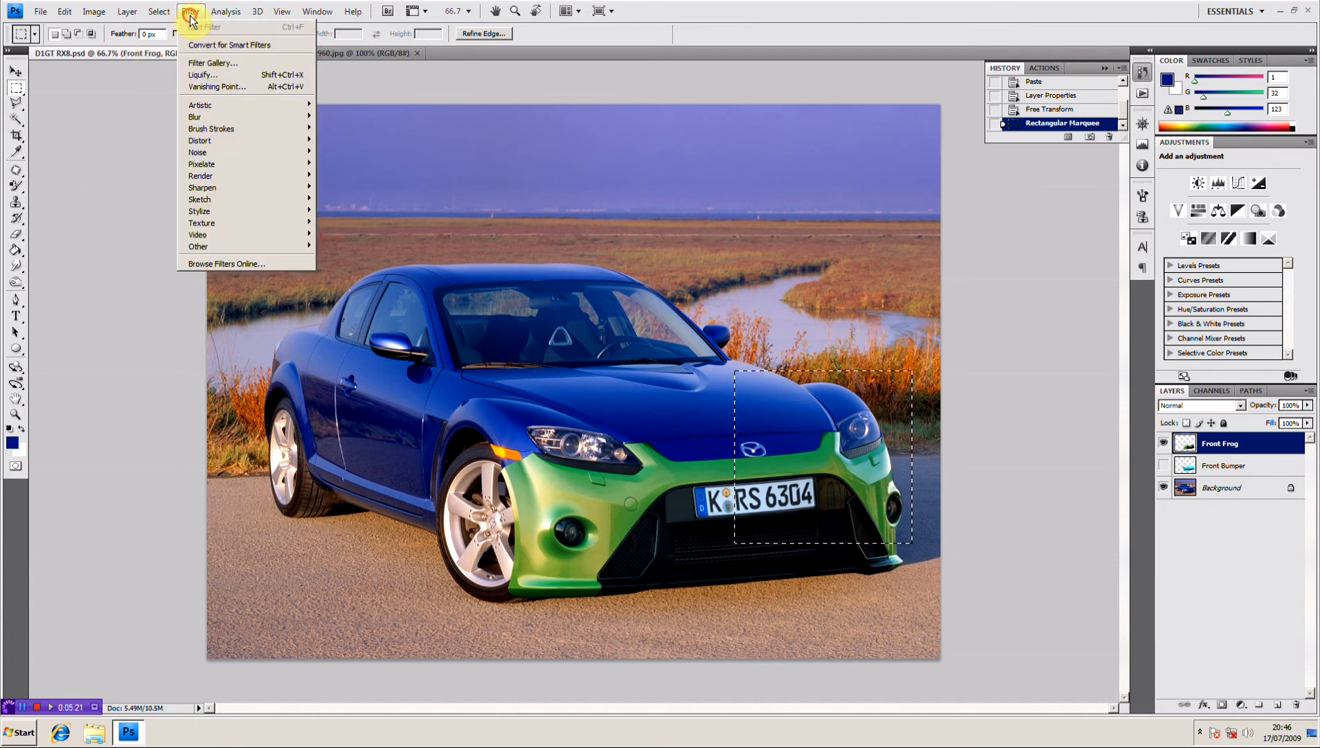
left_click(219, 75)
Push the bumper's edges at the far headlight's outer and inner corners into line with size 27 brush, apply Liquify and deselect.
left_click(709, 352)
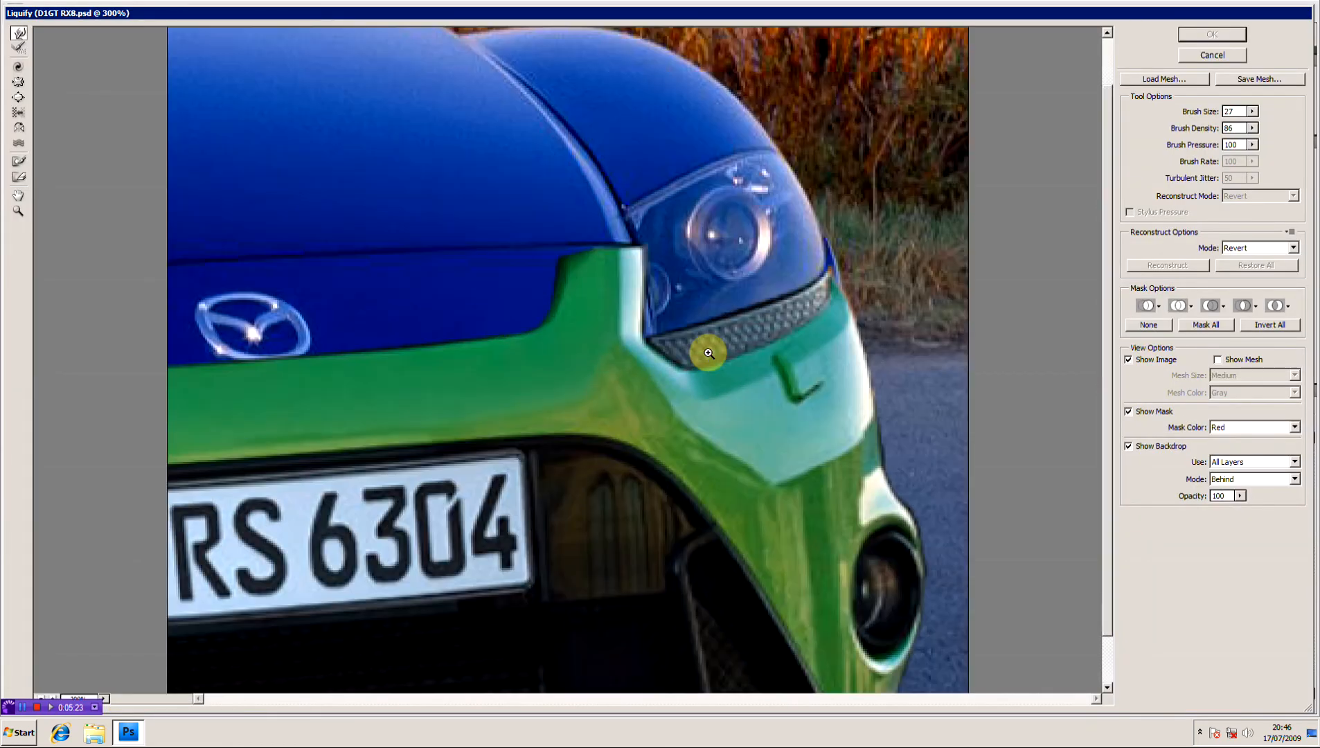
scroll(890, 233, "up", 2)
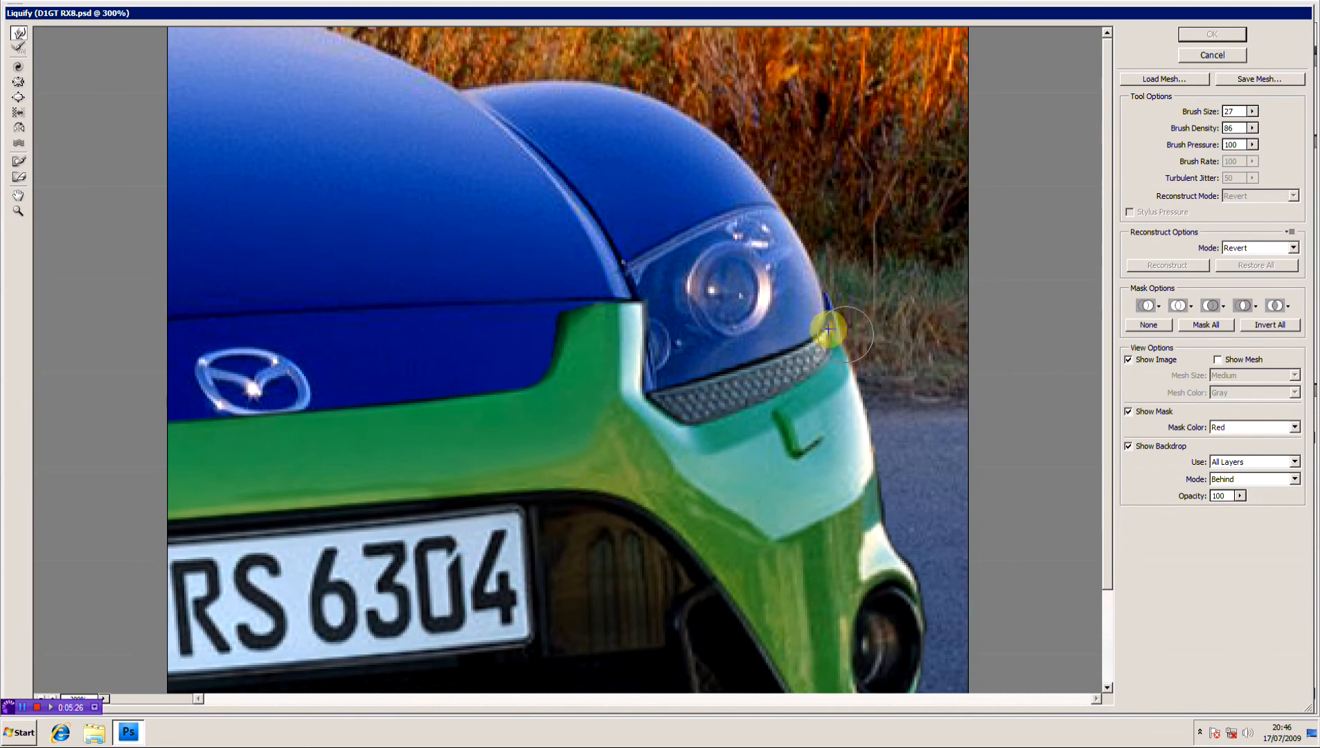
left_click_drag(832, 347, 834, 330)
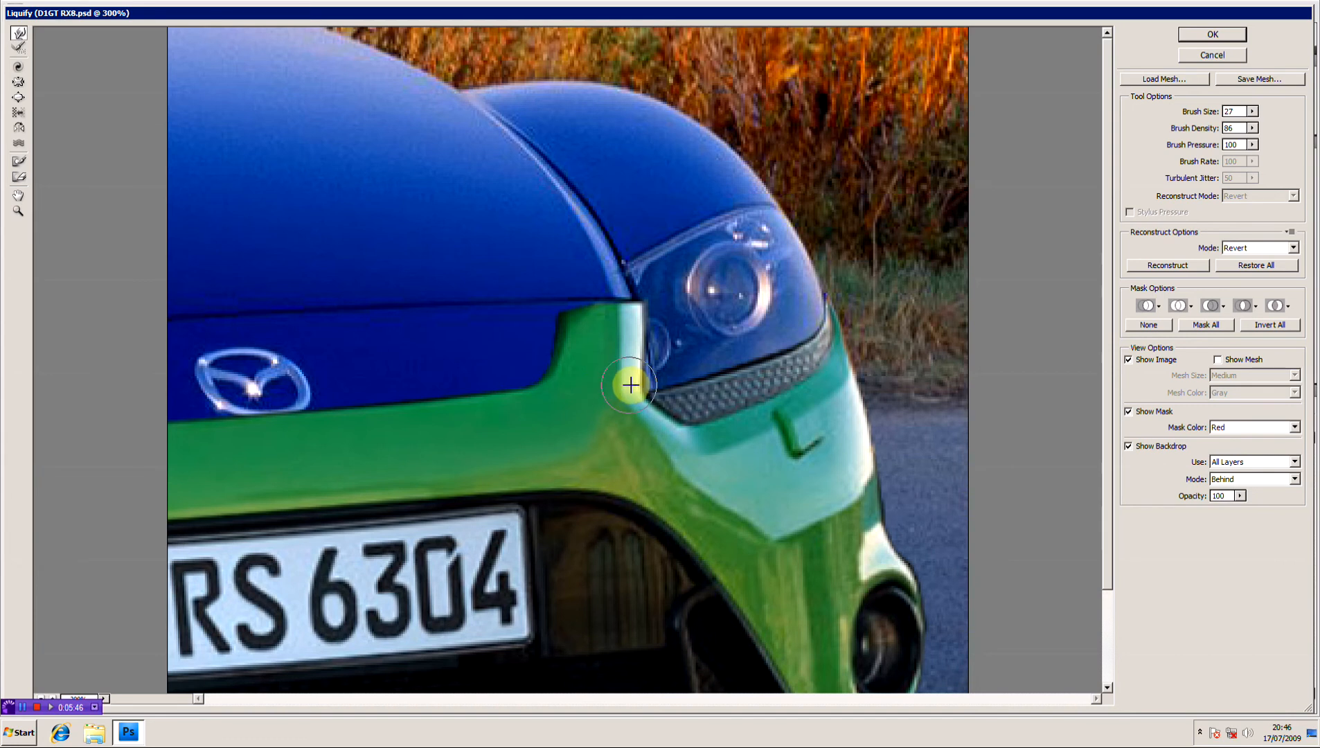
mouse_move(633, 384)
left_mouse_down()
mouse_move(650, 302)
mouse_move(649, 394)
mouse_move(641, 372)
left_mouse_up()
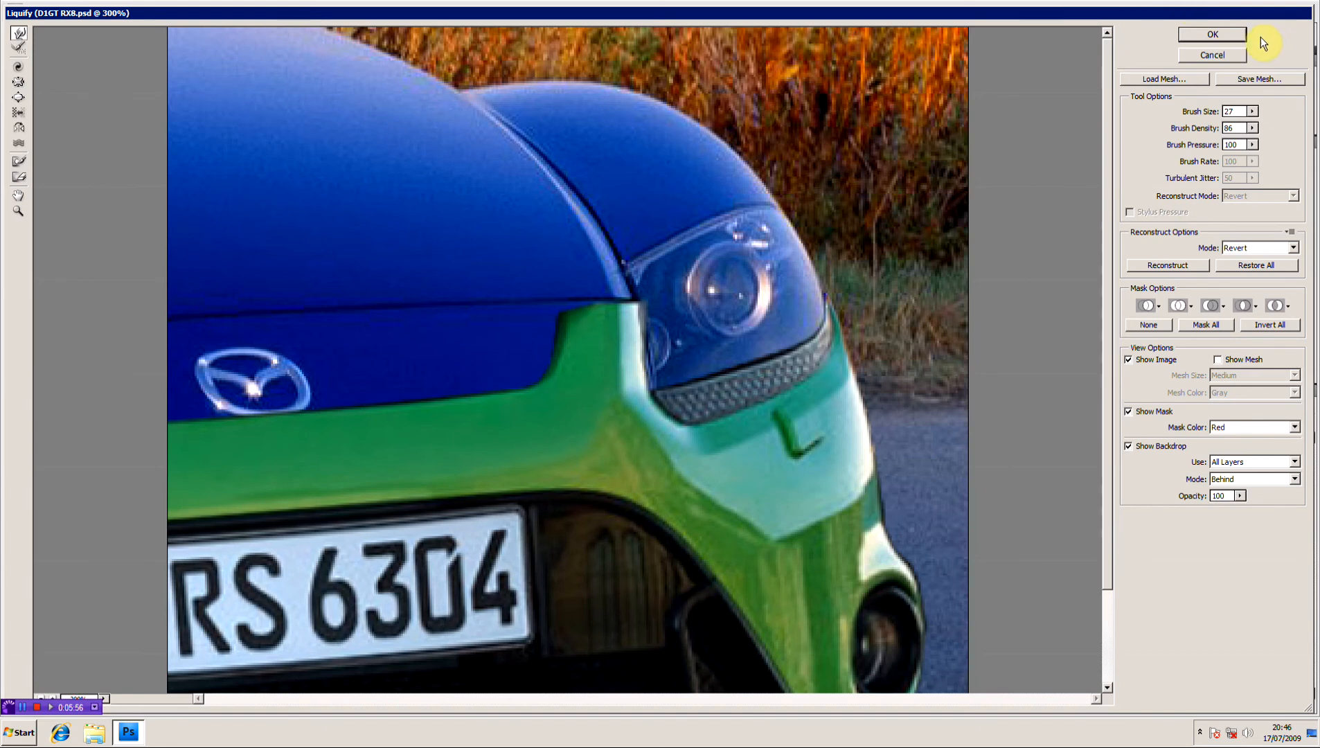
left_click(1232, 35)
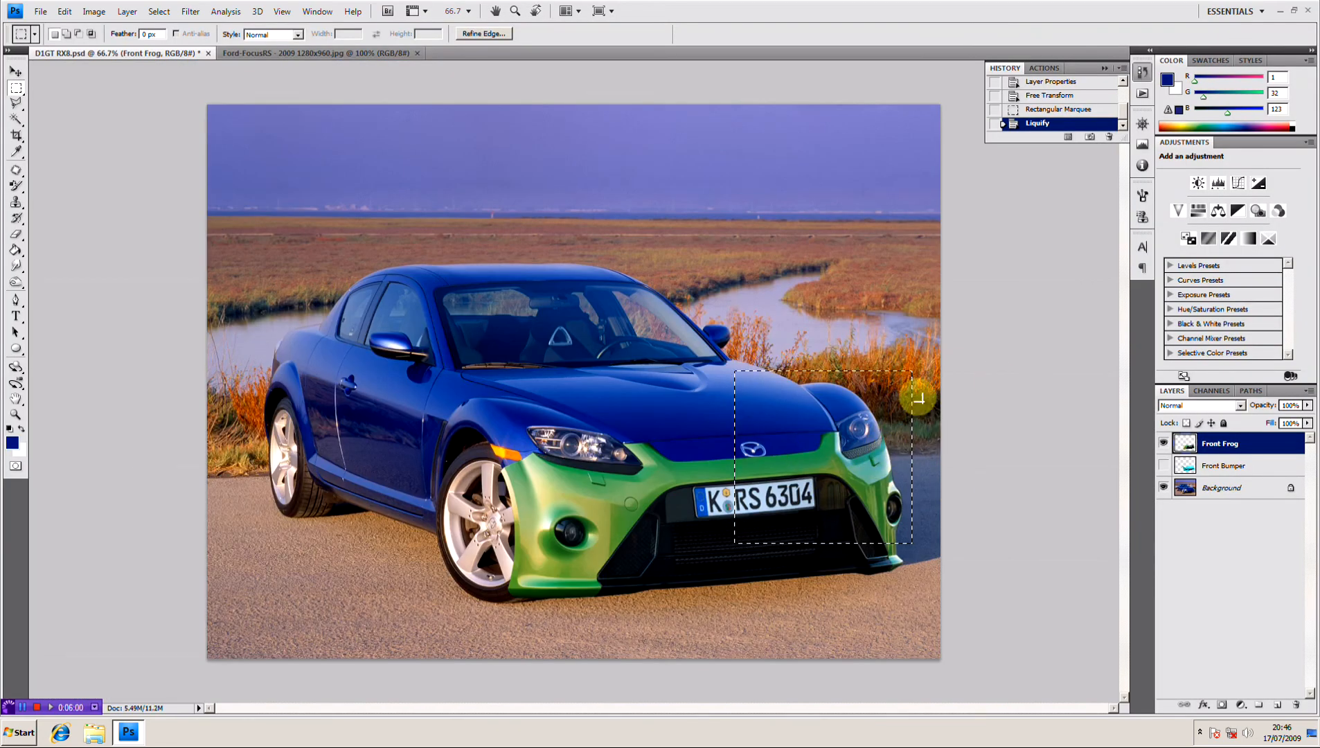
key("ctrl+d")
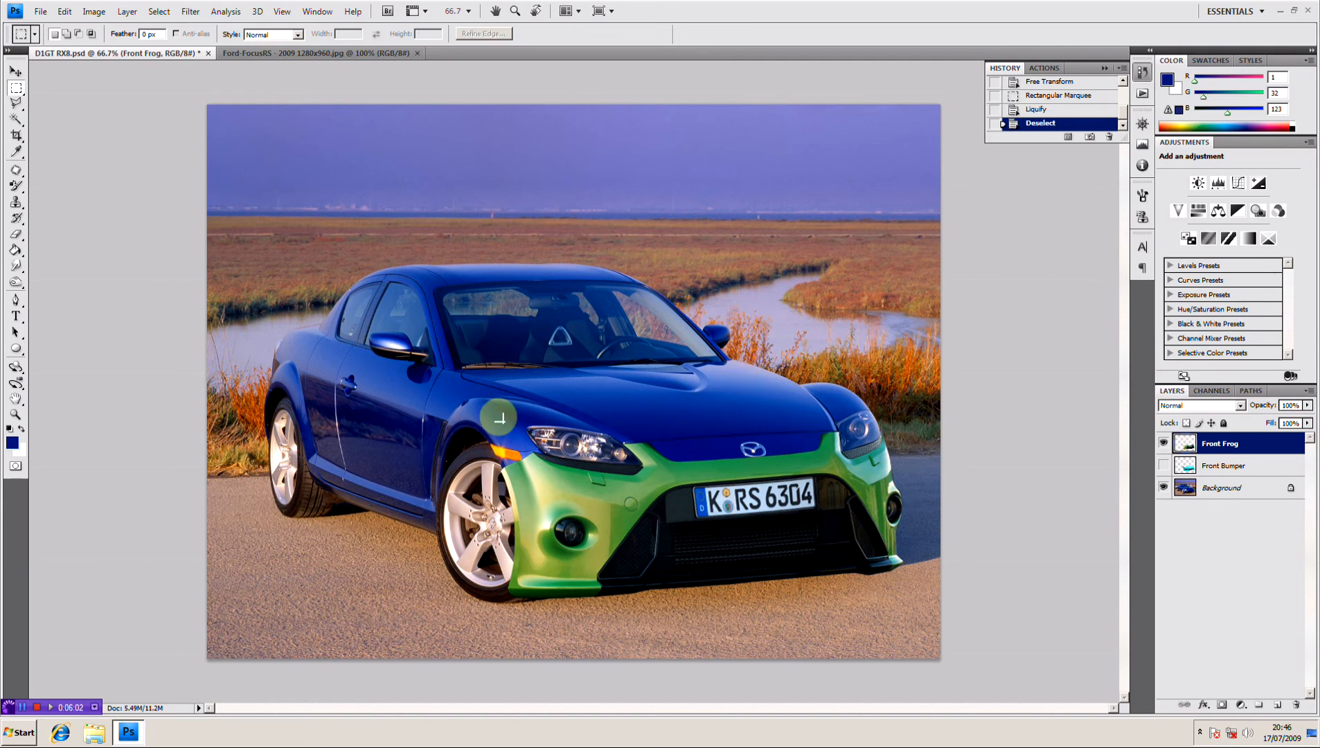
Warp the bumper layer once more at its edge beside the near front wheel and apply the transform.
key("ctrl+plus")
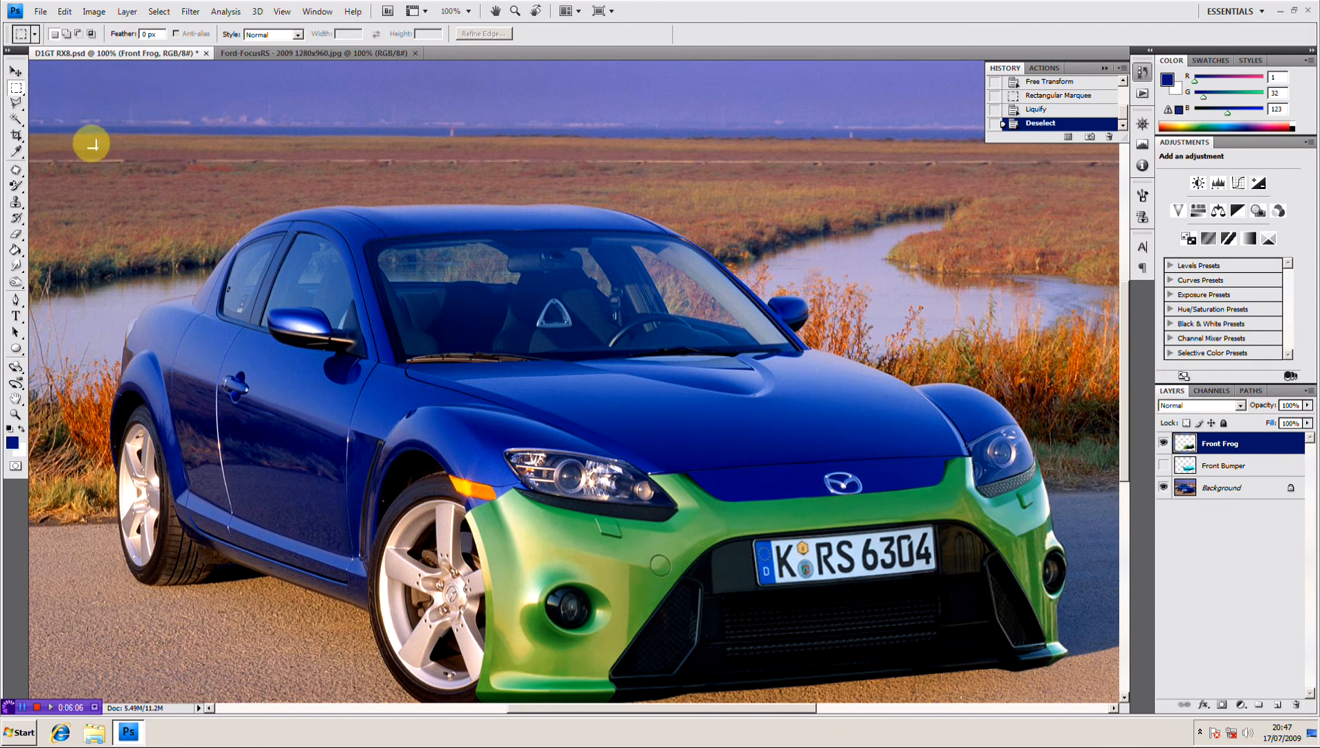
key("ctrl+t")
right_click(547, 537)
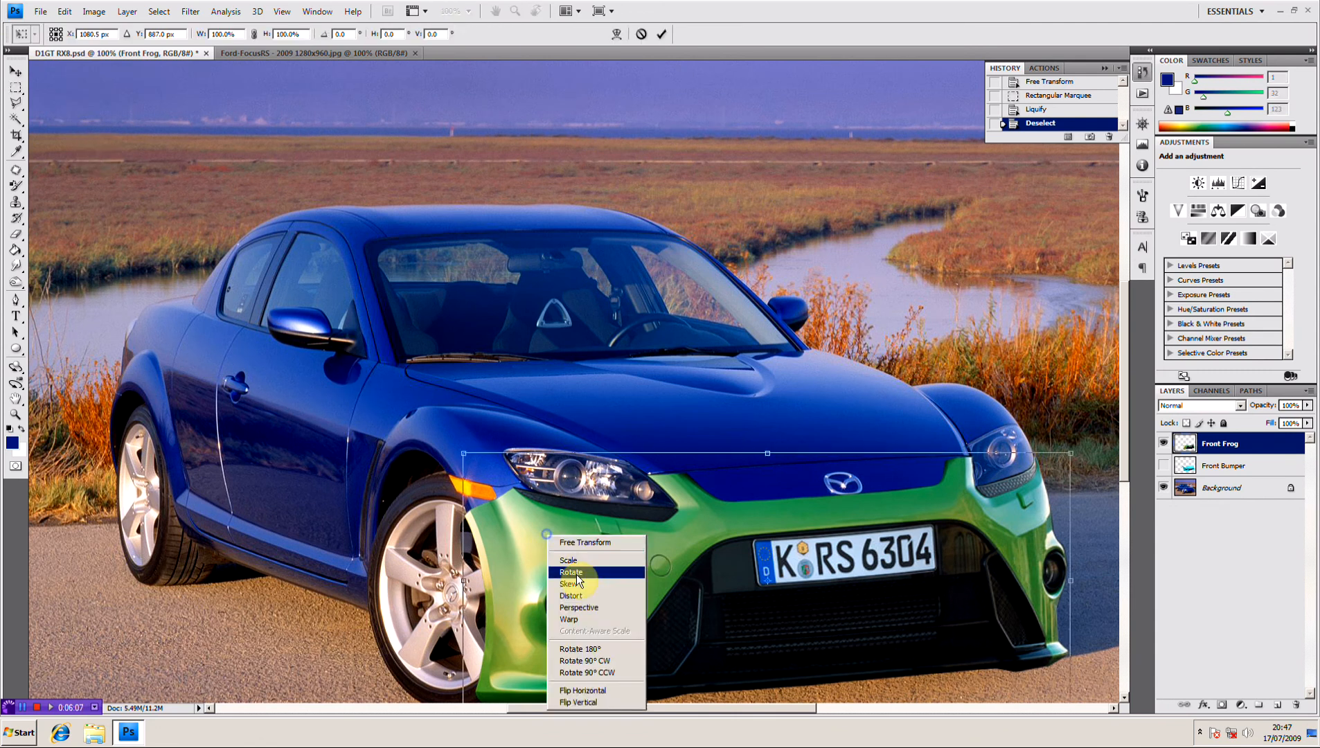
left_click(592, 616)
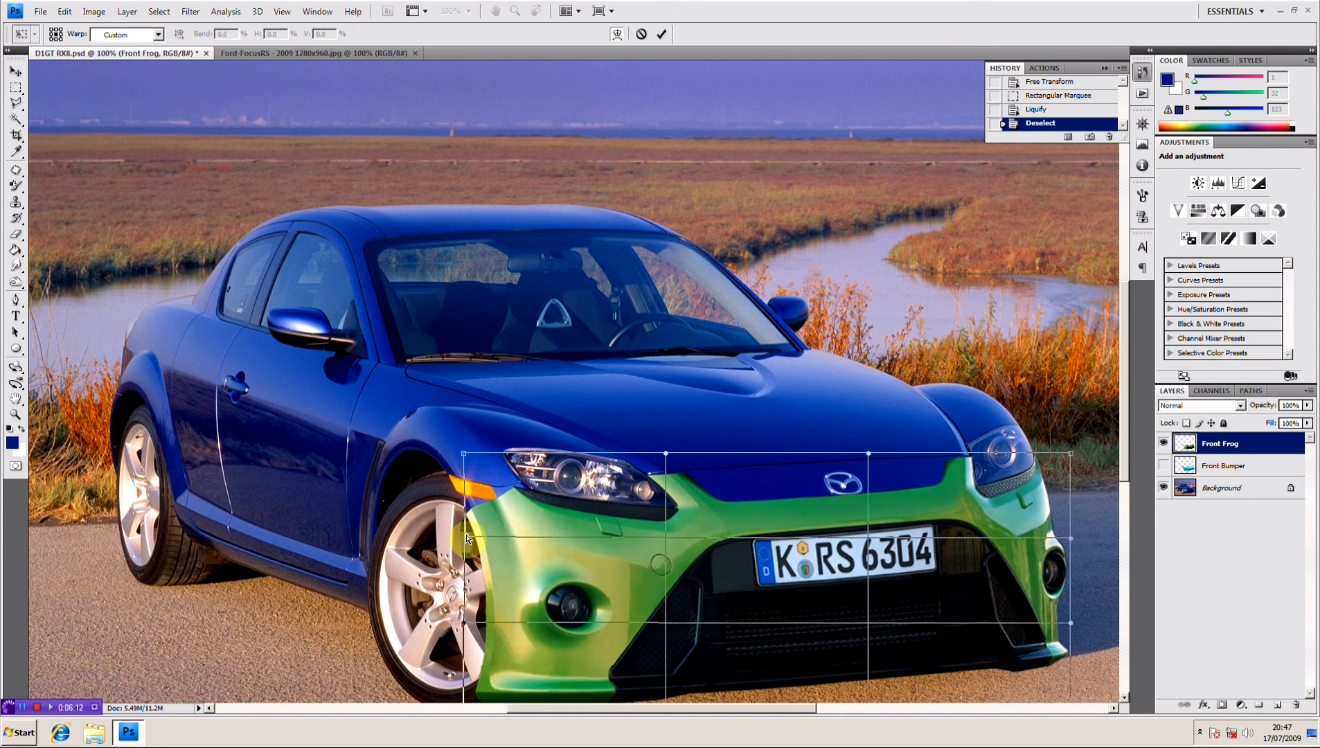
key("Return")
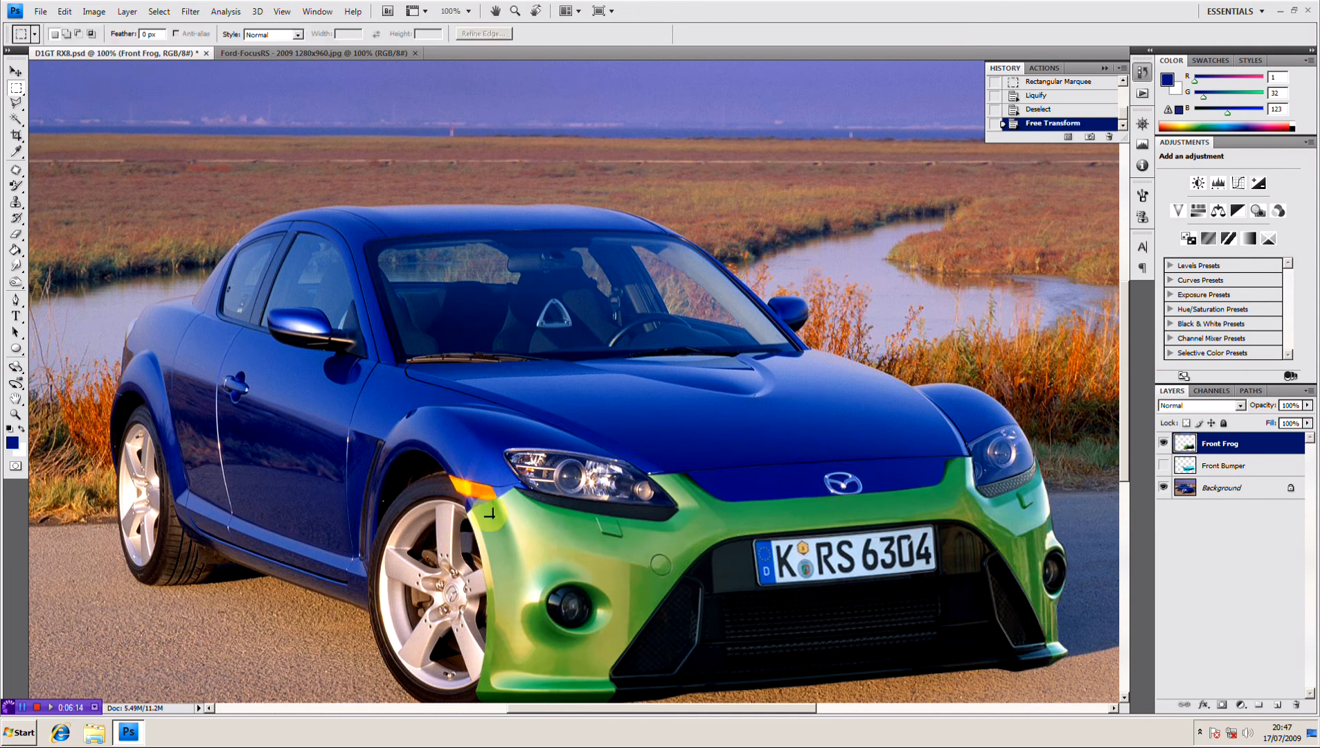
Outline the dark grille opening of the green bumper with a Polygonal Lasso selection along its lower and angled edges.
key("ctrl+minus")
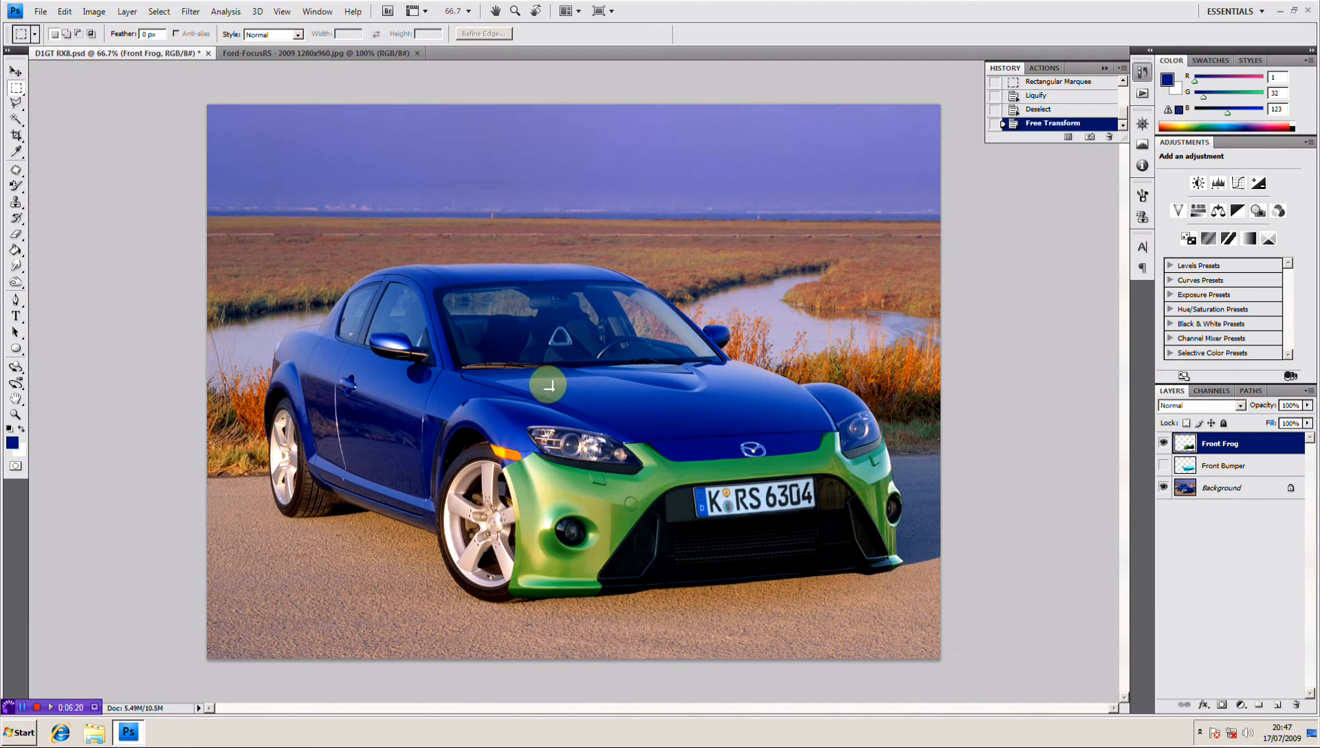
left_click(15, 103)
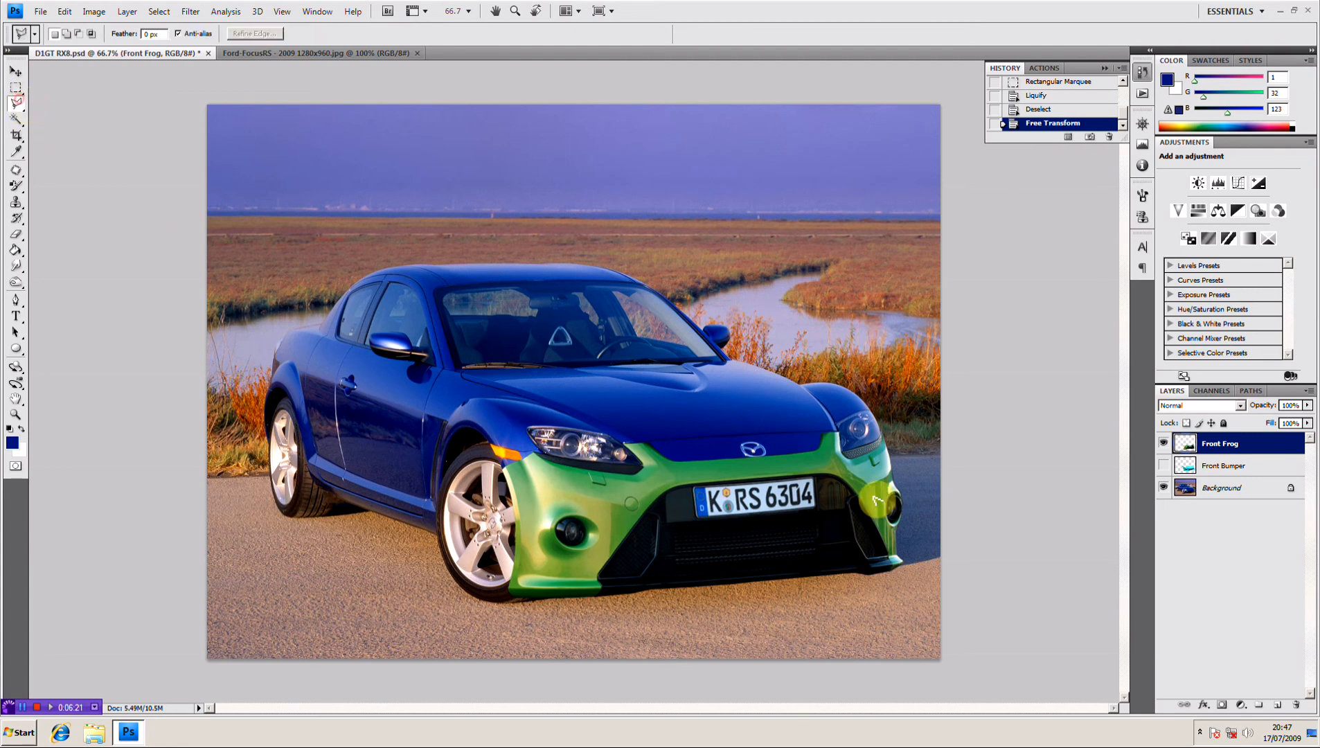
left_click(887, 551)
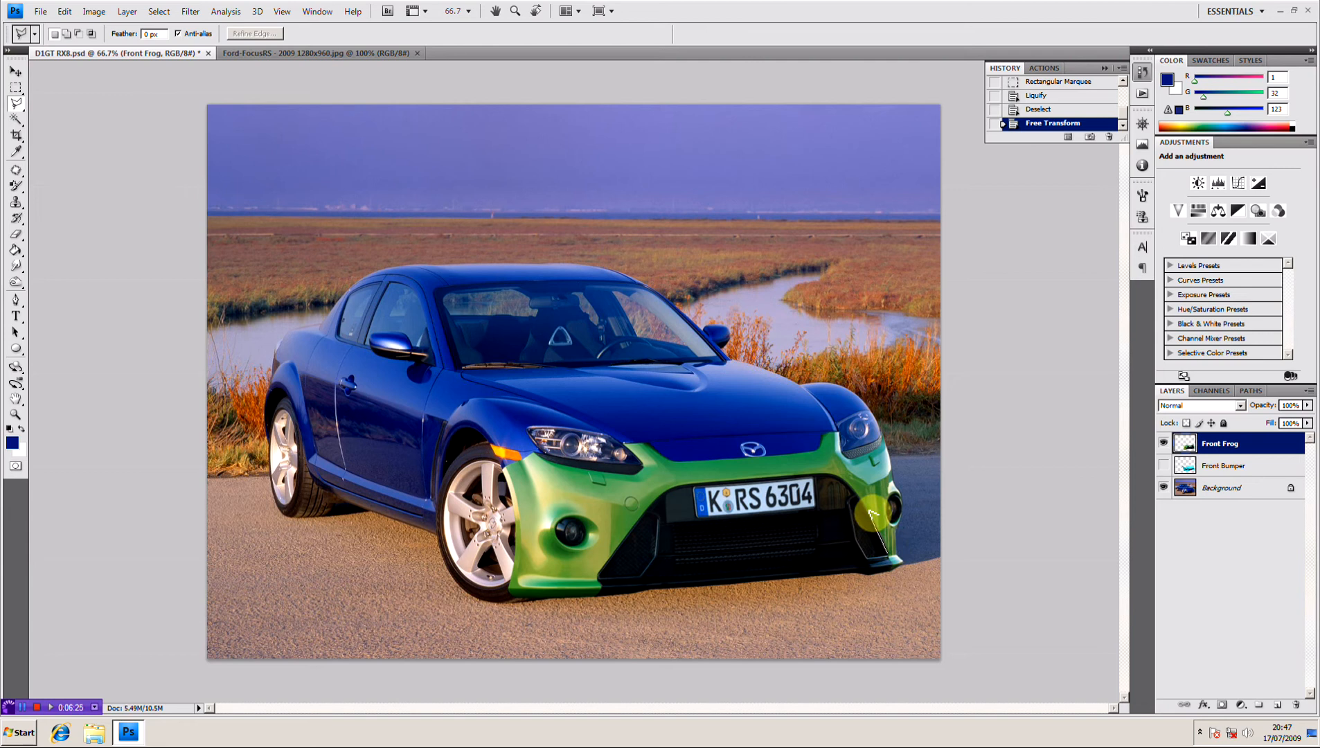
left_click(848, 481)
left_click(827, 475)
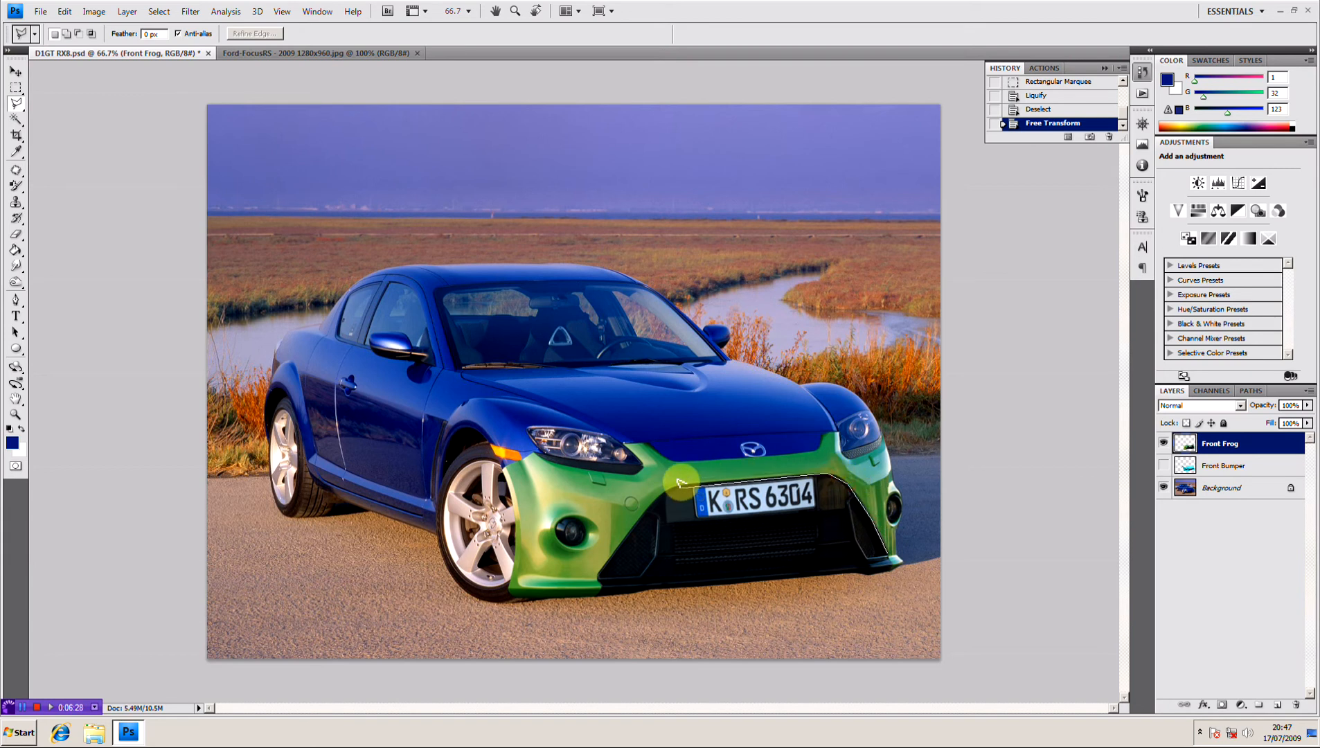
left_click(678, 487)
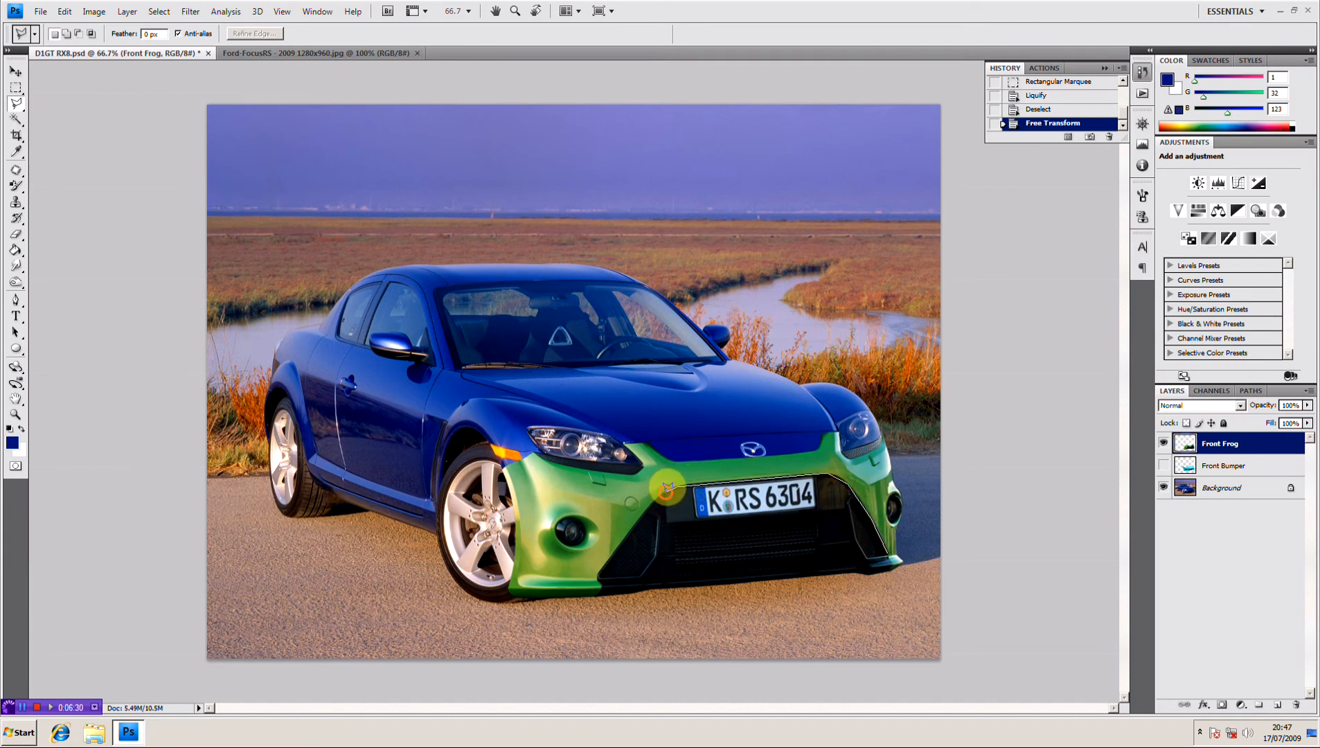
left_click(643, 513)
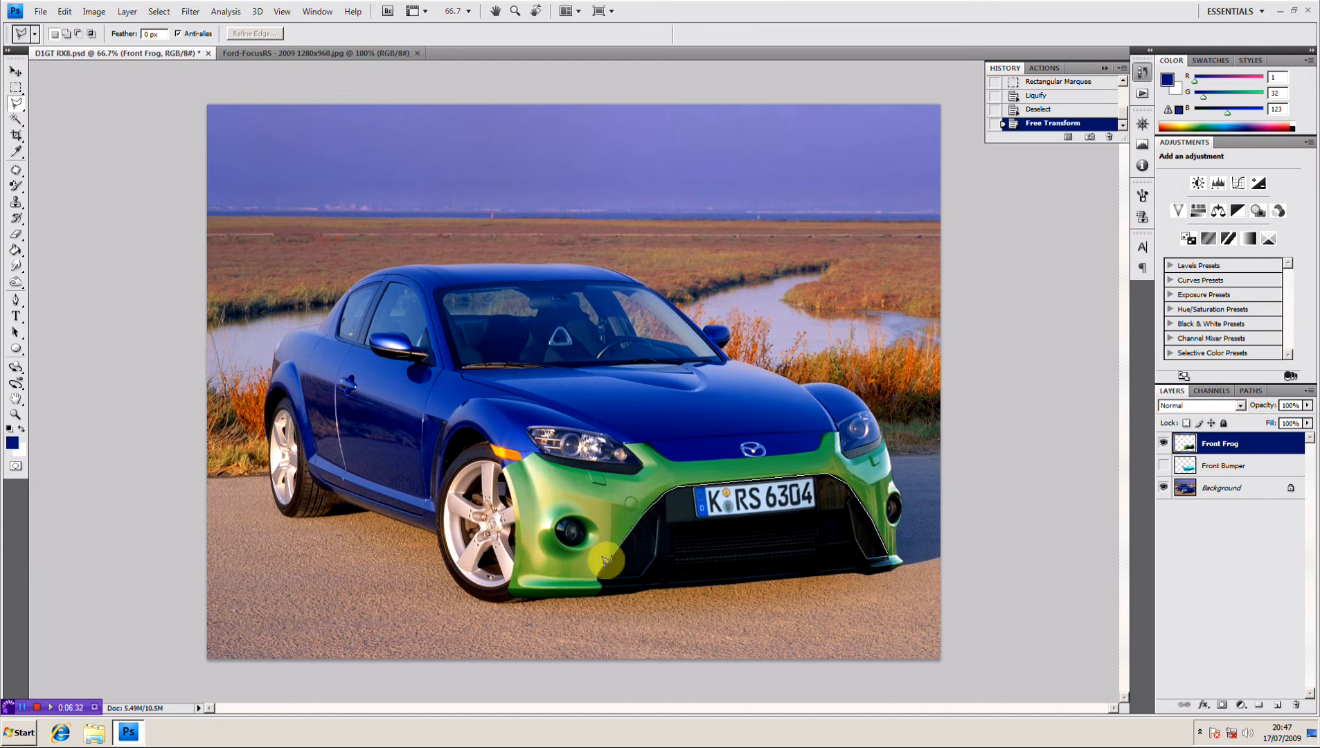
double_click(599, 593)
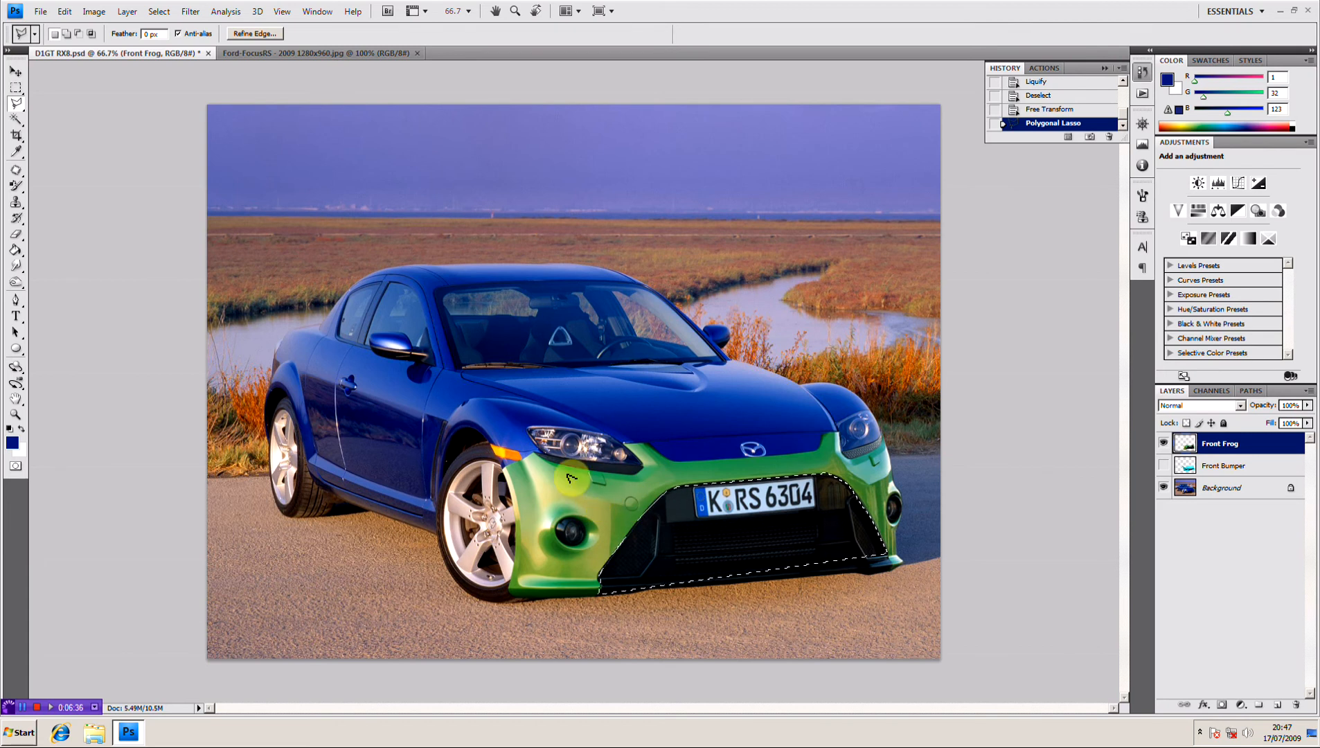
Outline the bumper's near and far fog lamps with the Polygonal Lasso.
left_click(587, 534)
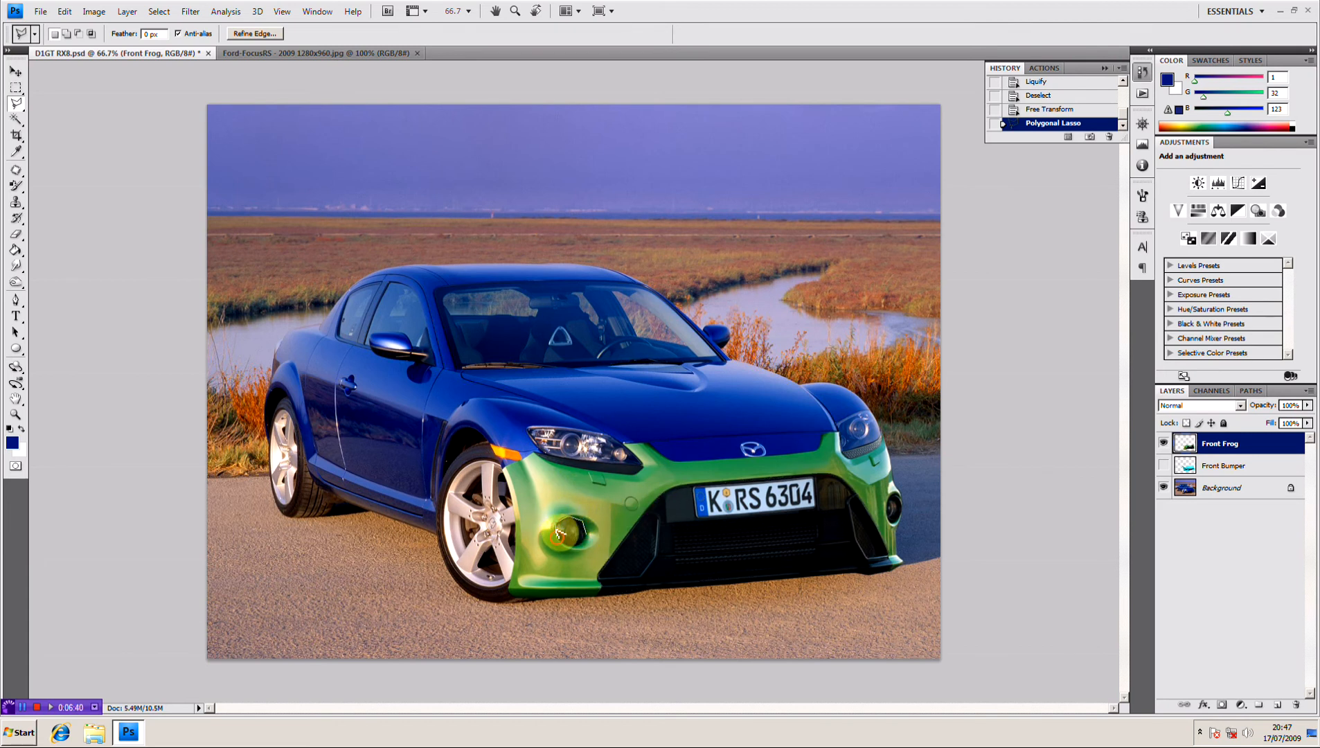
left_click(558, 534)
left_click_drag(566, 538, 586, 539)
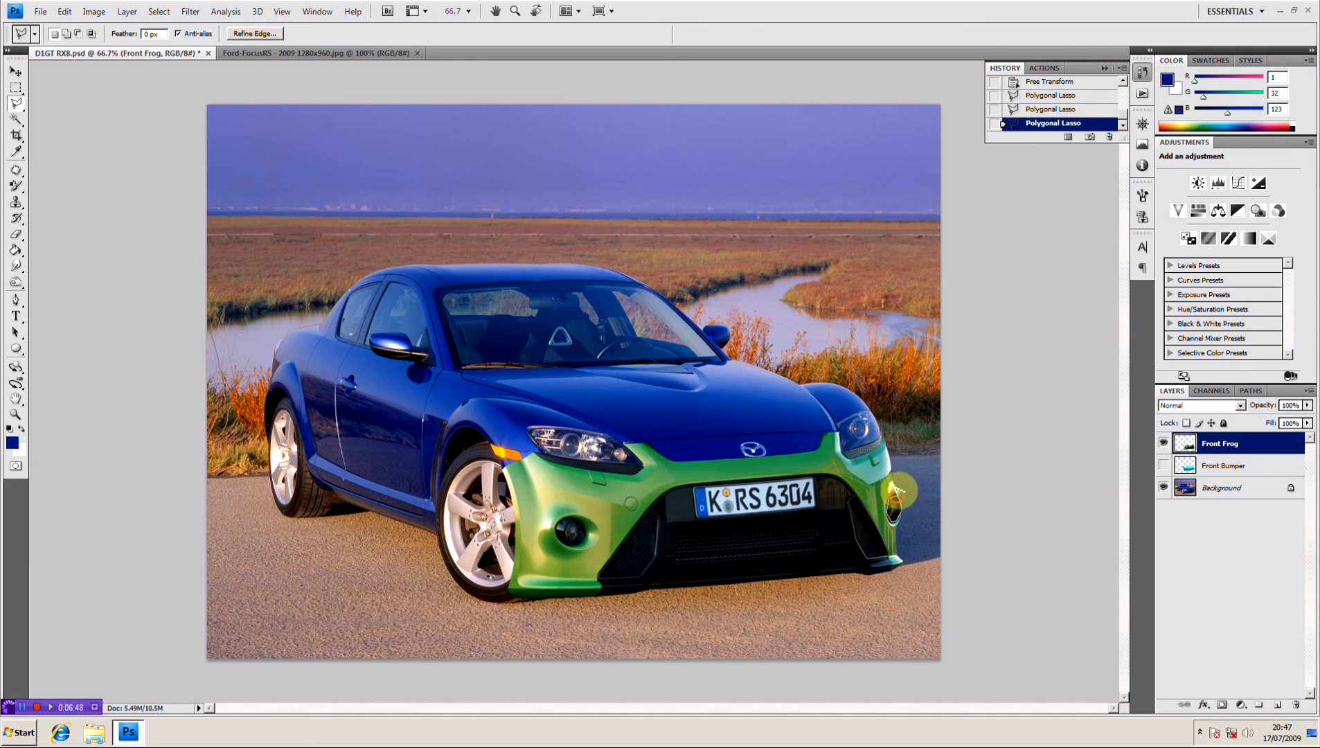
Try to recolour the green bumper below the near headlight using the Color Replacement tool and blue sampled from the car's bodywork.
left_click(18, 188)
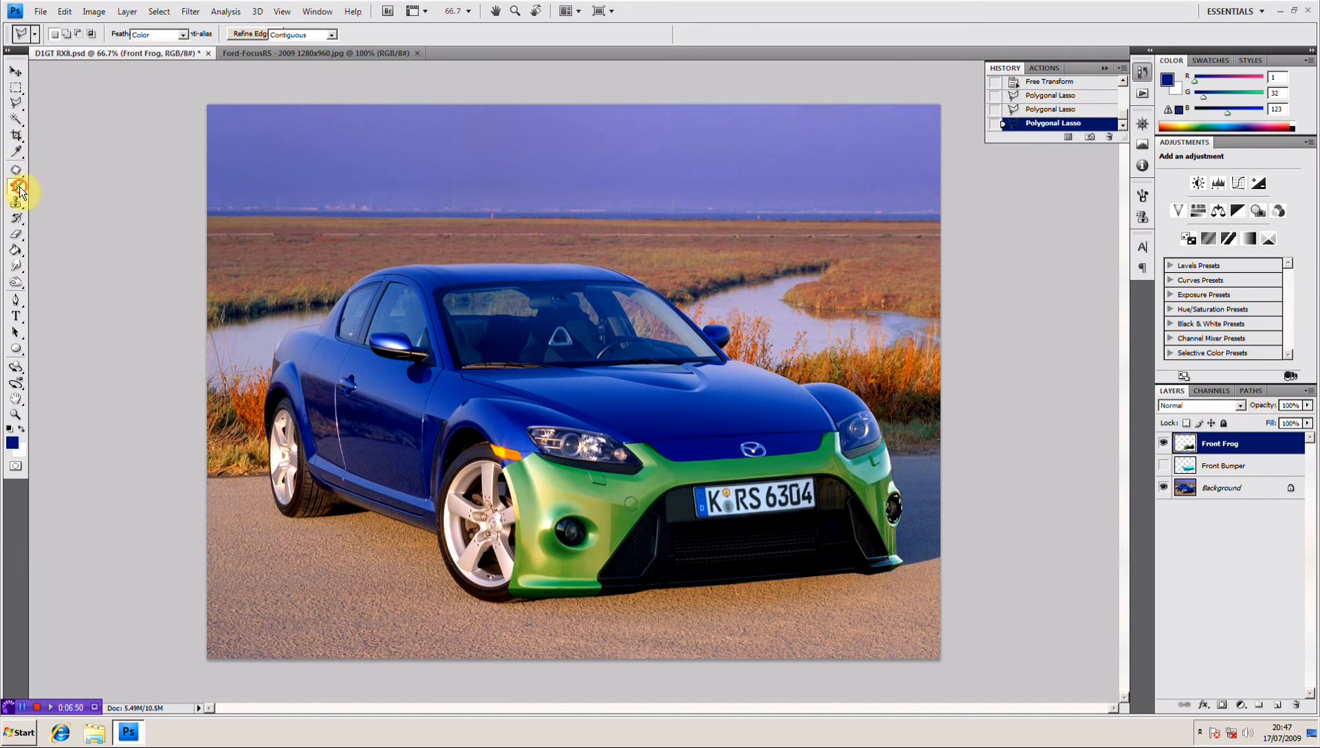
left_click(79, 212)
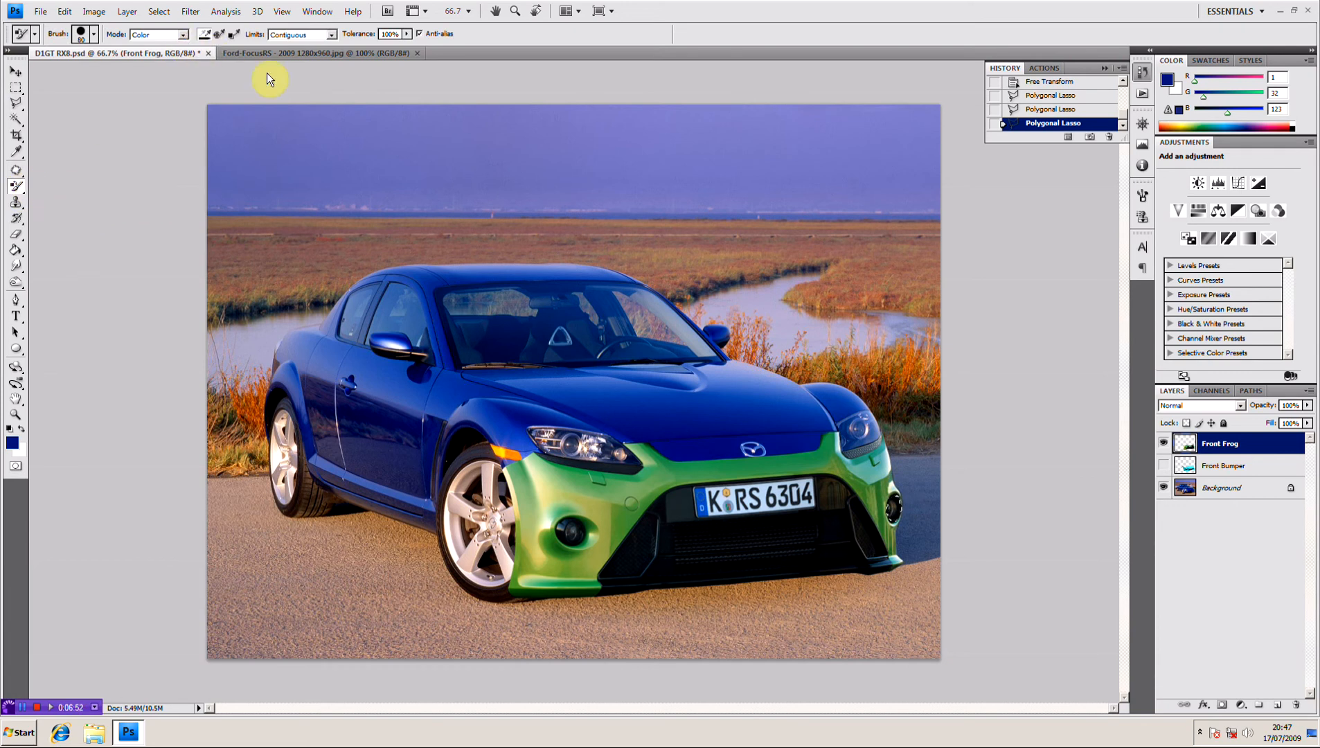
key("super")
key("super")
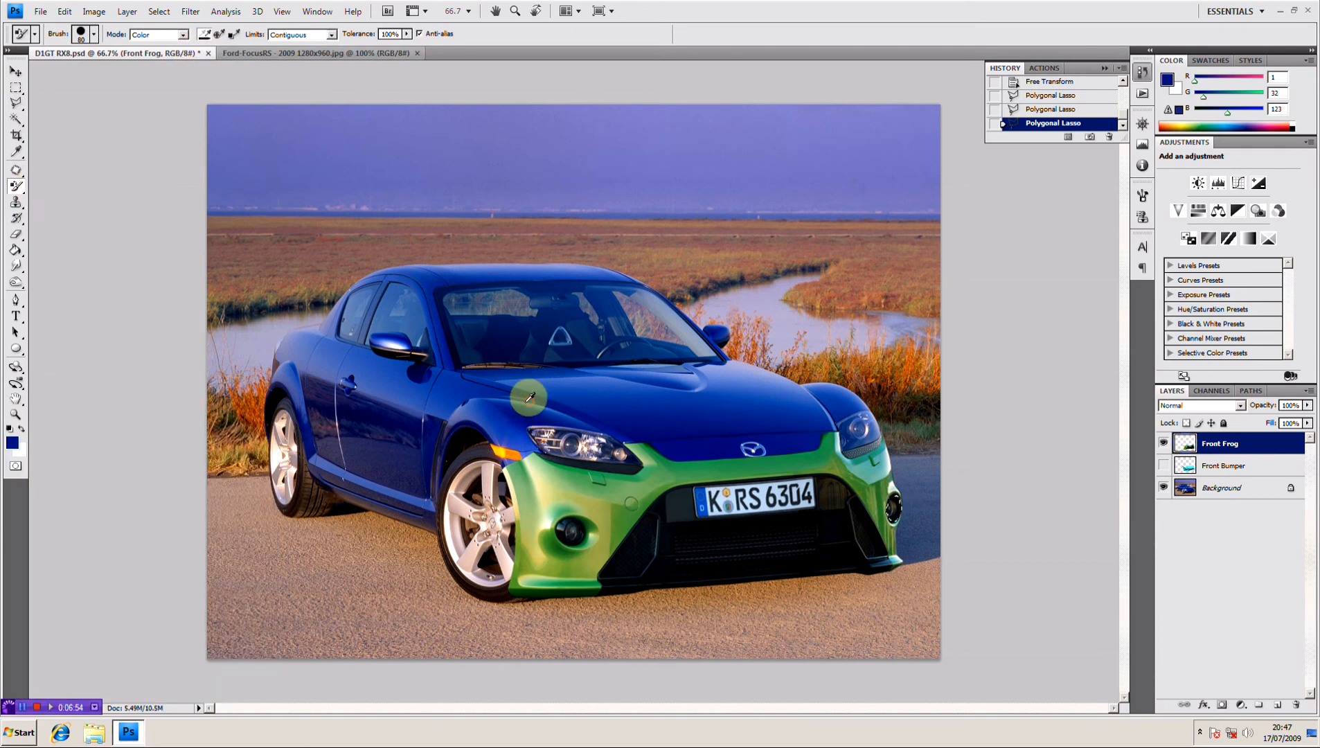
left_click(546, 418, "alt")
left_click_drag(564, 492, 579, 485)
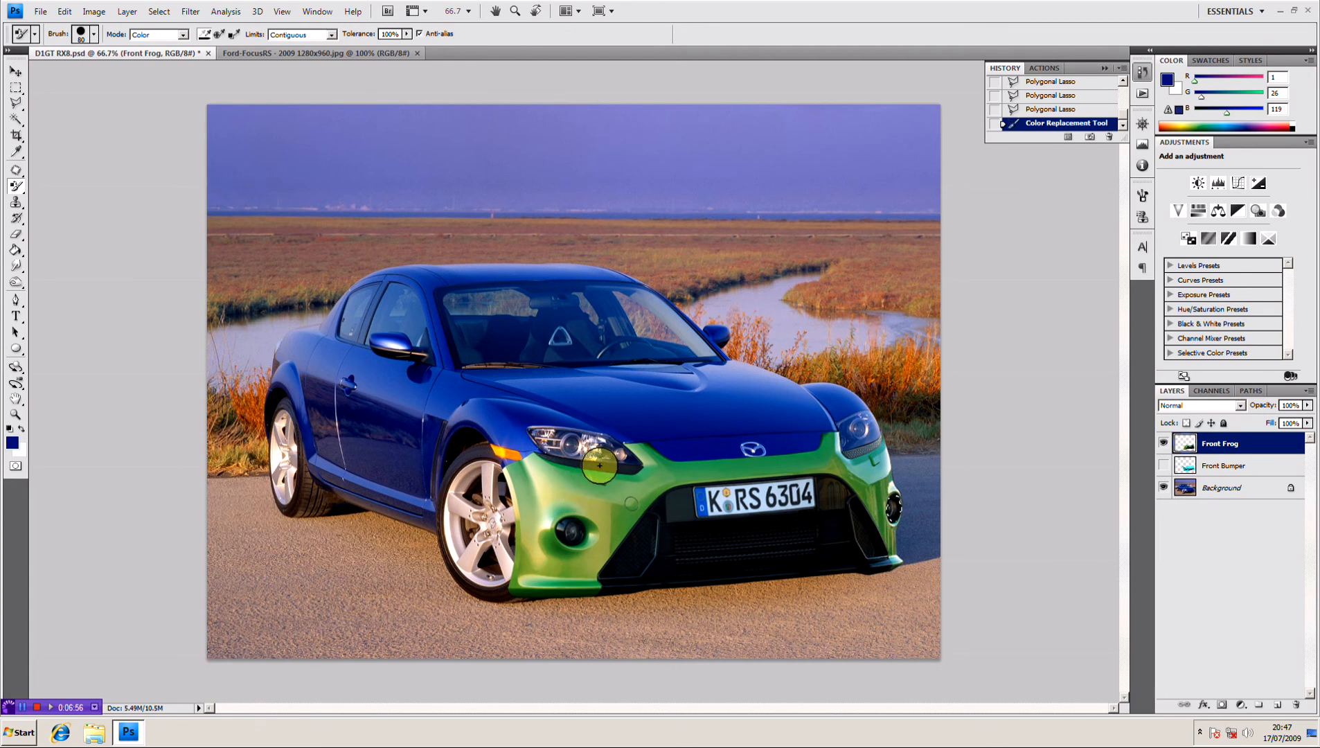
left_click(535, 411, "alt")
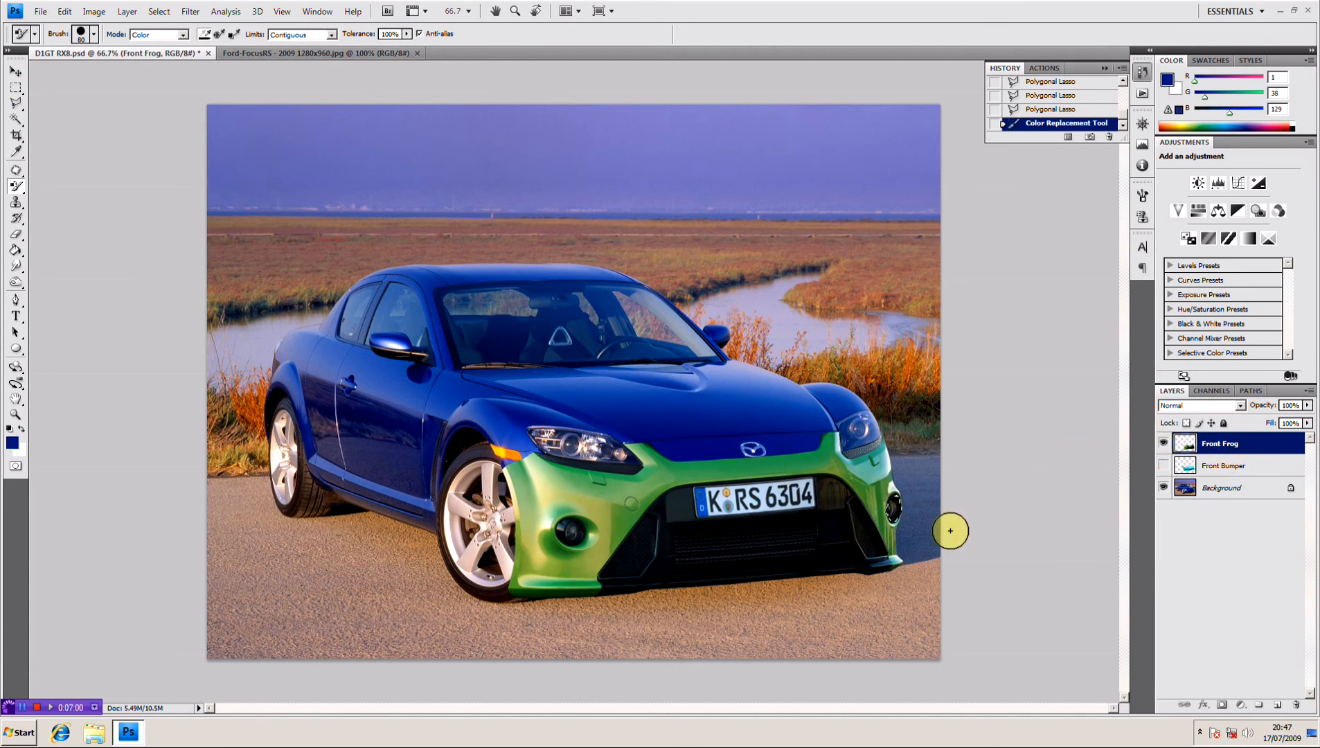
Add the grille opening and near fog lamp to the far fog lamp selection using the Polygonal Lasso, and invert the selection.
left_click(16, 104)
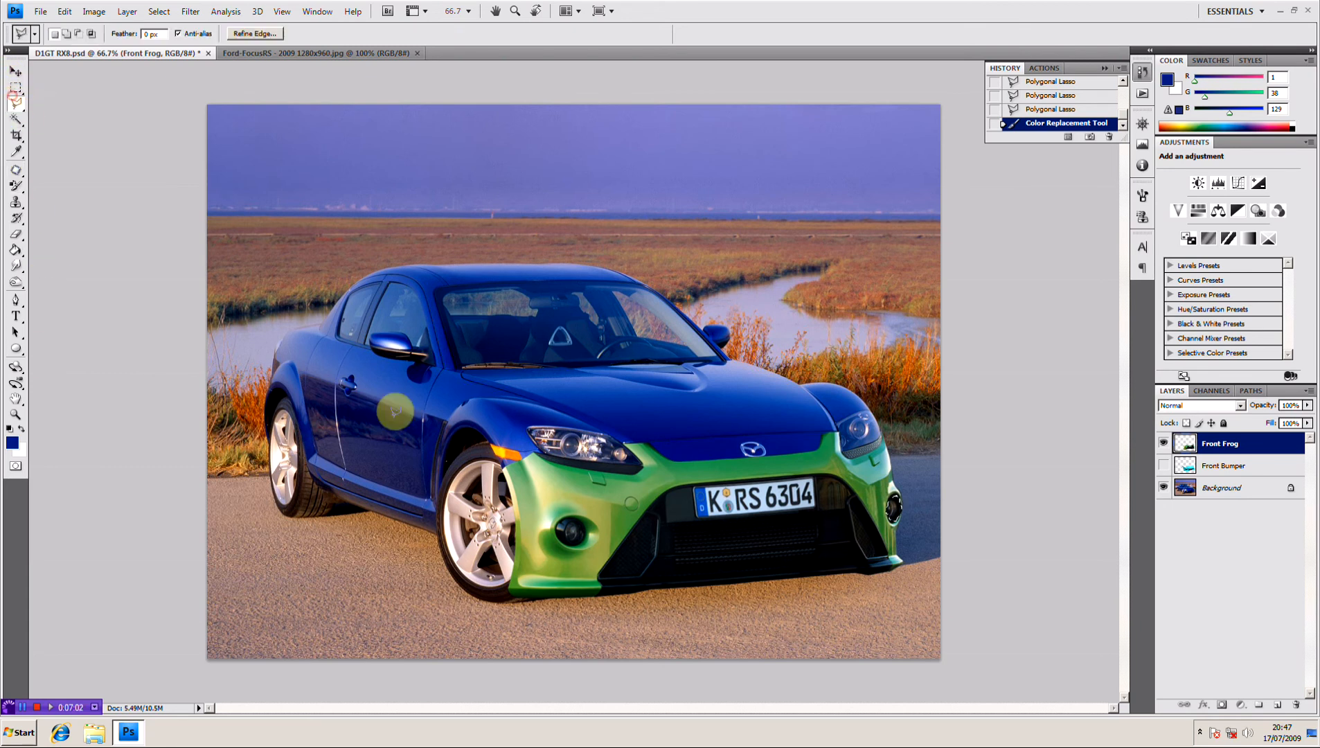
left_click(886, 546)
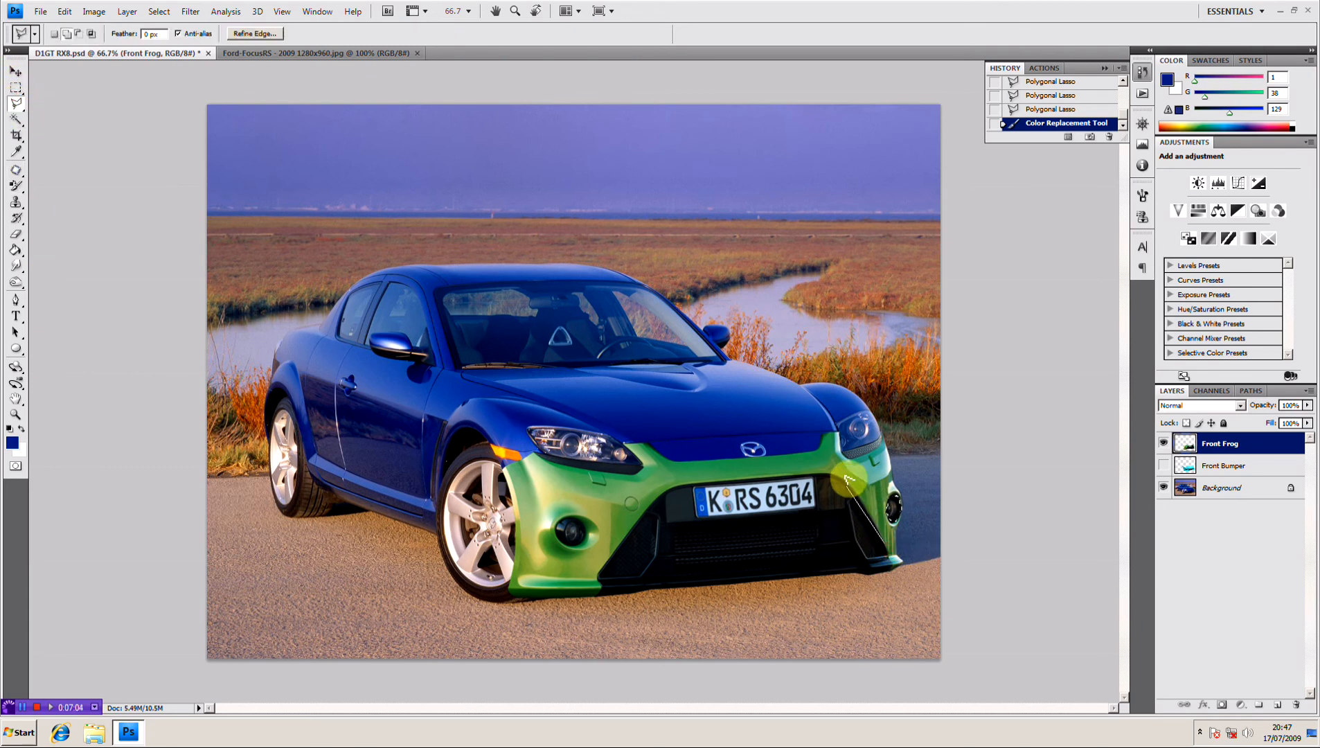
left_click(824, 475)
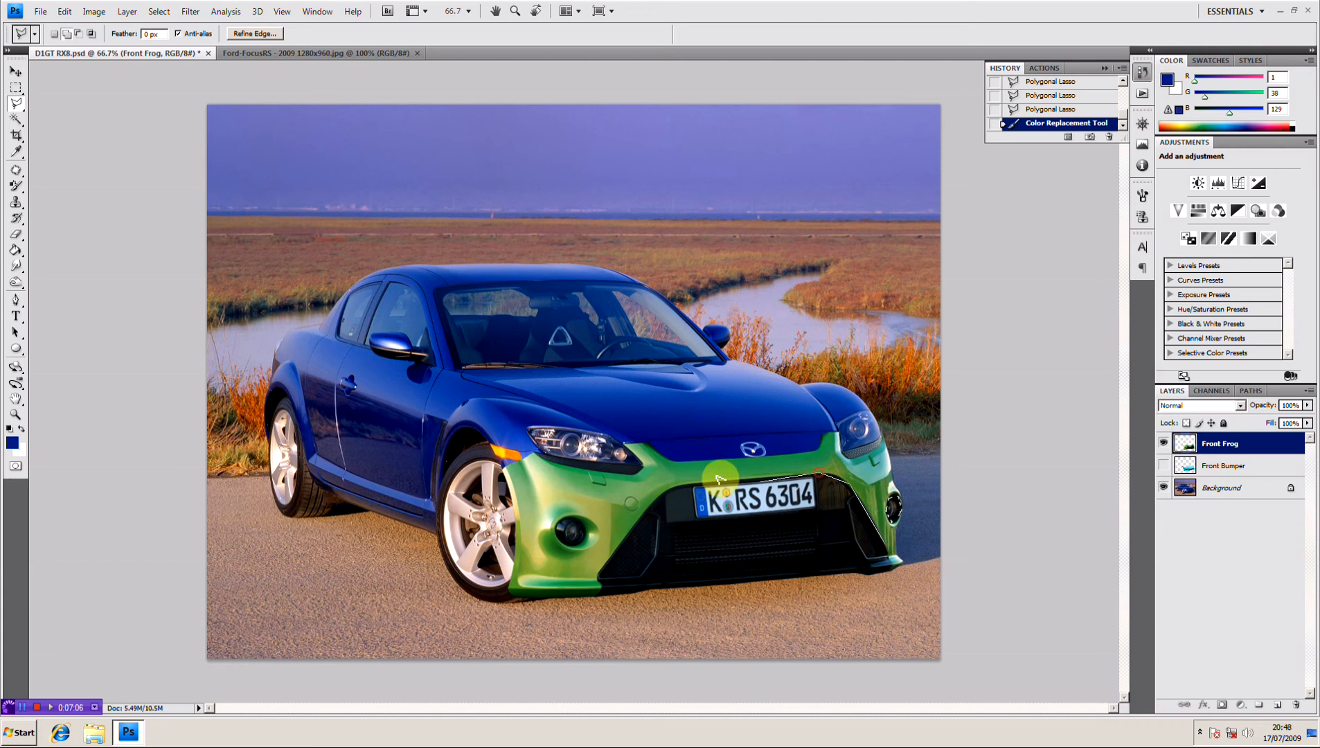
left_click(662, 495)
left_click(624, 537)
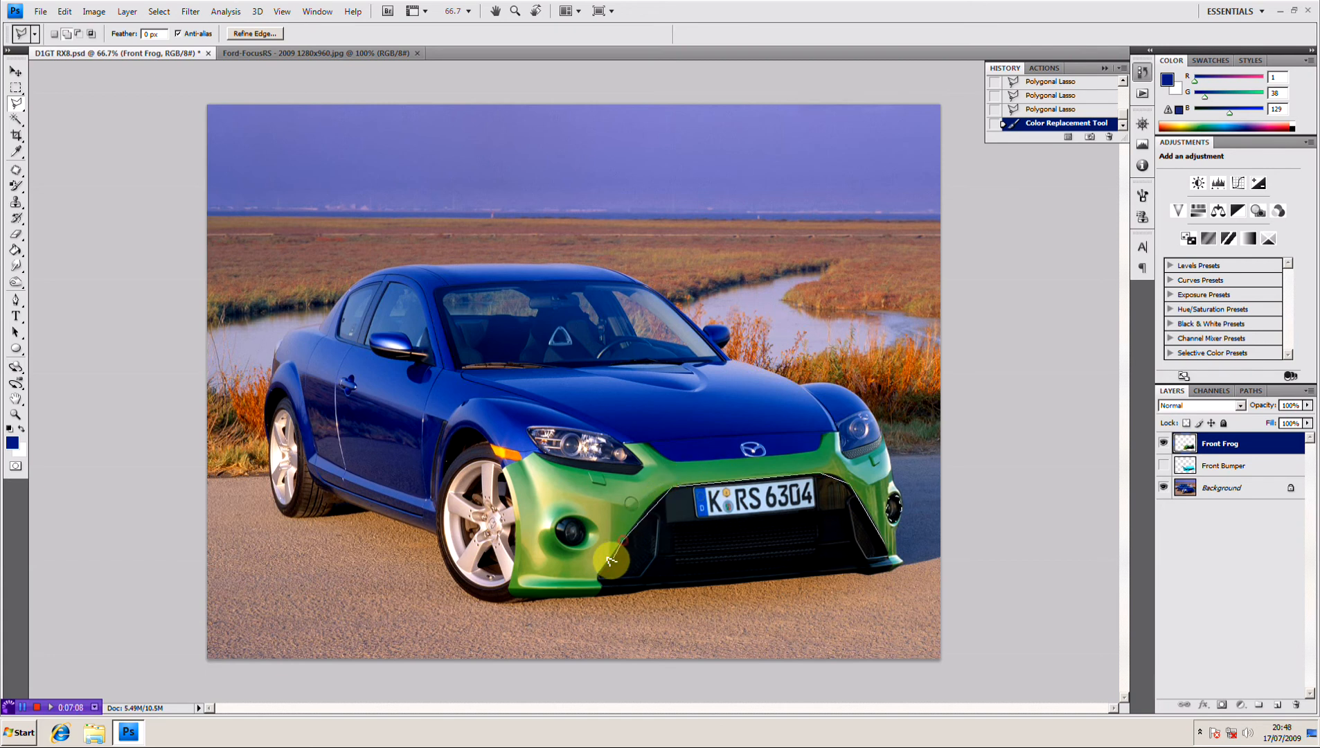
left_click(600, 593)
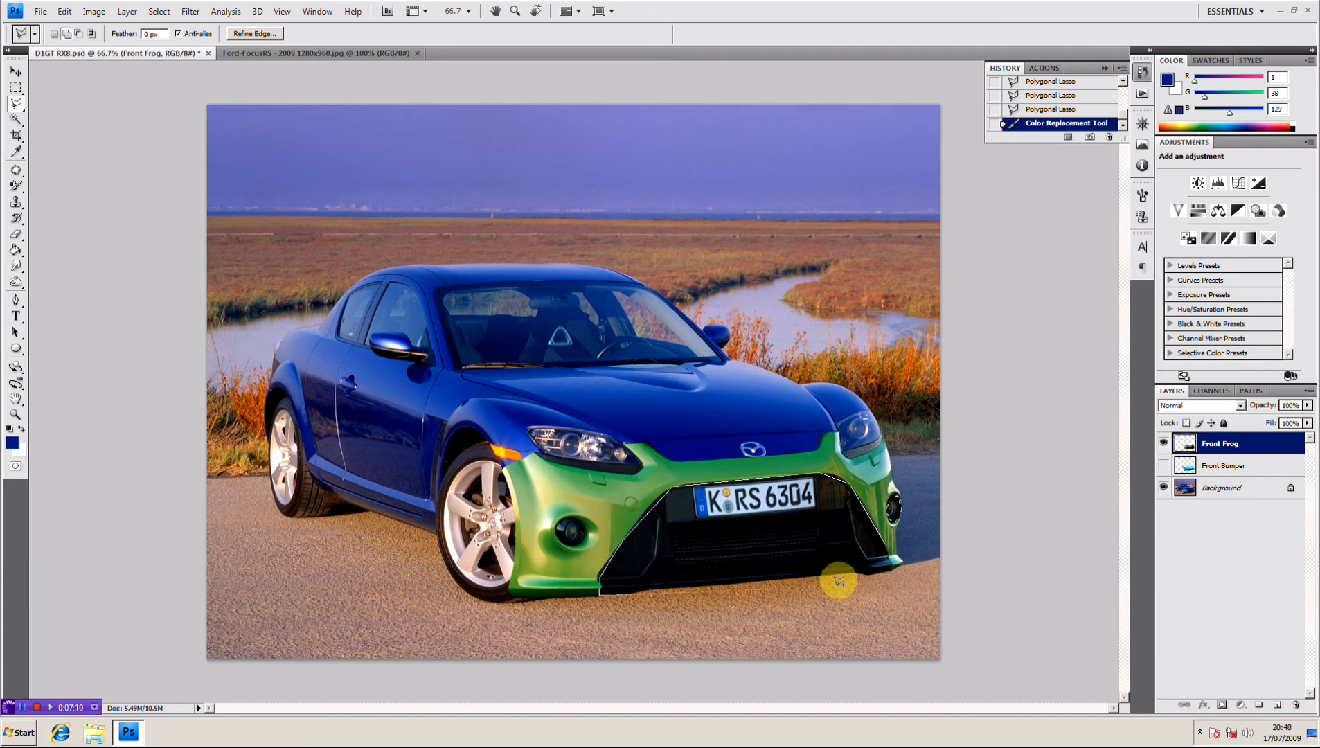
left_click(887, 544)
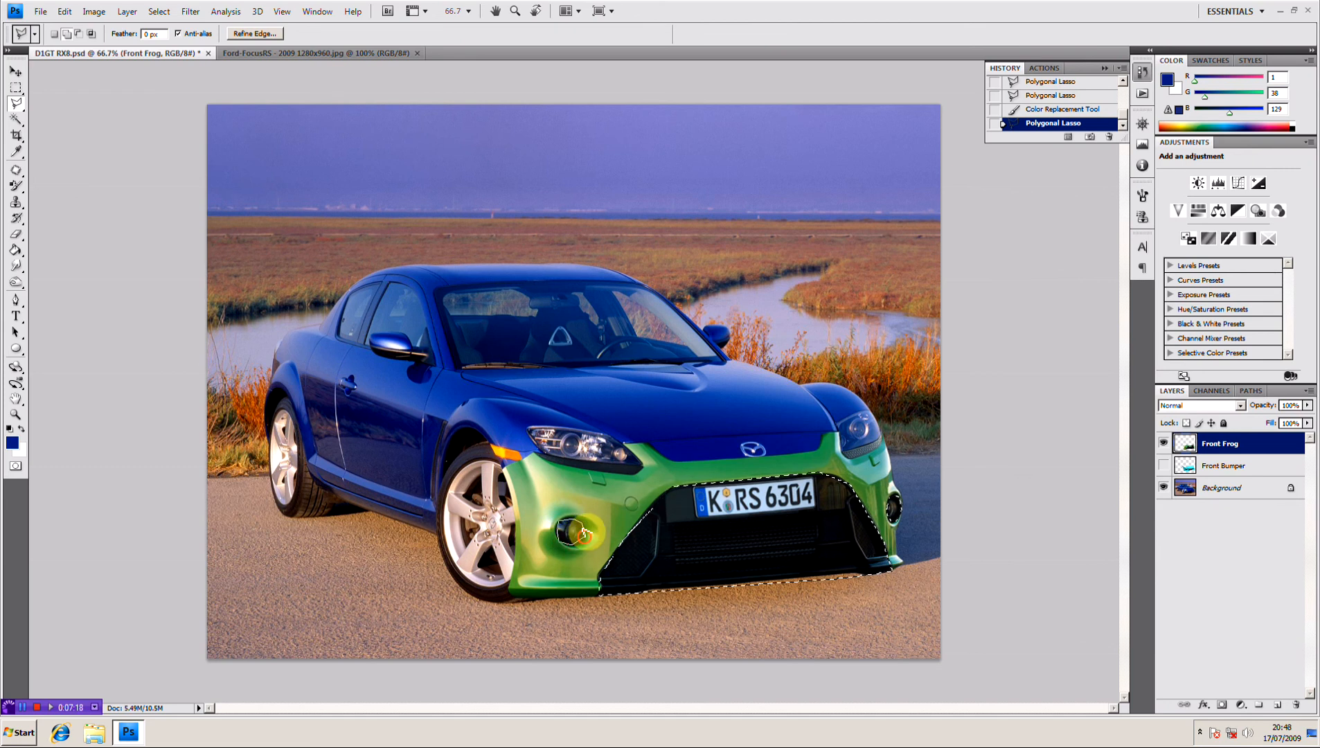
right_click(751, 523)
left_click(808, 329)
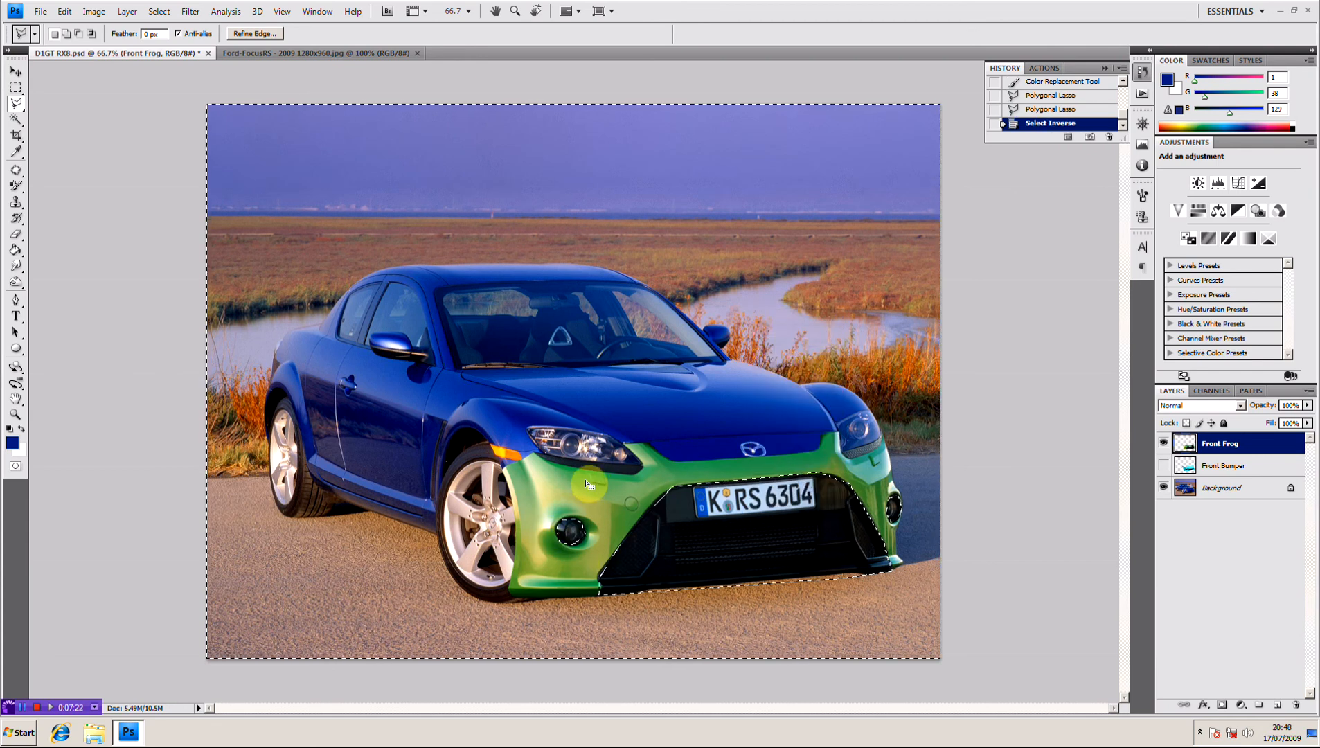
Paint all the green bumper areas with the Color Replacement tool at size 80, using blue sampled from the car's bodywork.
left_click(16, 186)
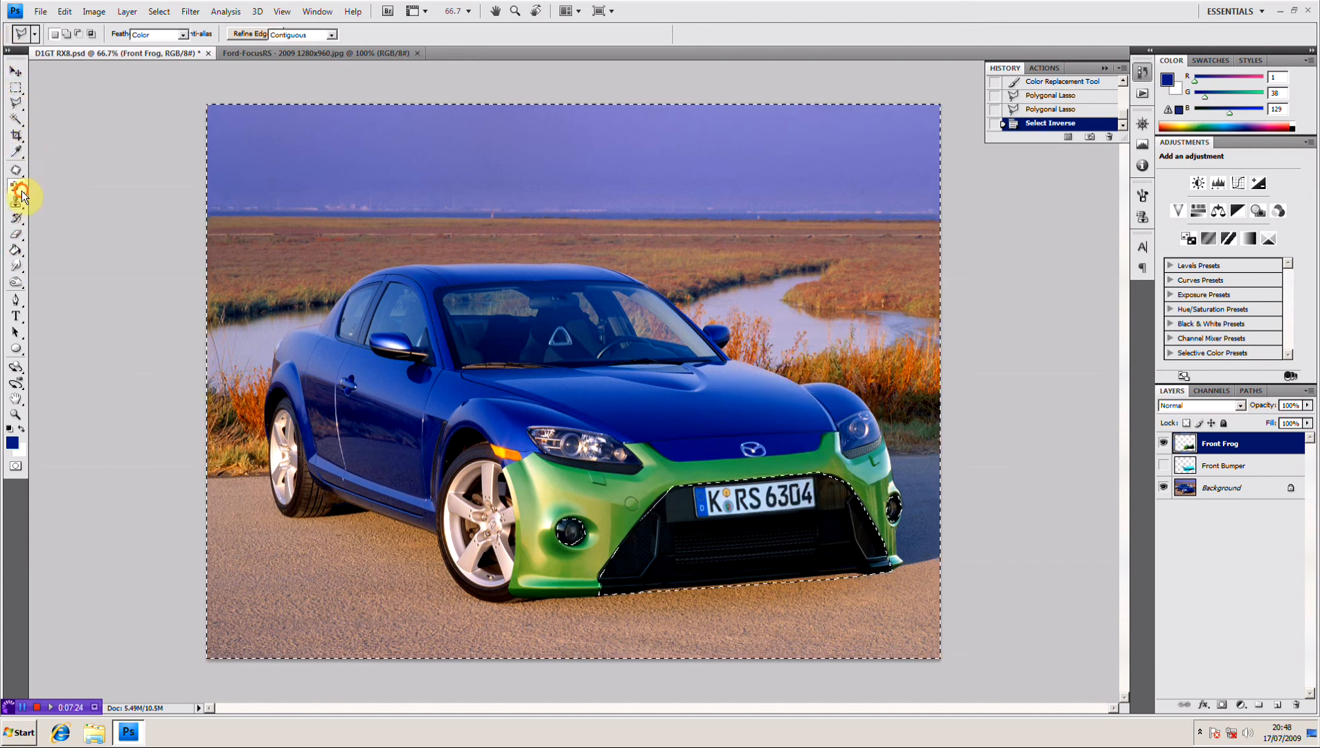
left_click(70, 213)
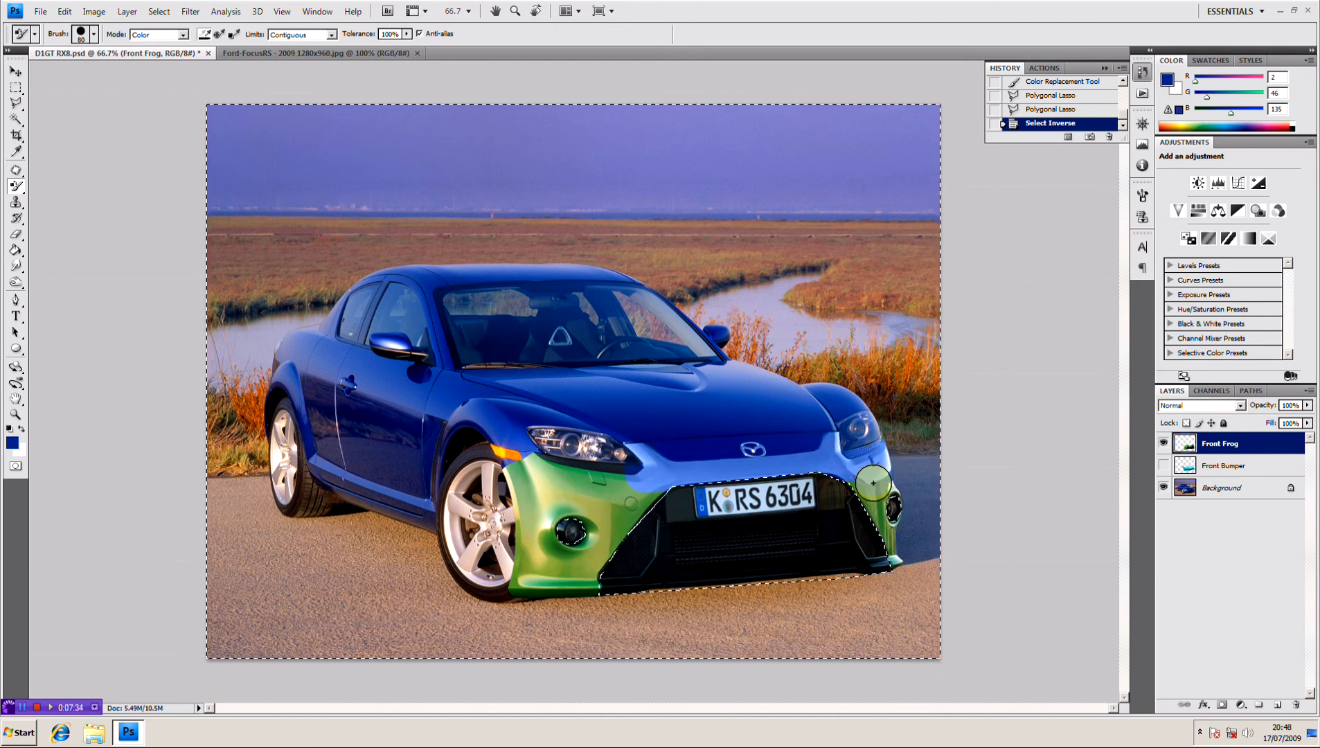
left_click_drag(889, 518, 892, 540)
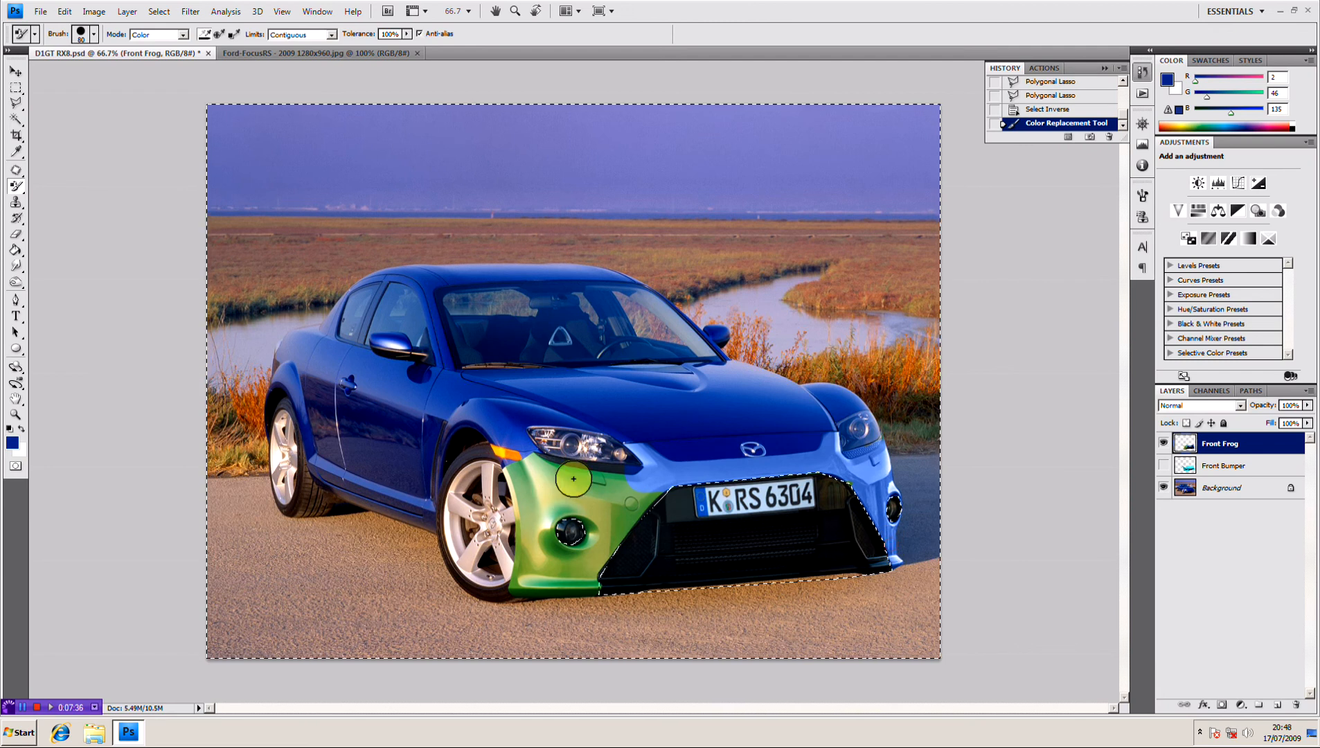
mouse_move(613, 505)
left_mouse_down()
mouse_move(594, 538)
mouse_move(587, 586)
mouse_move(558, 588)
mouse_move(589, 575)
mouse_move(527, 572)
mouse_move(508, 601)
mouse_move(545, 532)
mouse_move(533, 475)
mouse_move(515, 464)
mouse_move(530, 565)
mouse_move(572, 553)
mouse_move(556, 501)
mouse_move(615, 488)
mouse_move(575, 491)
mouse_move(539, 518)
left_mouse_up()
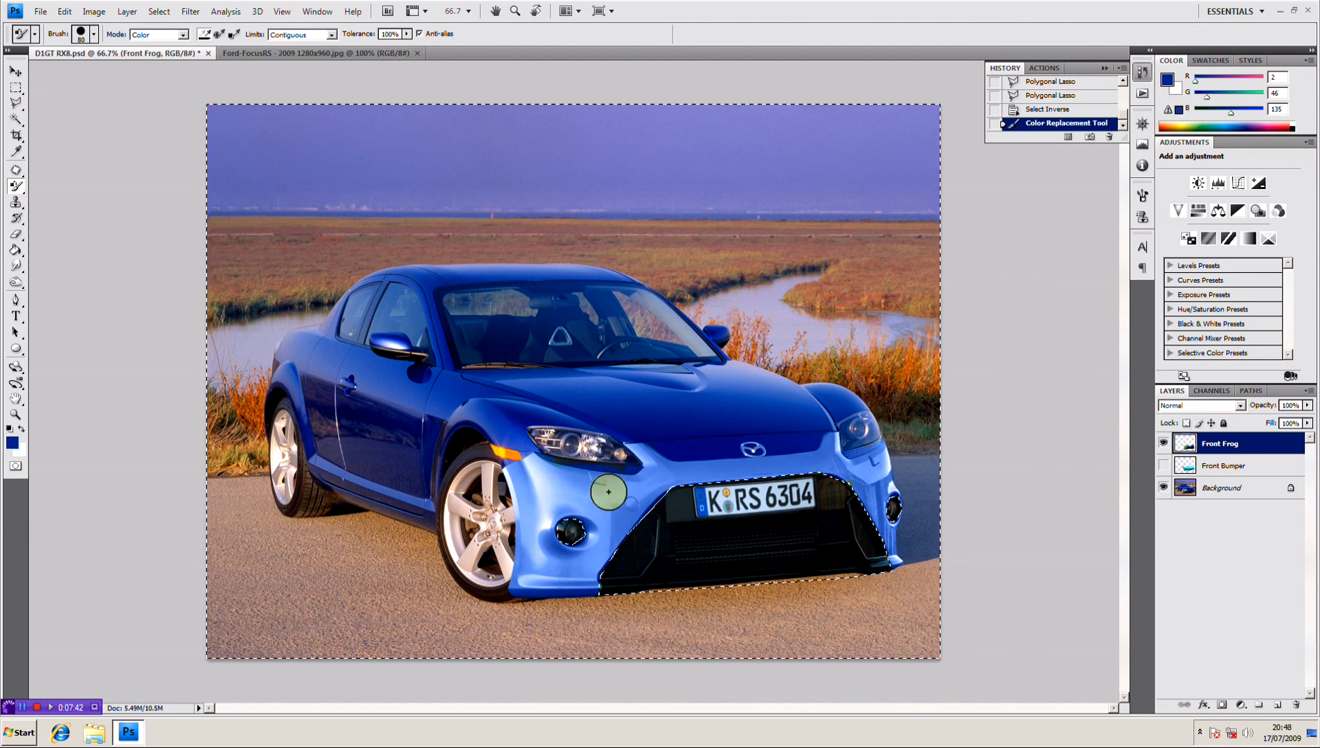
mouse_move(609, 491)
left_mouse_down()
mouse_move(556, 485)
mouse_move(568, 489)
left_mouse_up()
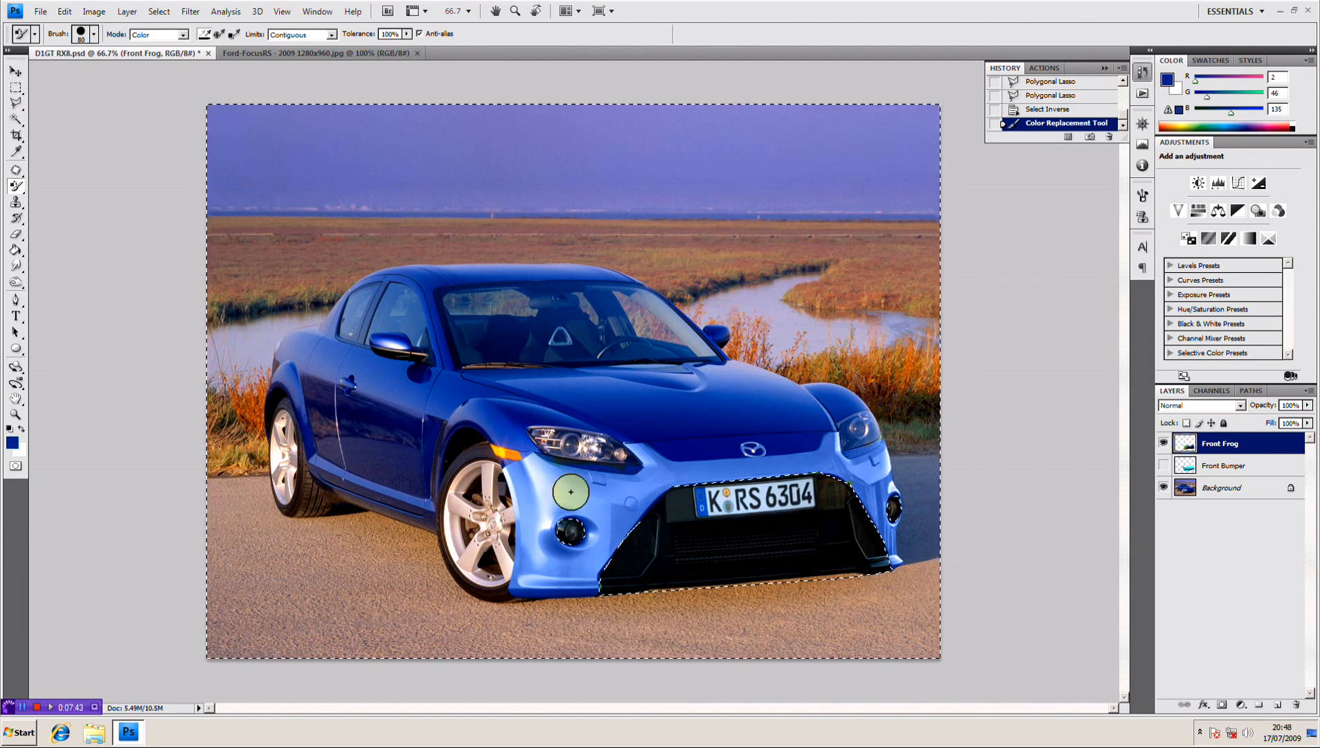
Apply Hue/Saturation to the bumper with a positive hue shift, saturation about +44 and lightness about -26, and deselect.
left_click(108, 17)
mouse_move(128, 45)
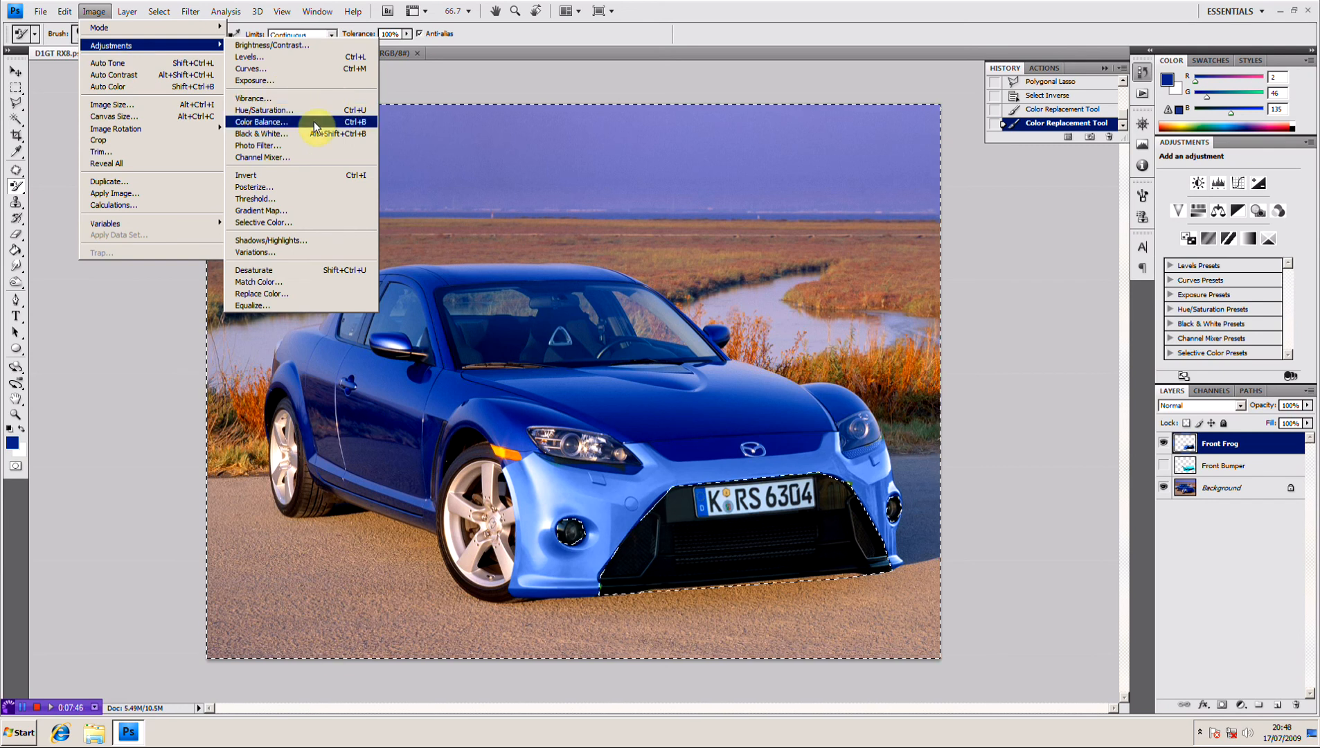
left_click(316, 111)
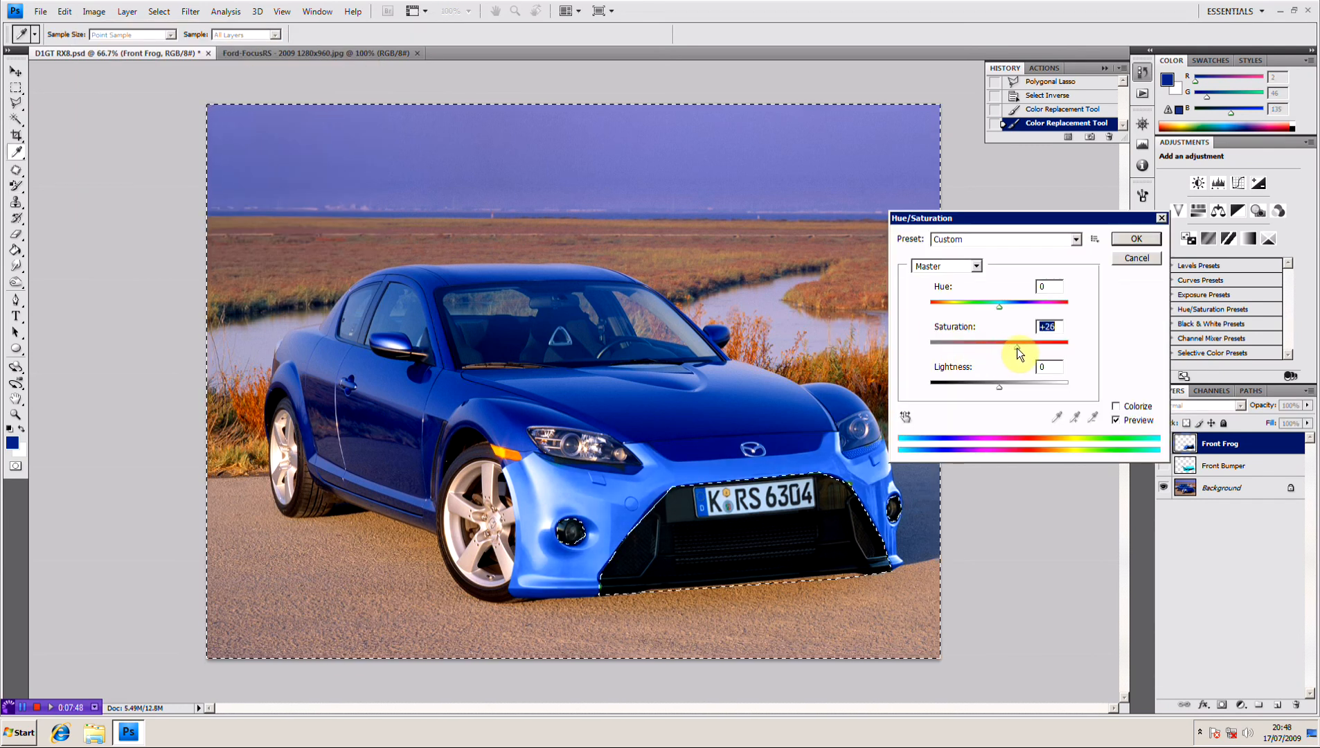
left_click_drag(1036, 351, 1017, 311)
left_click_drag(1000, 386, 982, 384)
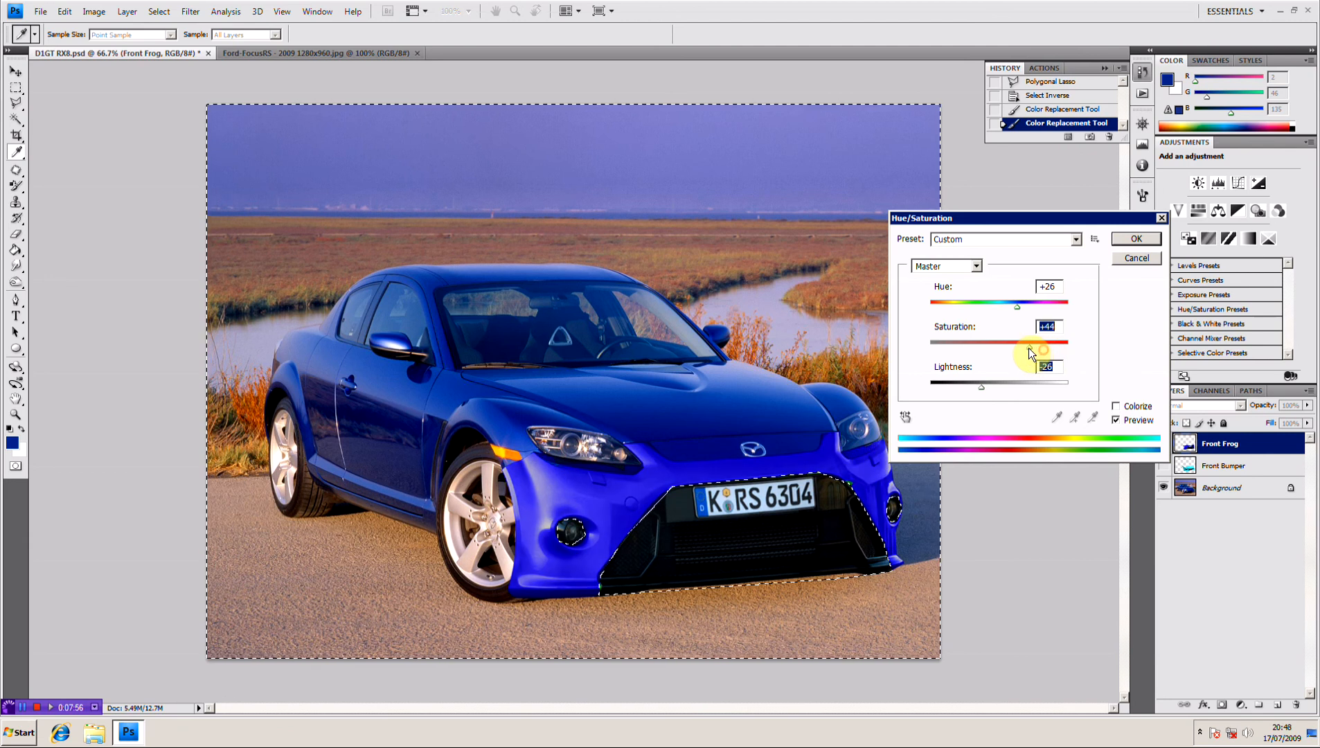
left_click_drag(1018, 310, 1010, 306)
left_click(1136, 239)
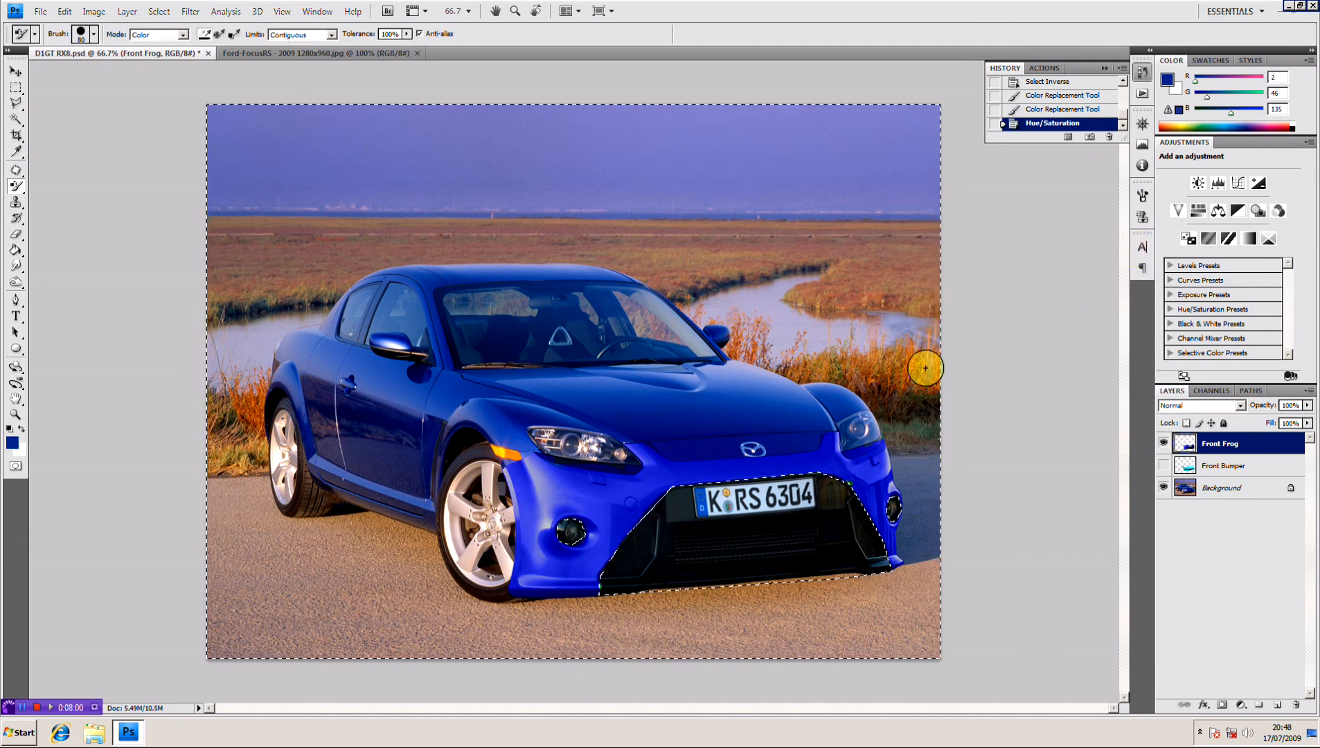
key("ctrl+d")
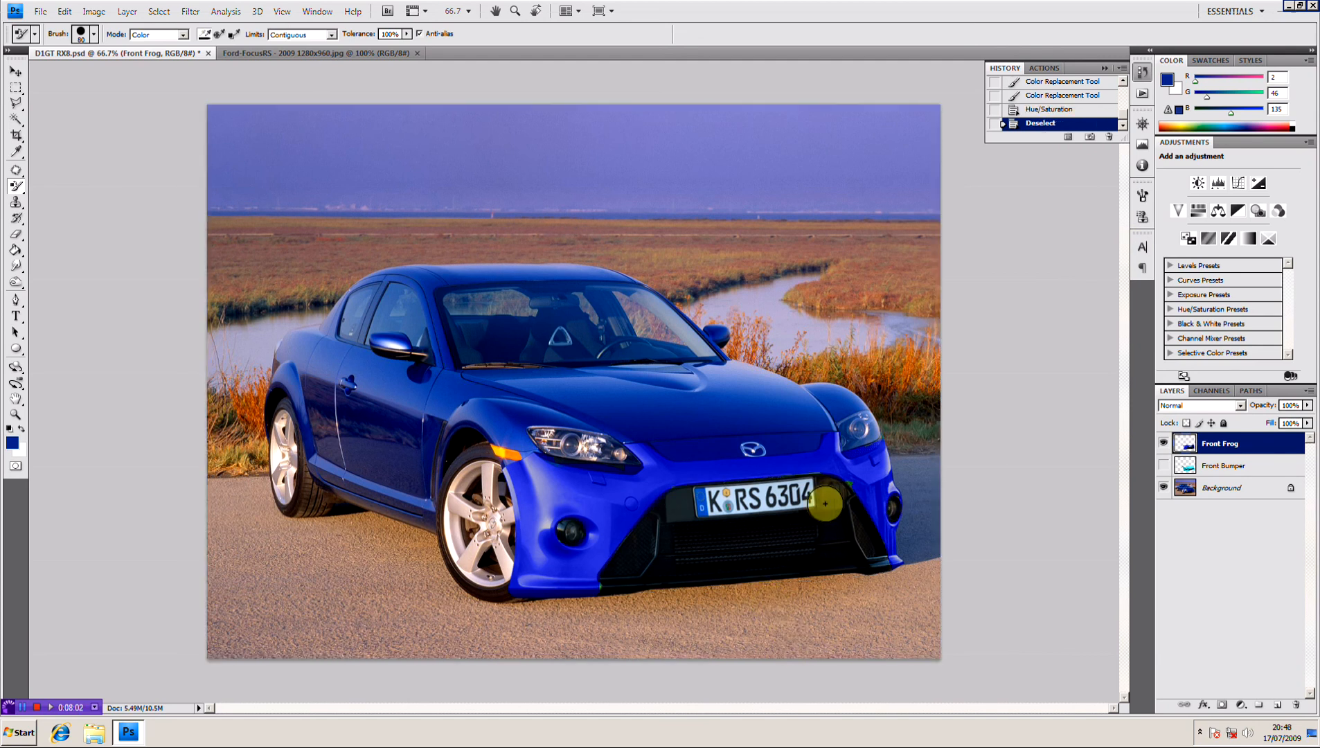
Smudge the bumper's upper corner over the orange indicator and along the near wheel arch with a size 50 brush at 30% strength.
left_click(16, 266)
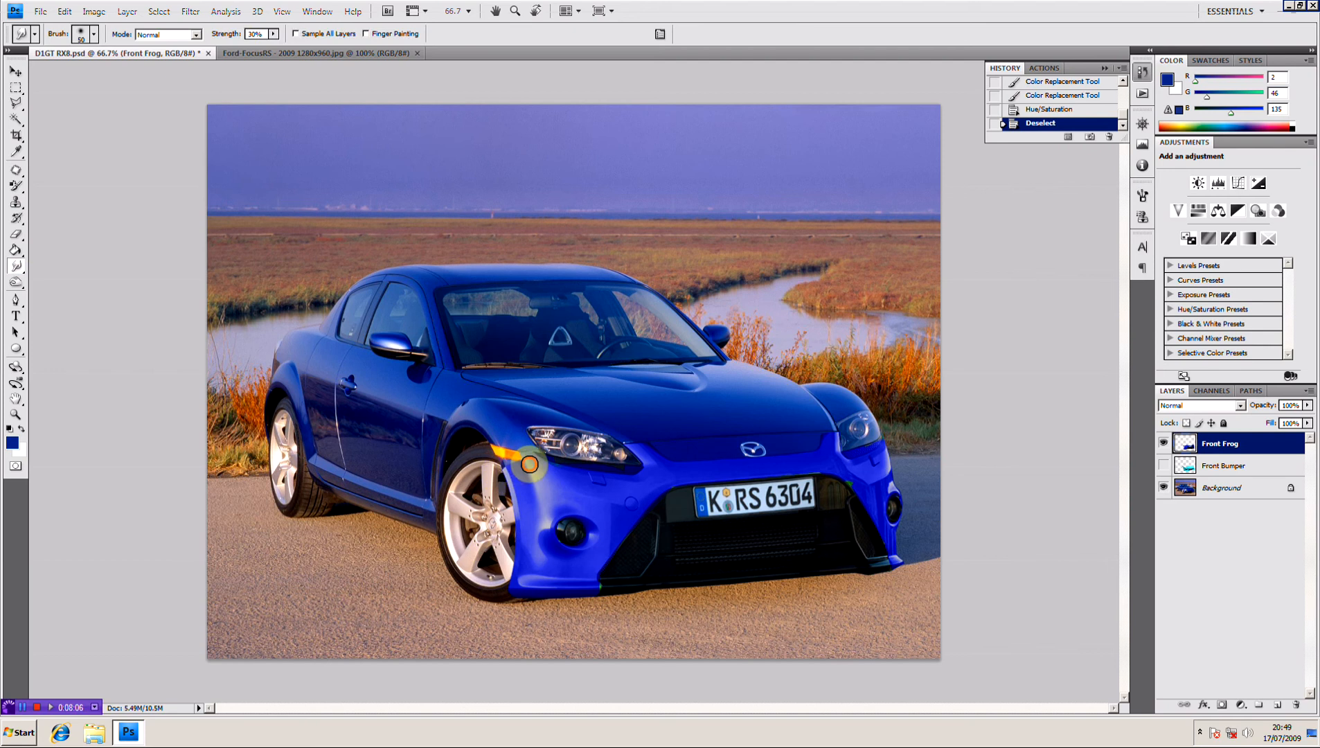
mouse_move(529, 464)
left_mouse_down()
mouse_move(497, 412)
mouse_move(522, 460)
mouse_move(491, 418)
mouse_move(522, 475)
mouse_move(487, 420)
mouse_move(507, 470)
mouse_move(480, 406)
left_mouse_up()
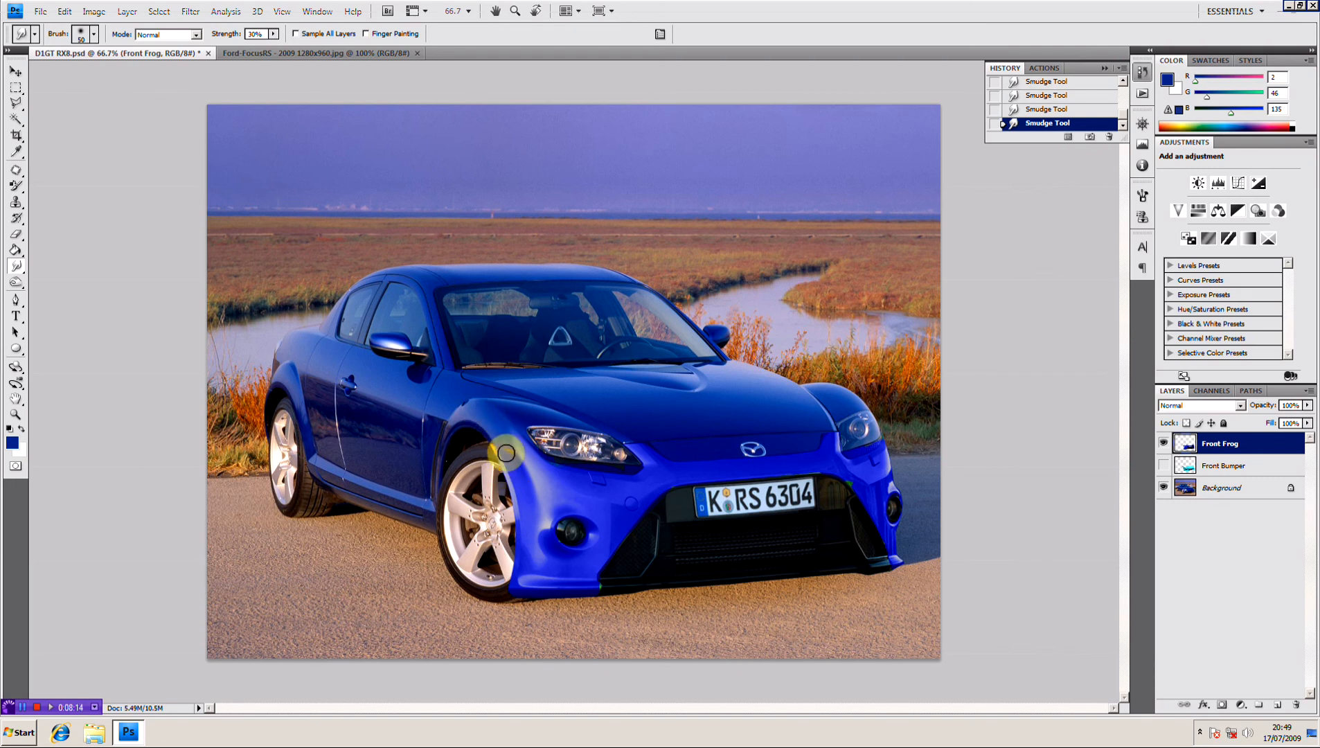
left_click_drag(506, 453, 485, 412)
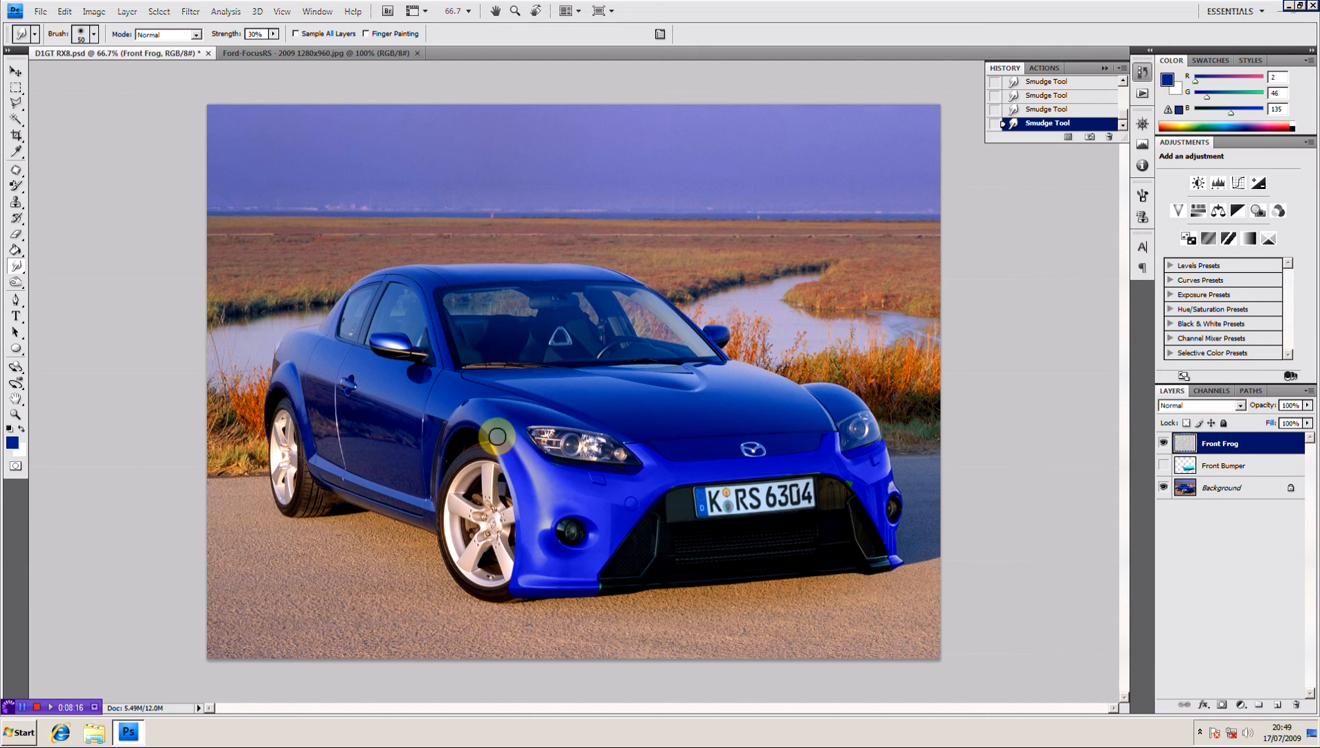
right_click(480, 425)
left_click(527, 361)
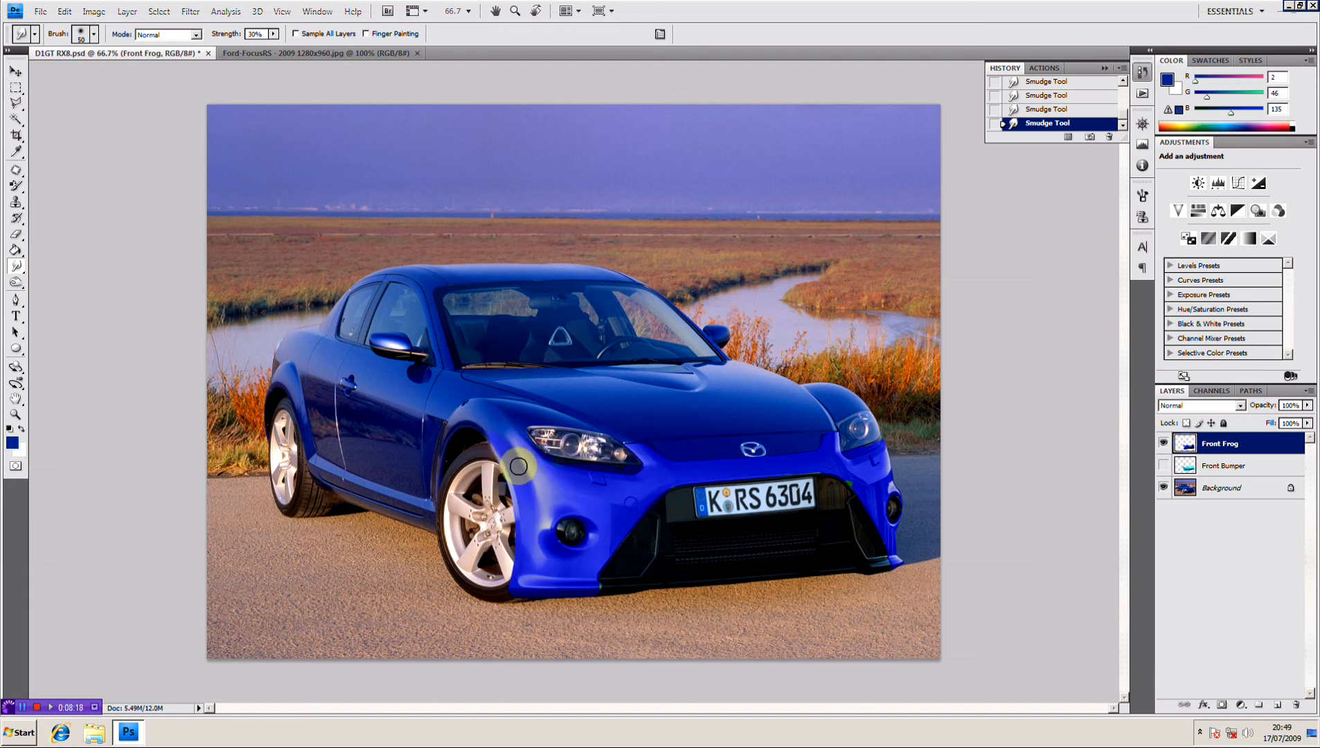
Smudge the bumper layer's blend along the near wheel arch and the bonnet edge beside the far headlight at 30% strength.
left_click_drag(518, 466, 483, 410)
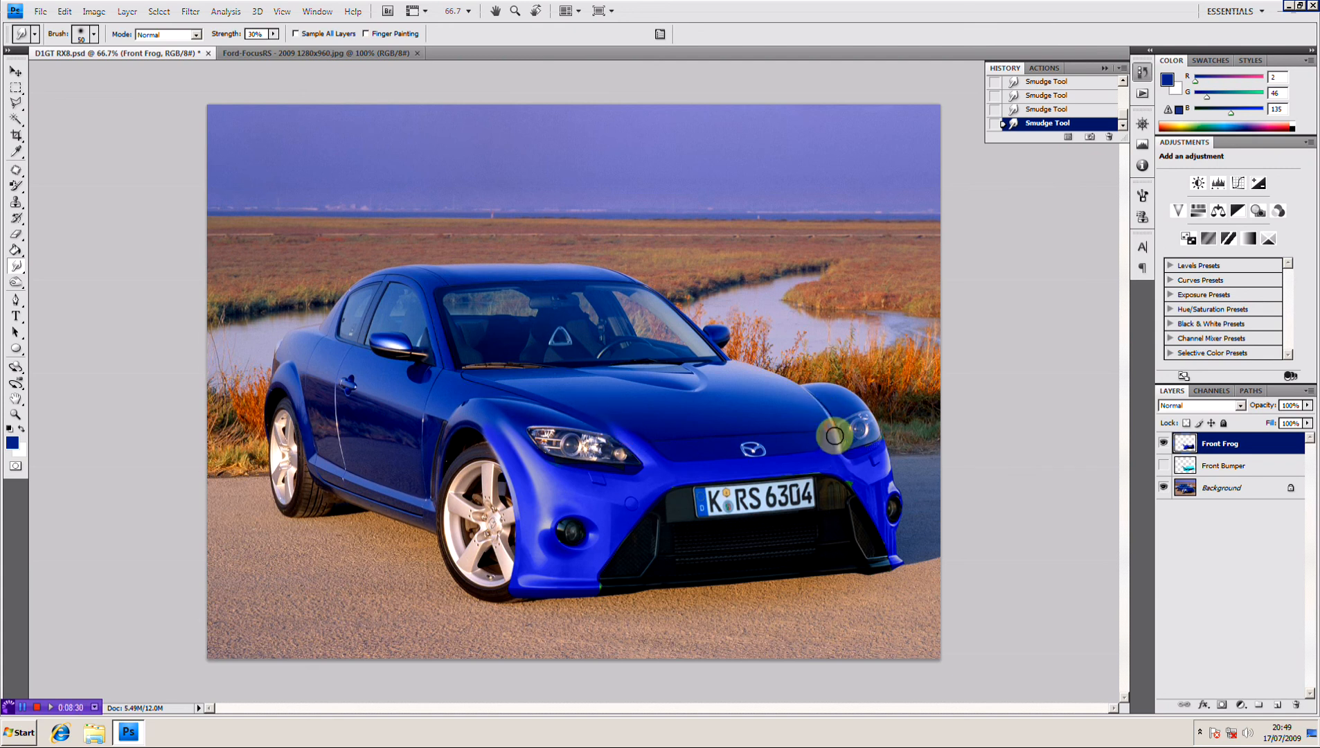
mouse_move(820, 423)
left_mouse_down()
mouse_move(808, 396)
mouse_move(830, 422)
mouse_move(808, 390)
mouse_move(835, 425)
mouse_move(646, 374)
mouse_move(792, 425)
mouse_move(818, 425)
mouse_move(811, 409)
mouse_move(829, 428)
mouse_move(809, 385)
left_mouse_up()
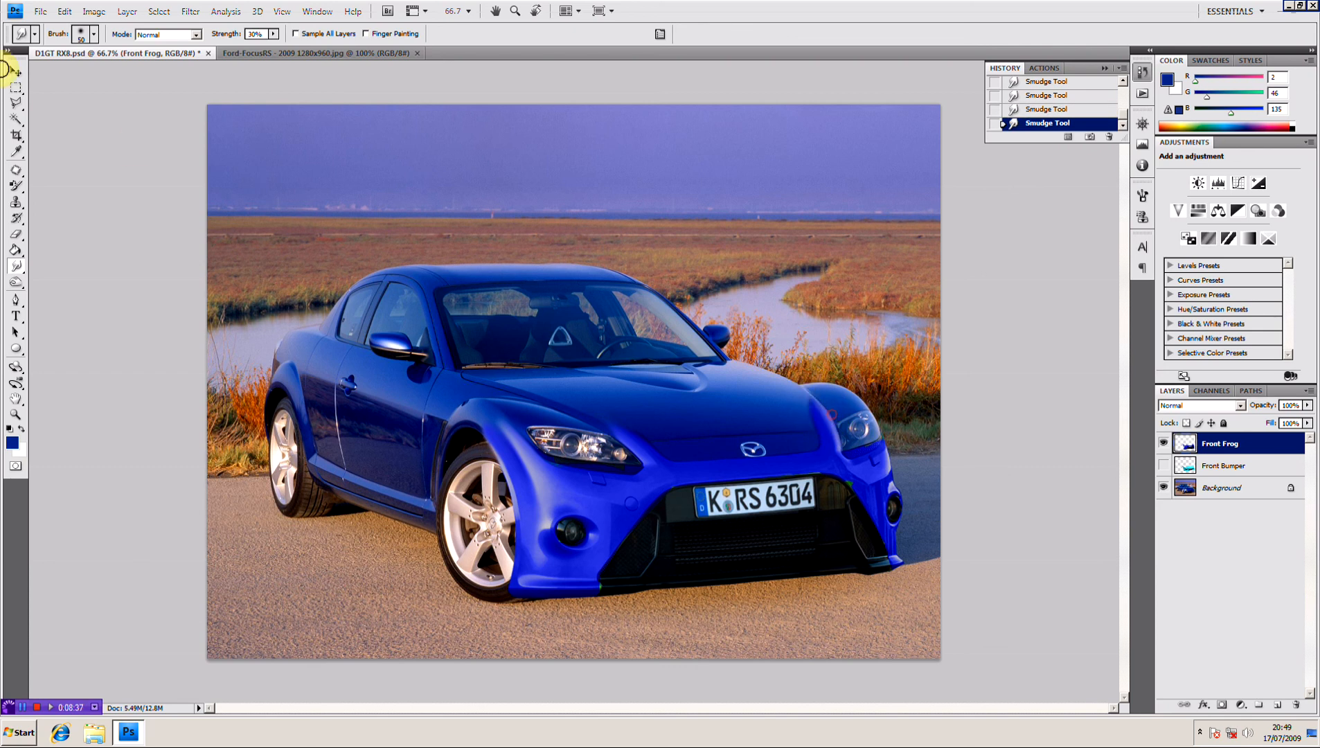
Soften the bumper layer's upper edge along the bonnet using the Eraser with a soft 65 px brush at 46% opacity.
left_click(17, 233)
left_click(239, 34)
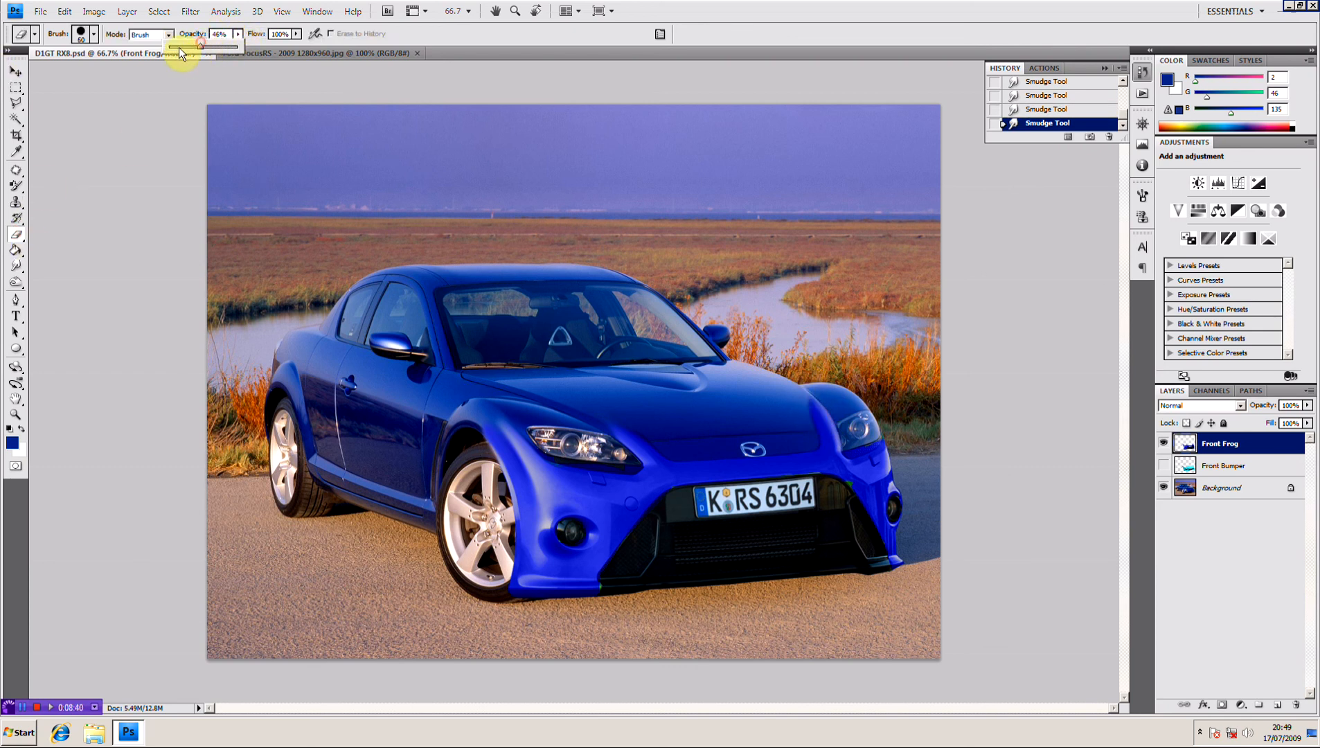
left_click(95, 36)
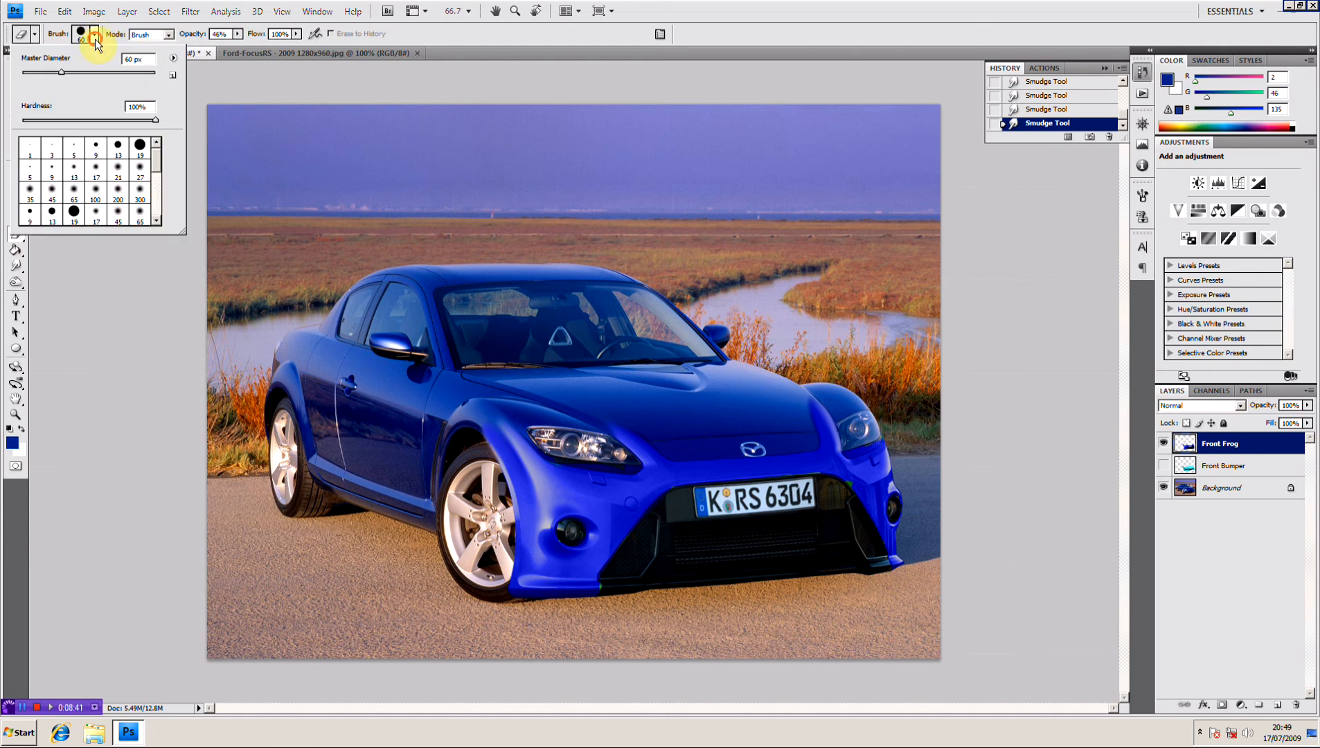
left_click(75, 193)
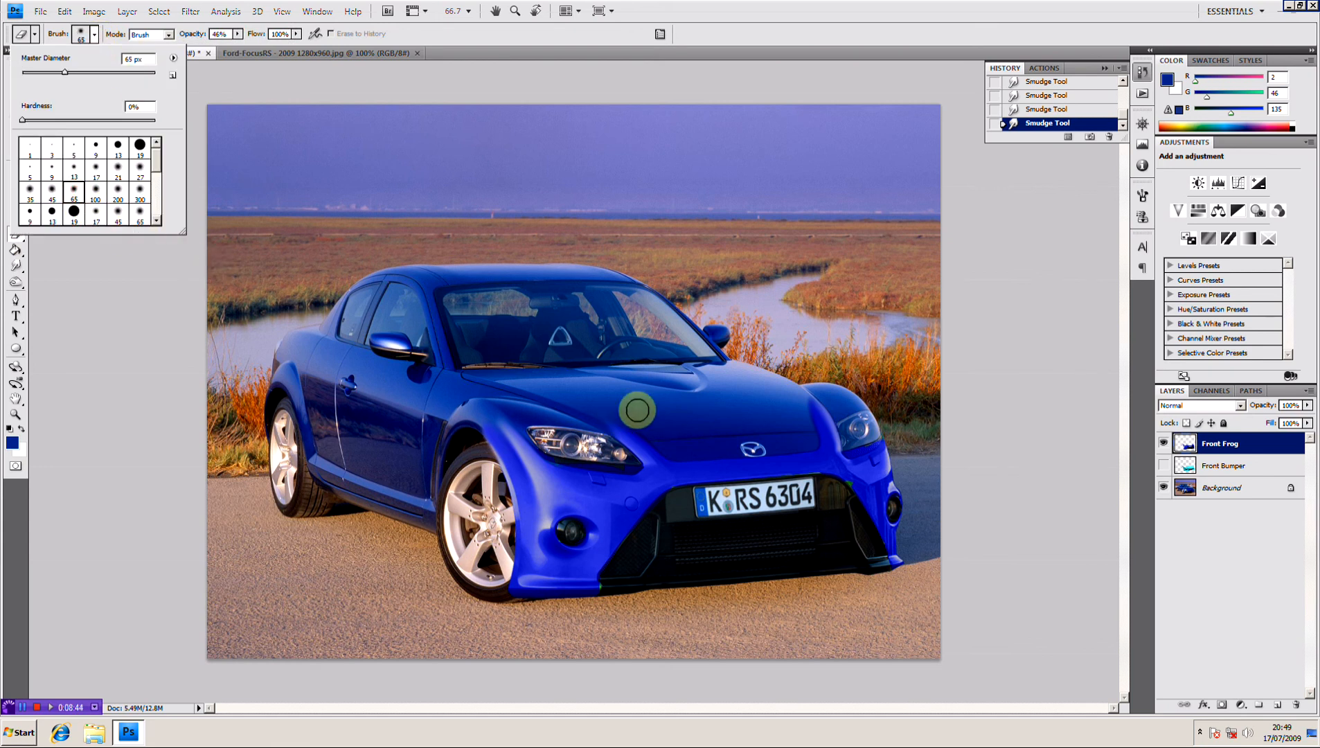
left_click(620, 414)
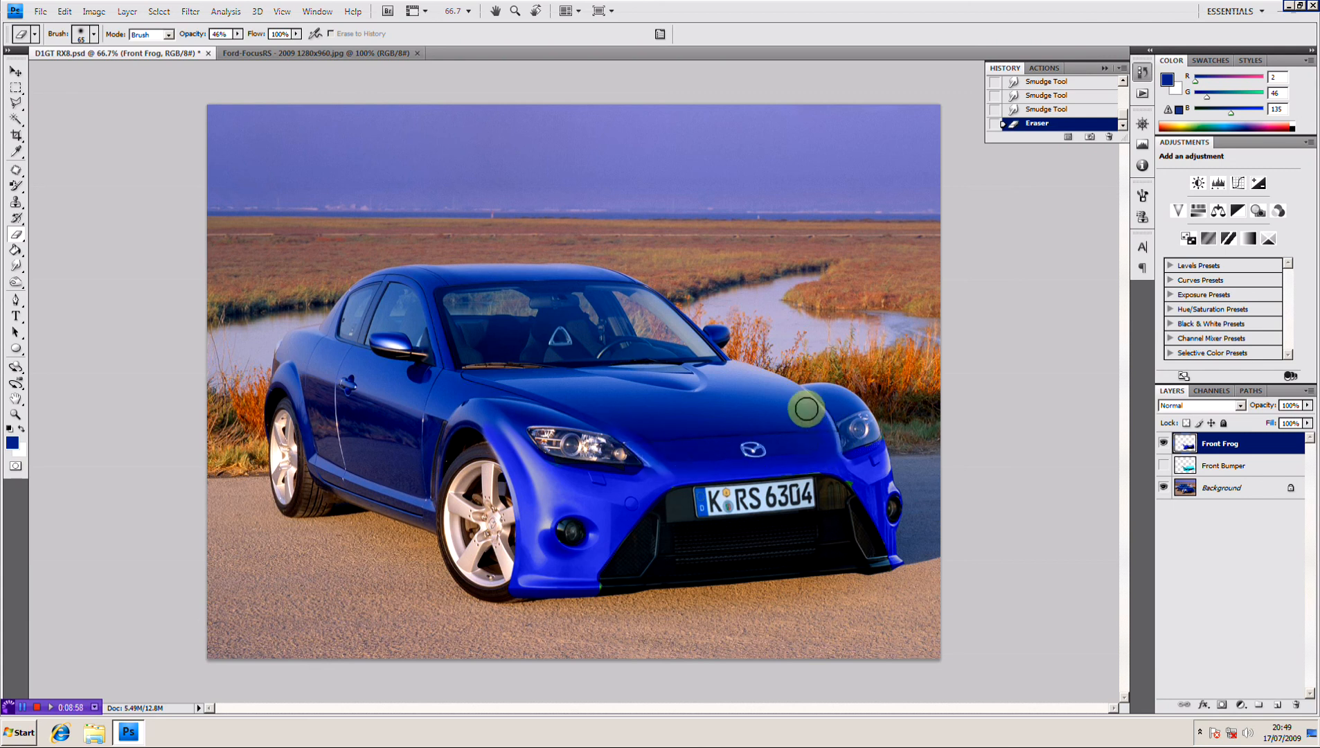
left_click(730, 395)
left_click(811, 415)
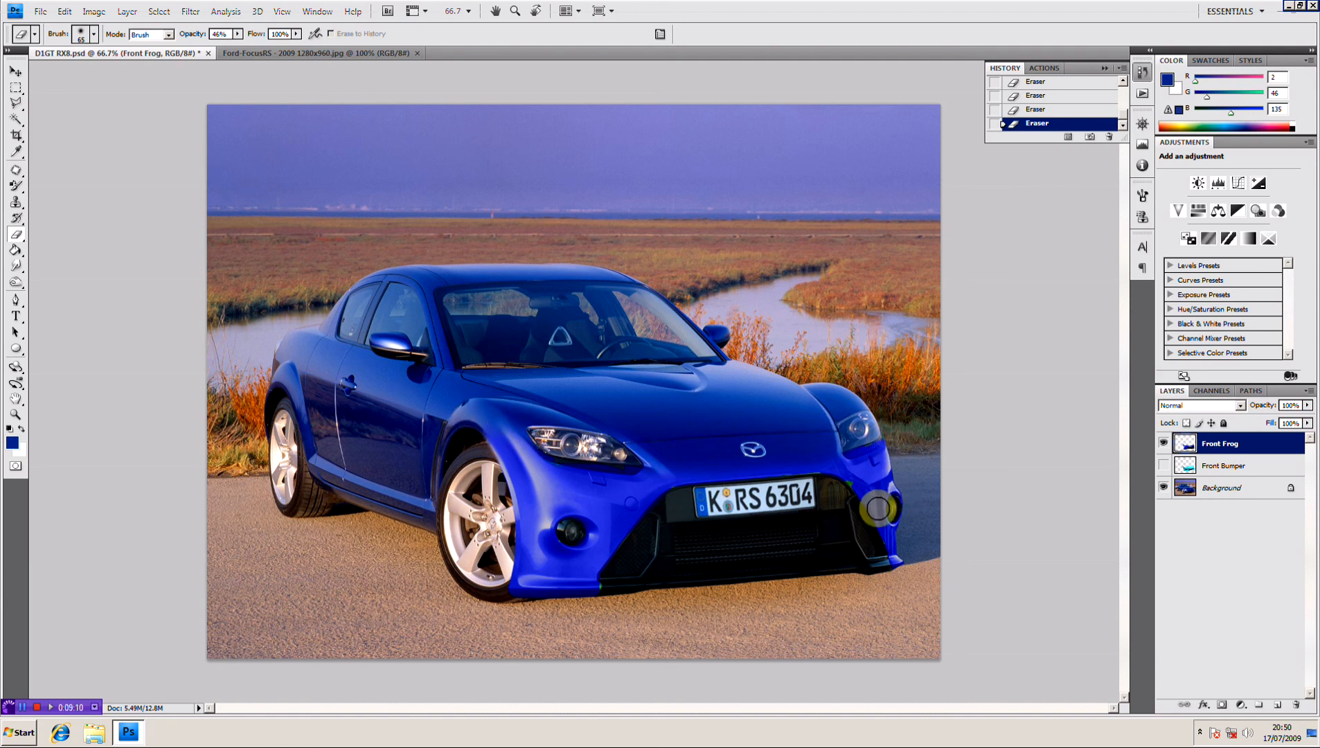
Recolour the whole bumper with the Color Replacement tool at size 80, using a darker blue sampled from the car's bodywork.
key("ctrl+minus")
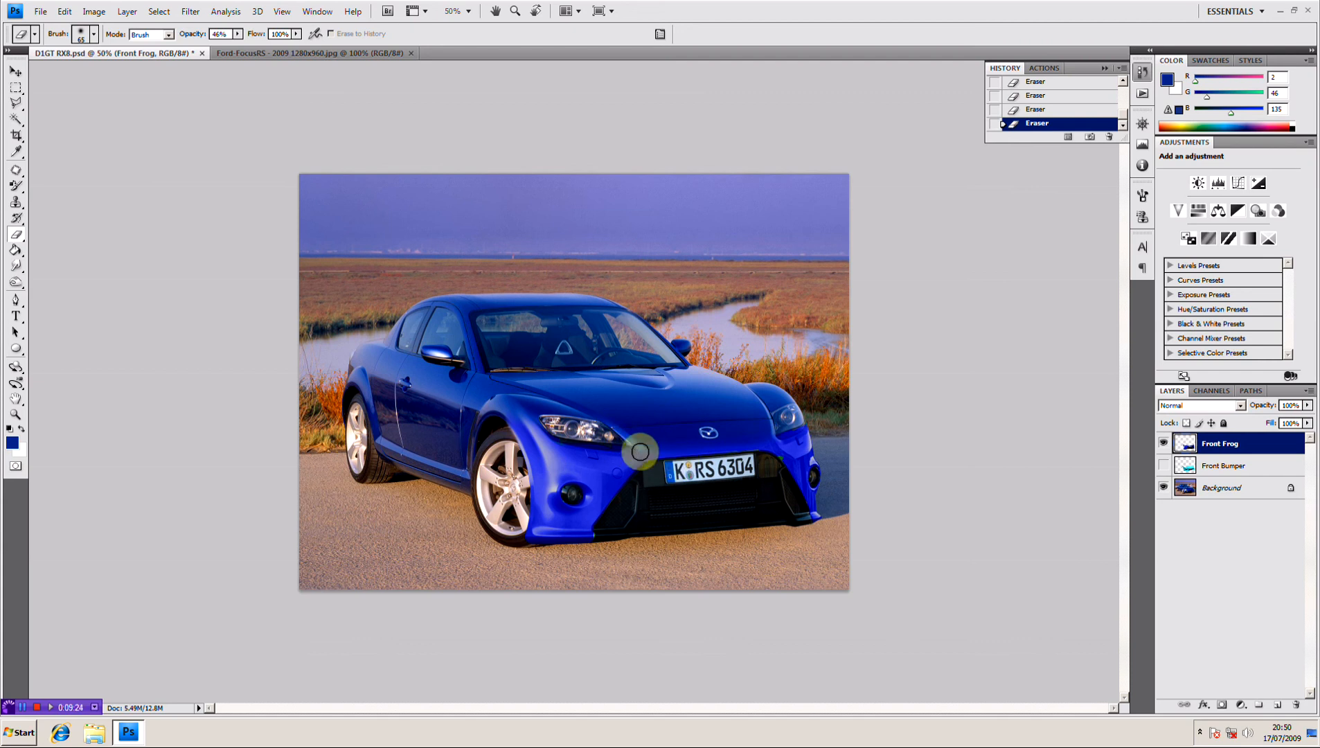
left_click(15, 185)
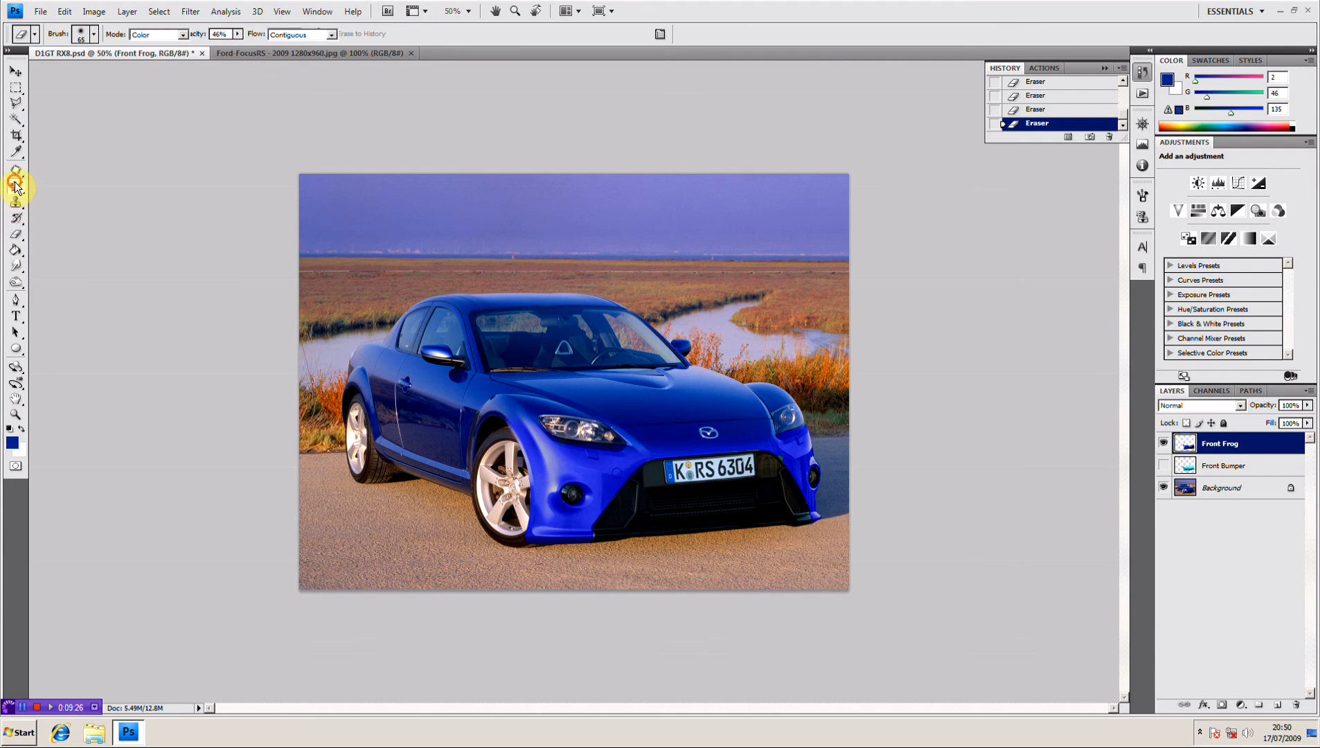
mouse_move(505, 395)
left_mouse_down()
mouse_move(590, 436)
mouse_move(646, 424)
left_mouse_up()
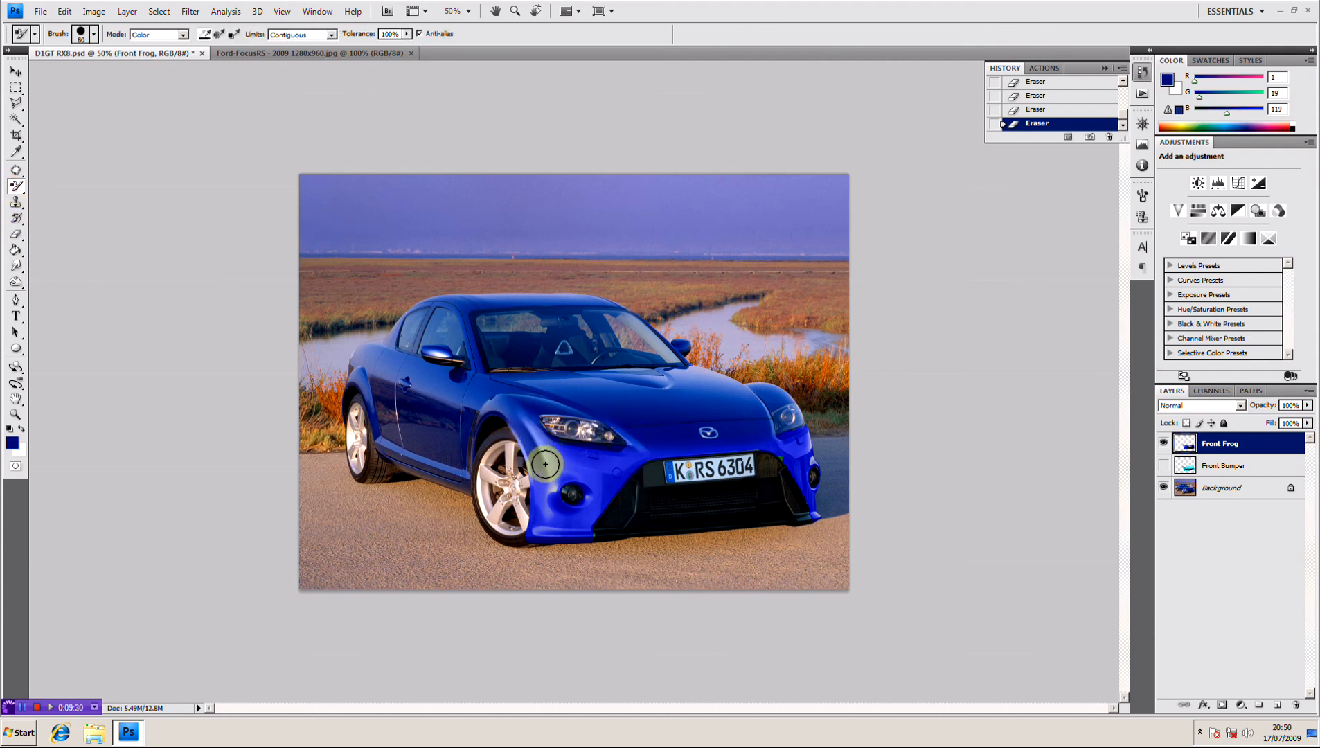
mouse_move(546, 493)
left_mouse_down()
mouse_move(546, 522)
mouse_move(557, 467)
mouse_move(587, 465)
mouse_move(562, 452)
mouse_move(617, 466)
mouse_move(572, 530)
mouse_move(566, 517)
mouse_move(574, 525)
mouse_move(652, 439)
mouse_move(804, 446)
mouse_move(792, 465)
mouse_move(819, 504)
left_mouse_up()
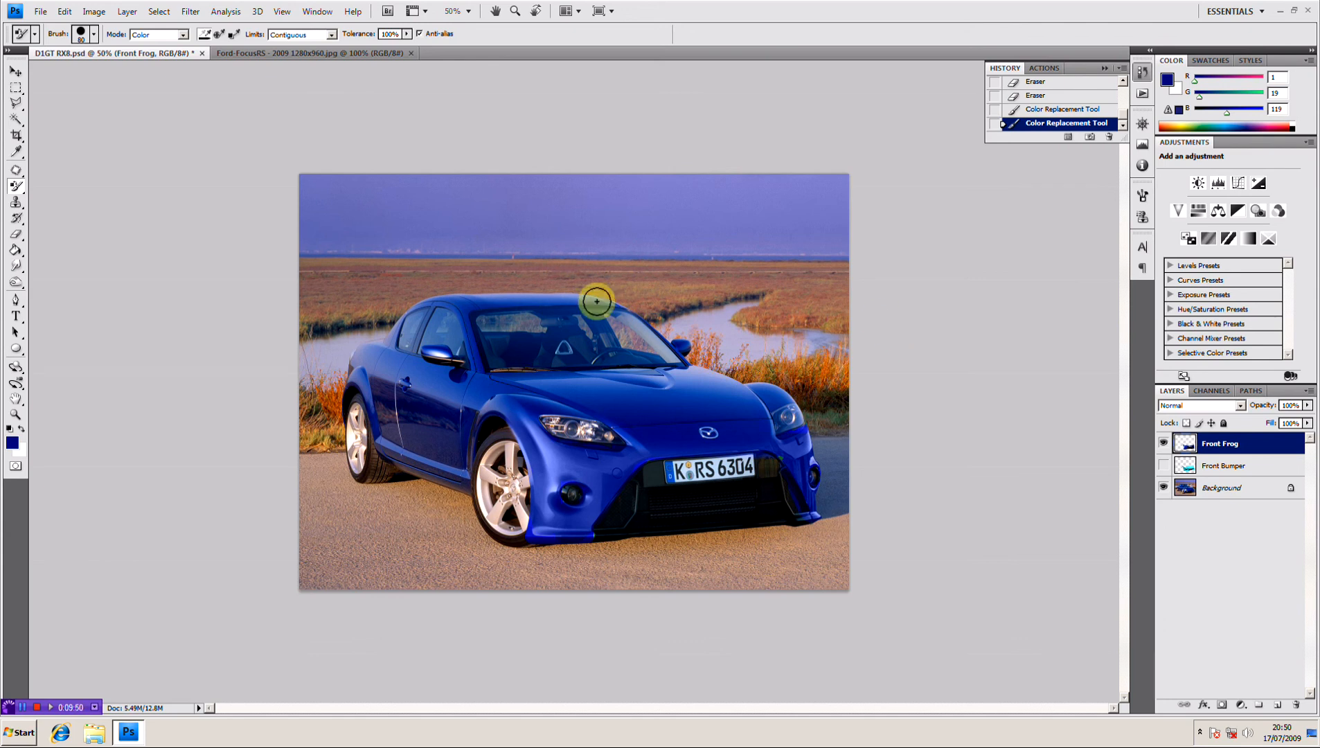
Darken the road beneath the bumper on the Background layer using the Burn tool at size 70, Shadows range and 23% exposure.
left_click(1221, 484)
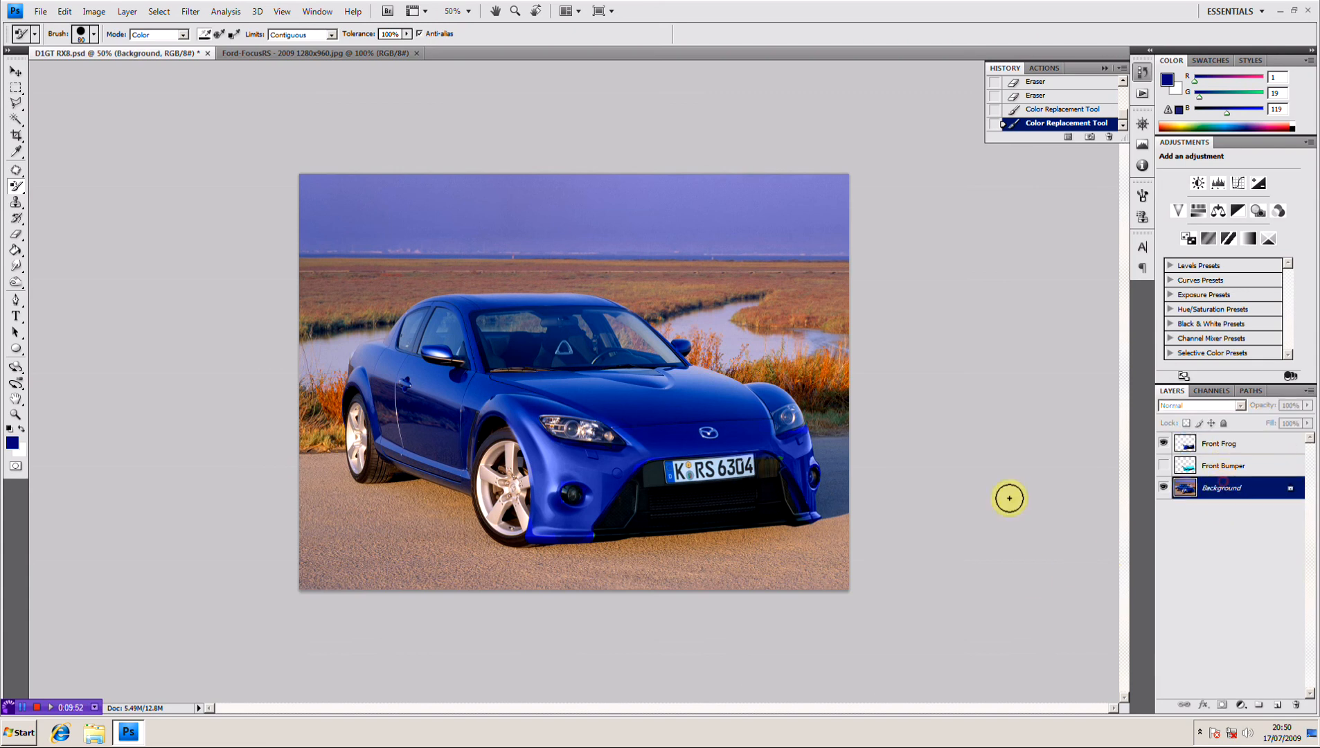
left_click_drag(17, 285, 59, 291)
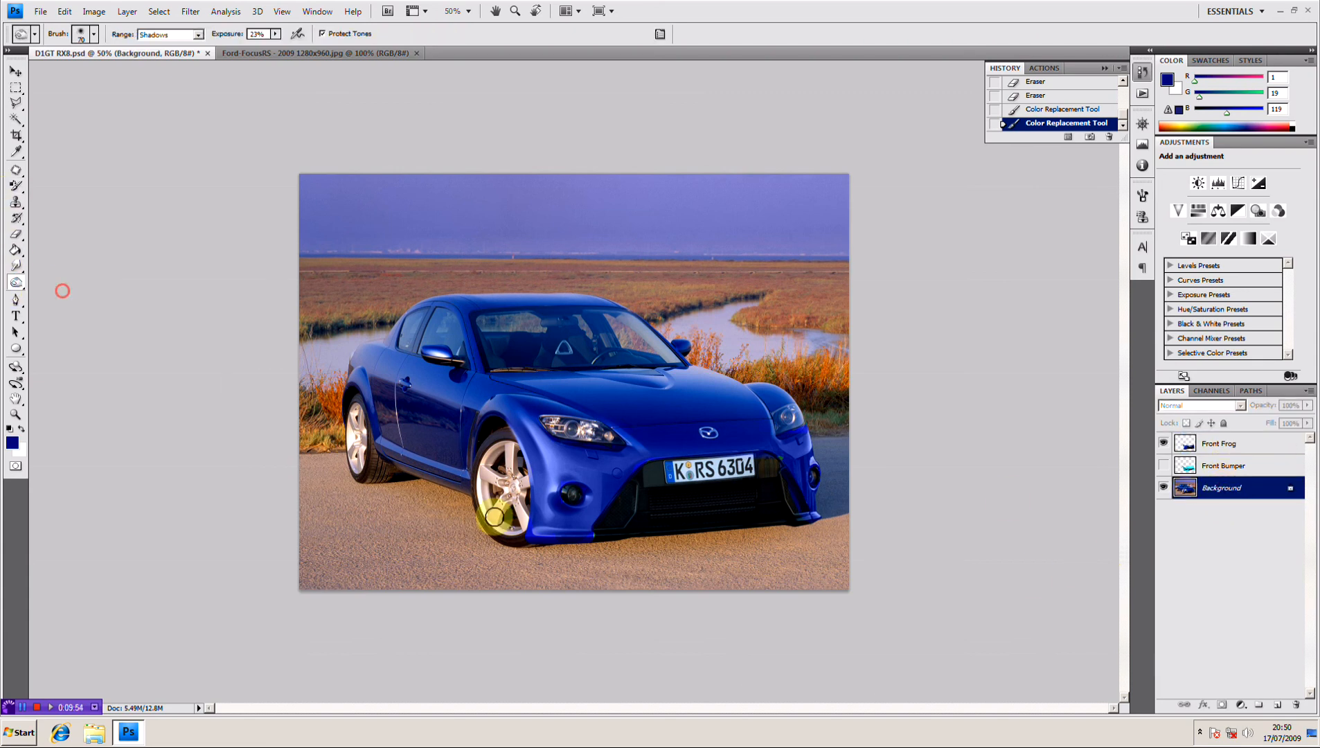
mouse_move(682, 569)
left_mouse_down()
mouse_move(671, 541)
mouse_move(652, 553)
mouse_move(698, 536)
mouse_move(772, 550)
mouse_move(739, 526)
left_mouse_up()
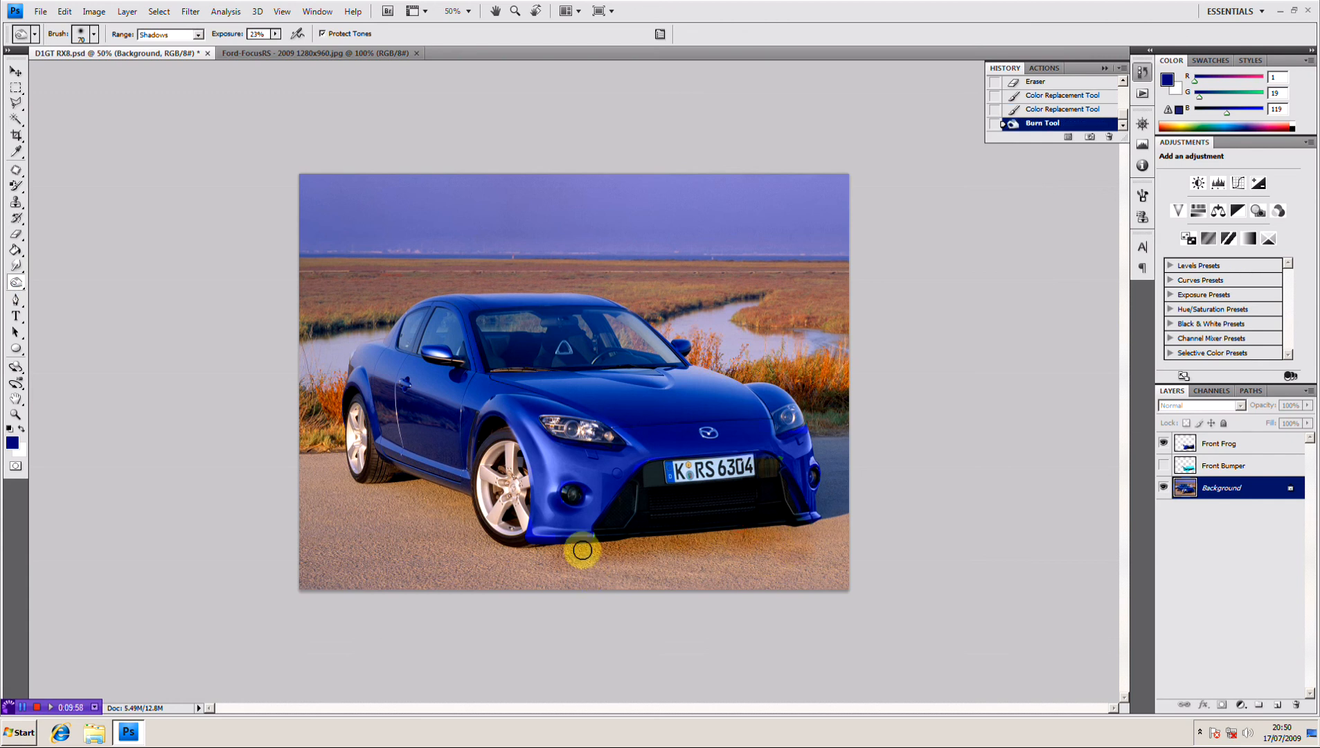